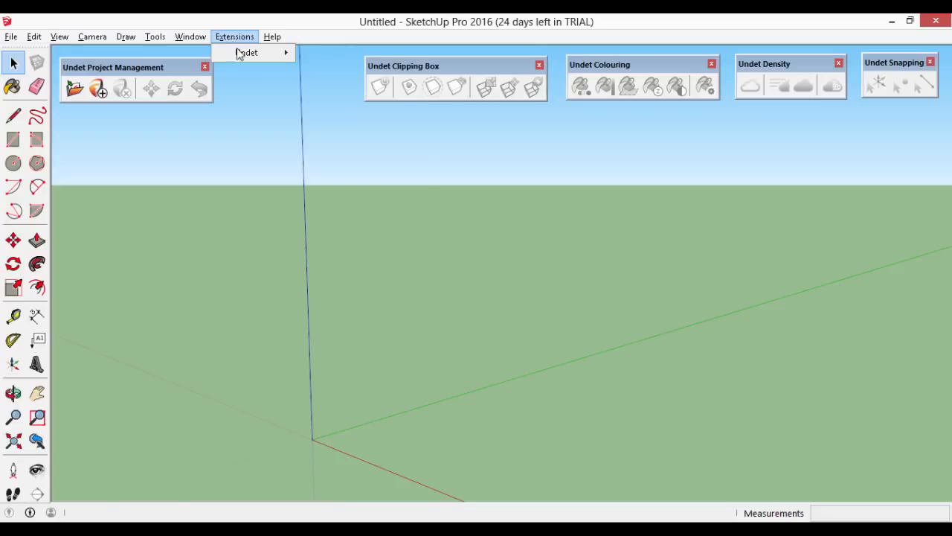
pyautogui.moveTo(240, 52)
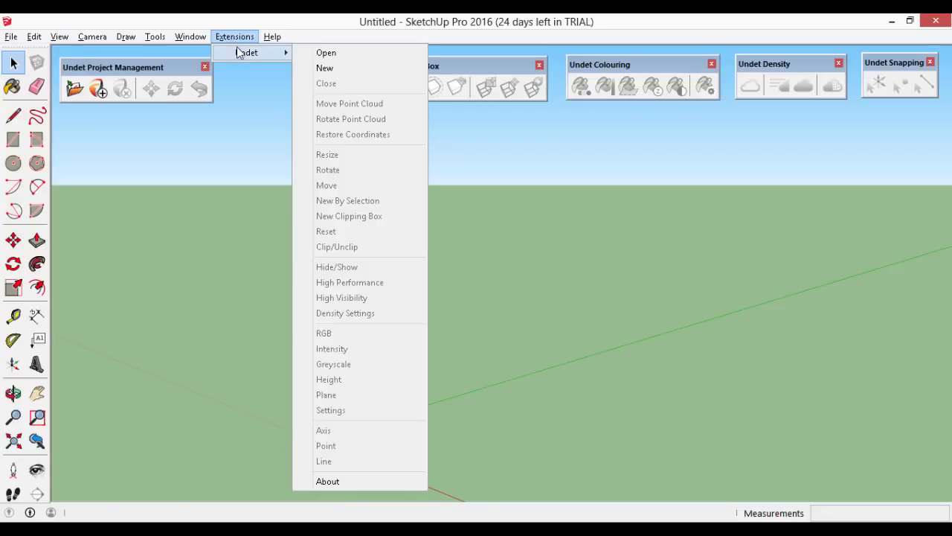
pyautogui.click(560, 351)
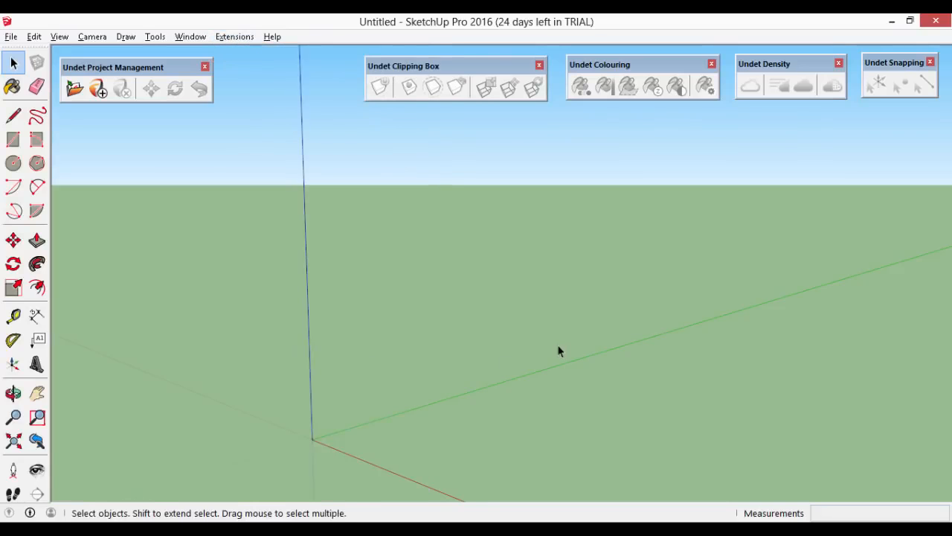
# Step: Start a new Undet project and download the missing Undet Indexer
pyautogui.click(98, 88)
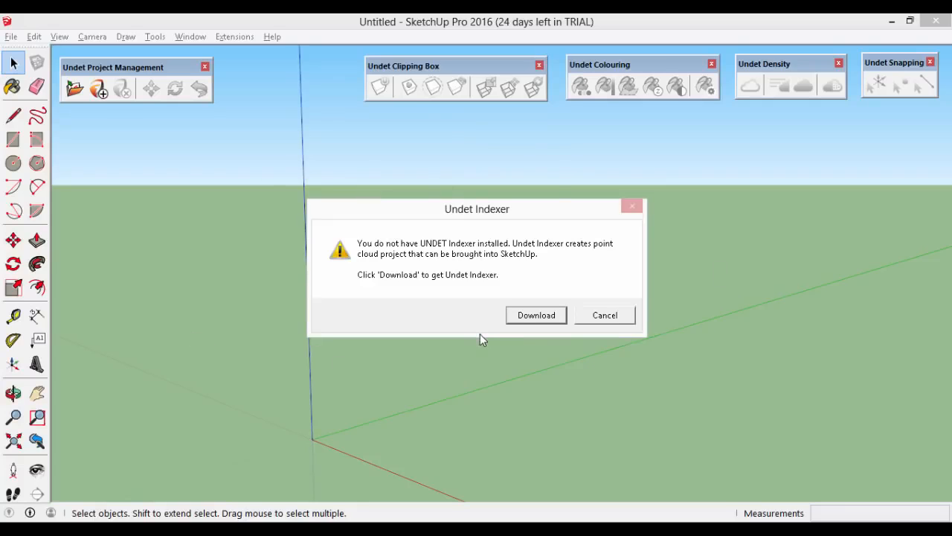
pyautogui.click(546, 317)
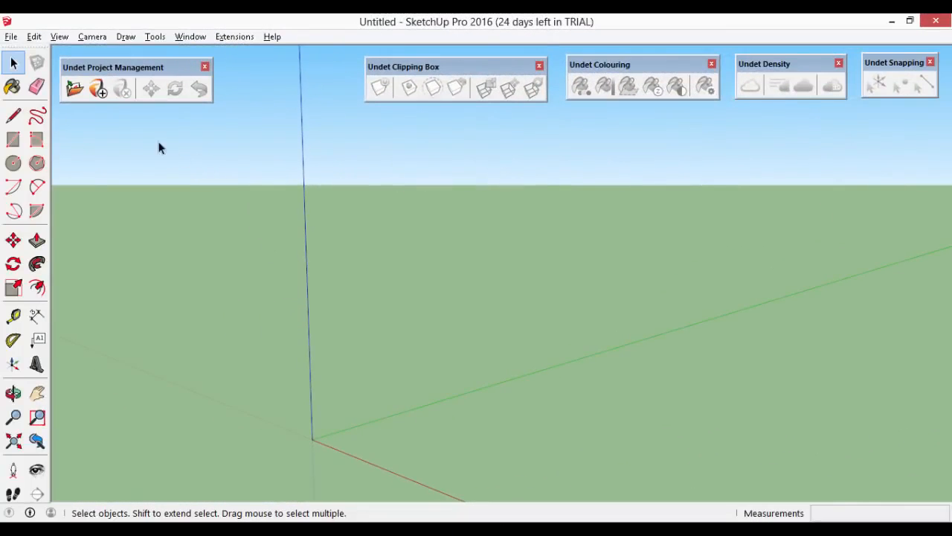
# Step: Create a new Undet point cloud project of the Building, Infrastructure objects and Plants type
pyautogui.click(97, 90)
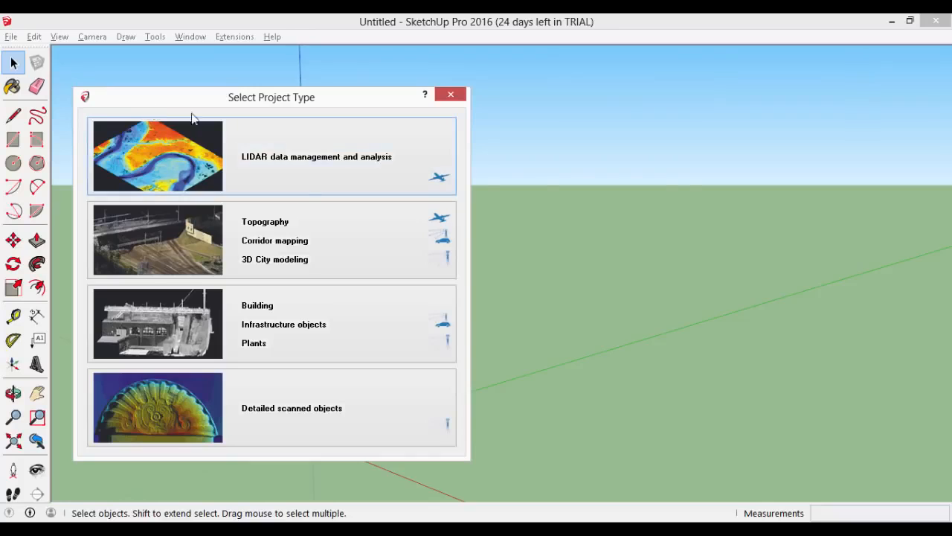
pyautogui.moveTo(192, 116); pyautogui.dragTo(408, 130)
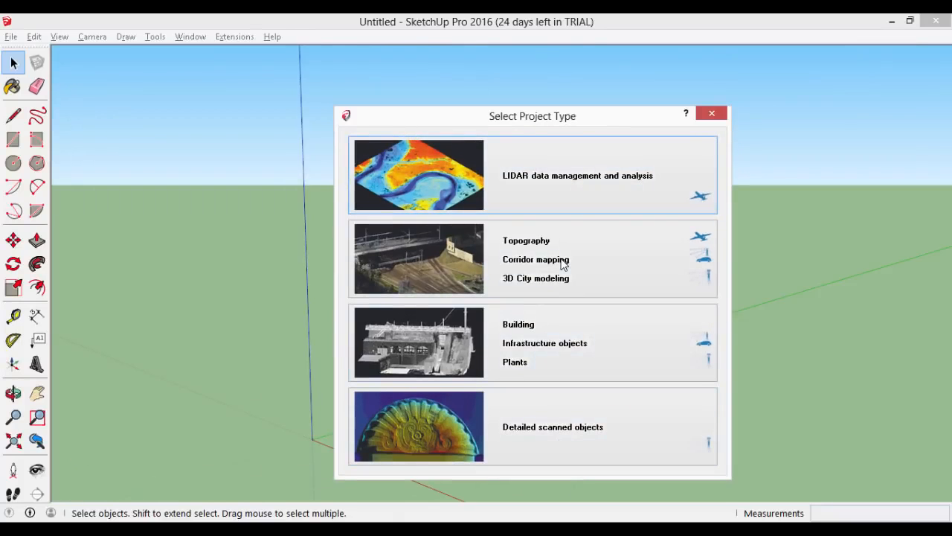
pyautogui.click(552, 355)
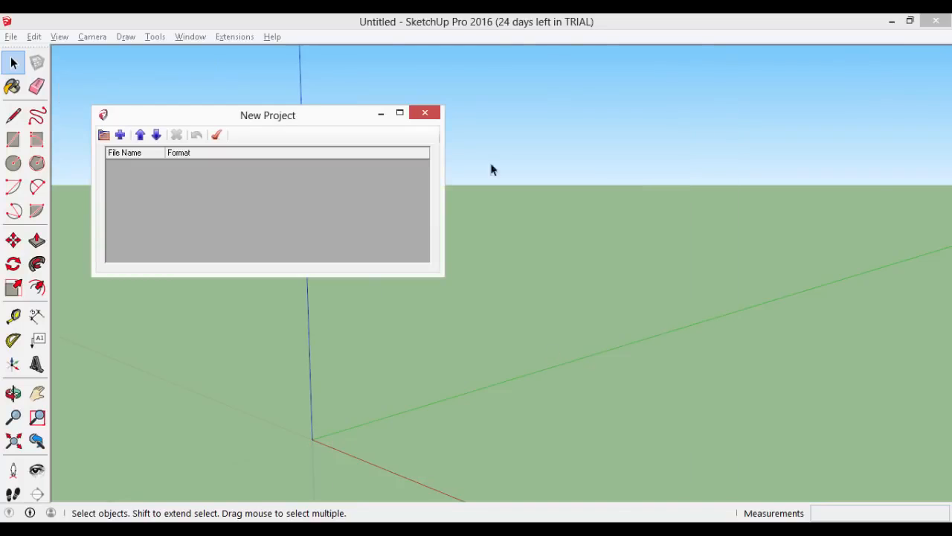
# Step: Add a group to the new project and look through the file formats it offers
pyautogui.moveTo(305, 117); pyautogui.dragTo(569, 199)
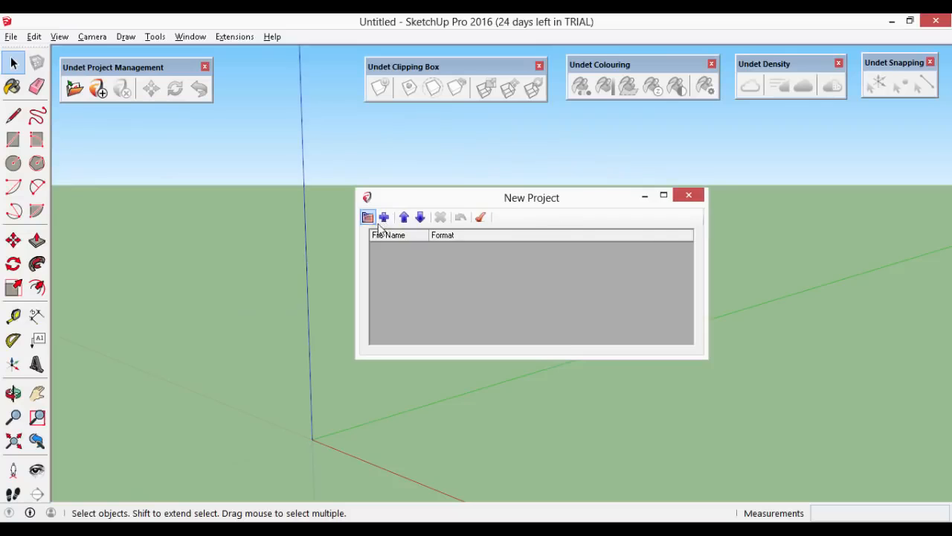
pyautogui.click(385, 218)
pyautogui.click(473, 250)
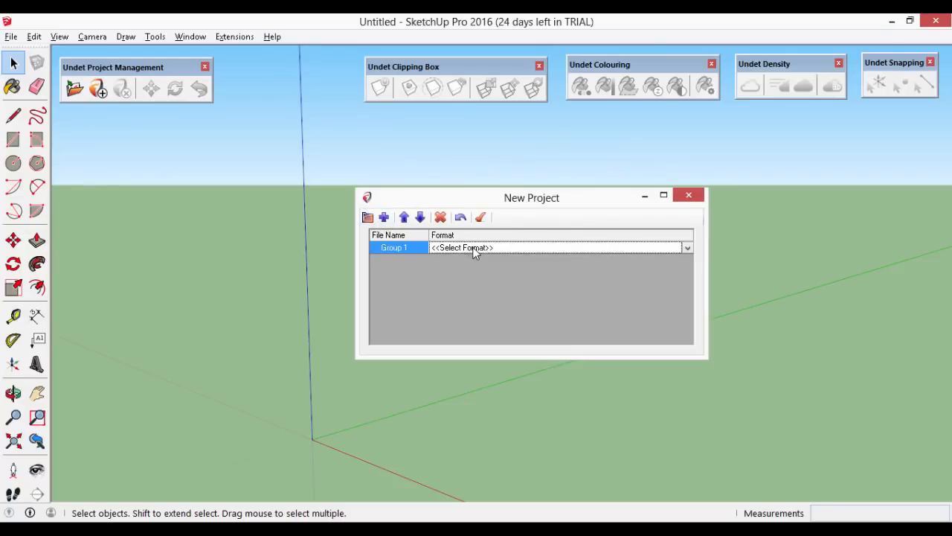
pyautogui.click(687, 249)
pyautogui.moveTo(691, 275)
pyautogui.mouseDown()
pyautogui.moveTo(689, 325)
pyautogui.moveTo(686, 272)
pyautogui.mouseUp()
pyautogui.click(391, 280)
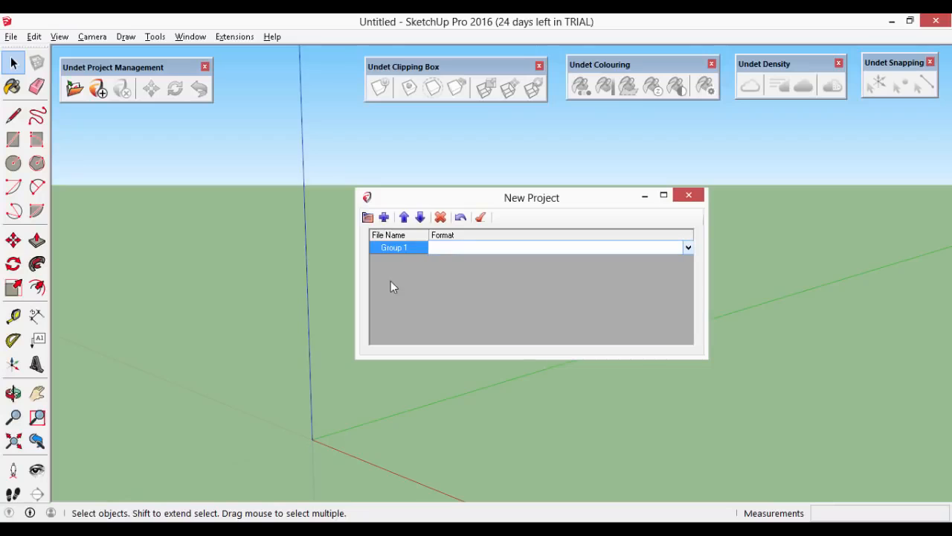
# Step: Add two more groups to the project and delete them again, keeping only Group 1
pyautogui.click(384, 219)
pyautogui.click(384, 219)
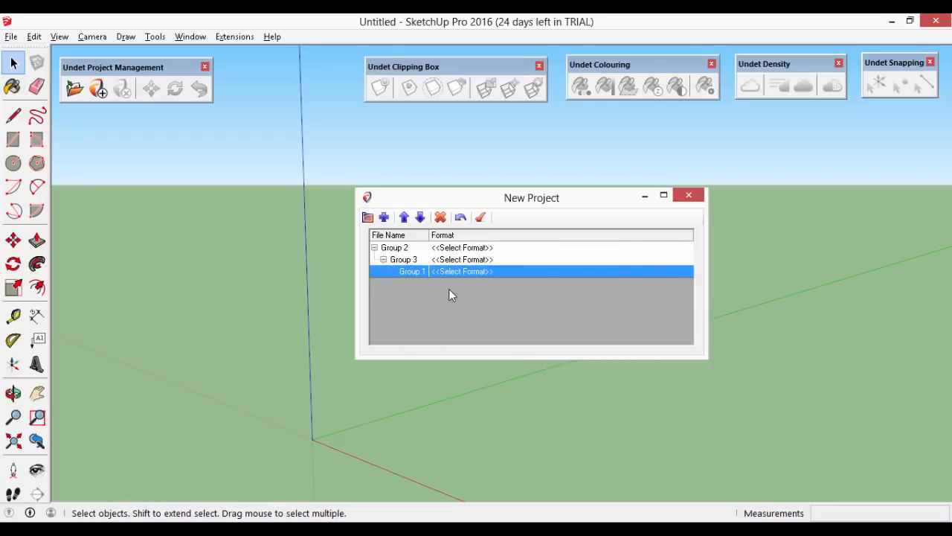
pyautogui.click(408, 262)
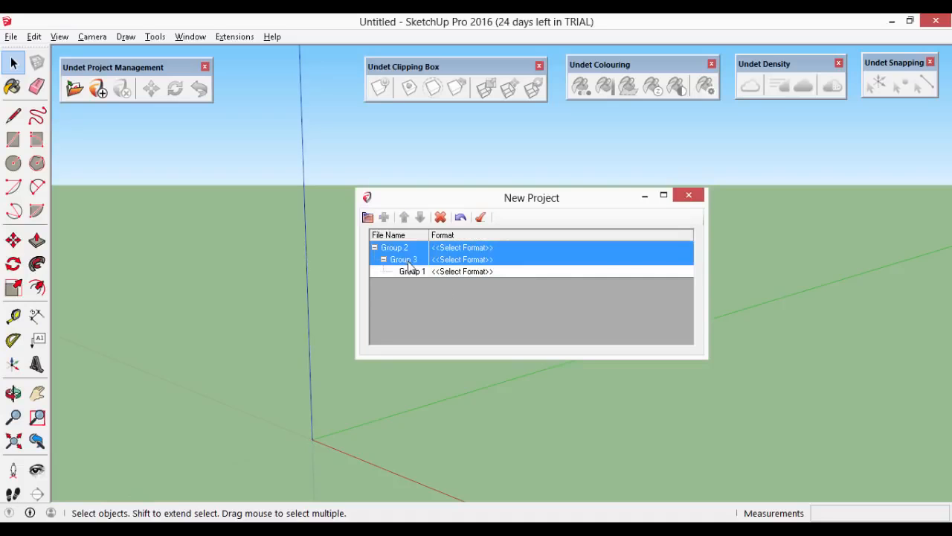
pyautogui.click(441, 219)
pyautogui.click(505, 327)
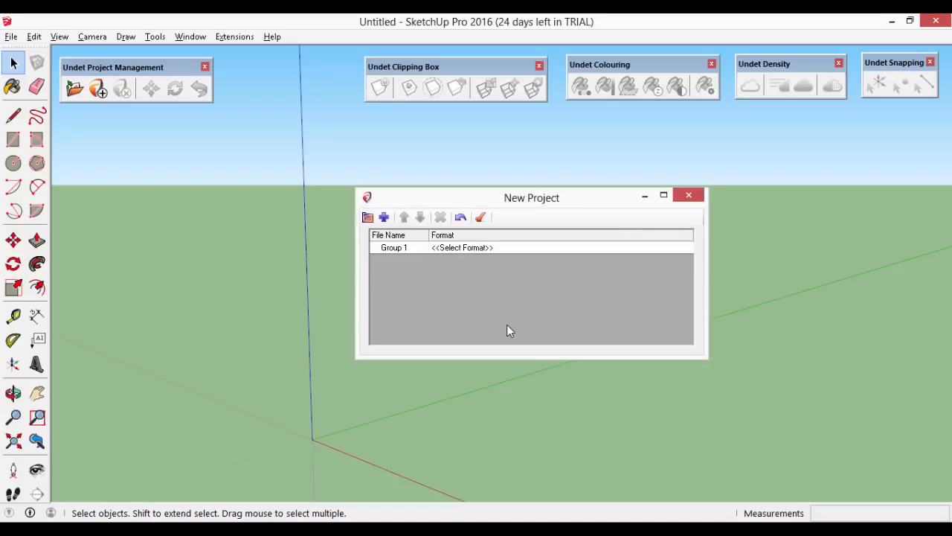
# Step: Review the formats available for Group 1 and add a point cloud file to the project
pyautogui.click(489, 248)
pyautogui.click(692, 245)
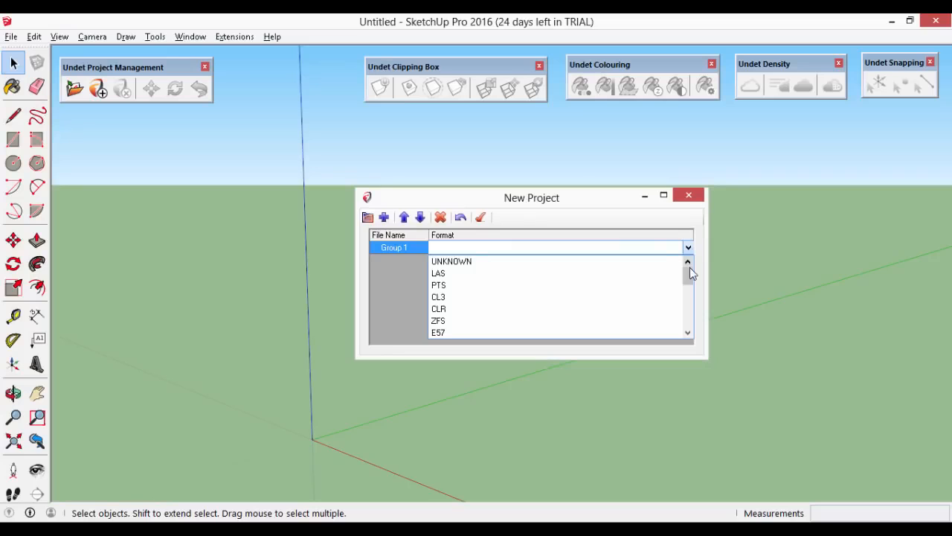
pyautogui.moveTo(690, 271); pyautogui.dragTo(689, 283)
pyautogui.click(393, 287)
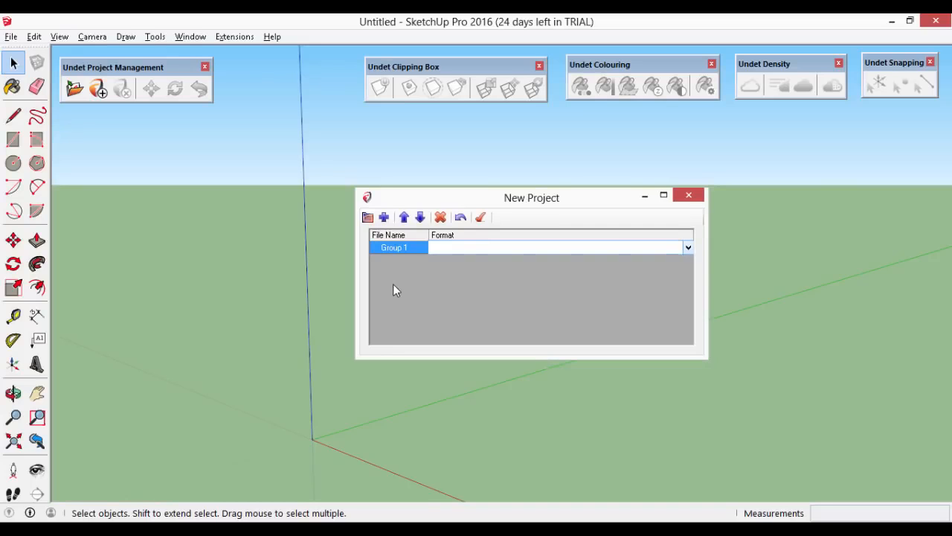
pyautogui.click(368, 217)
pyautogui.doubleClick(539, 305)
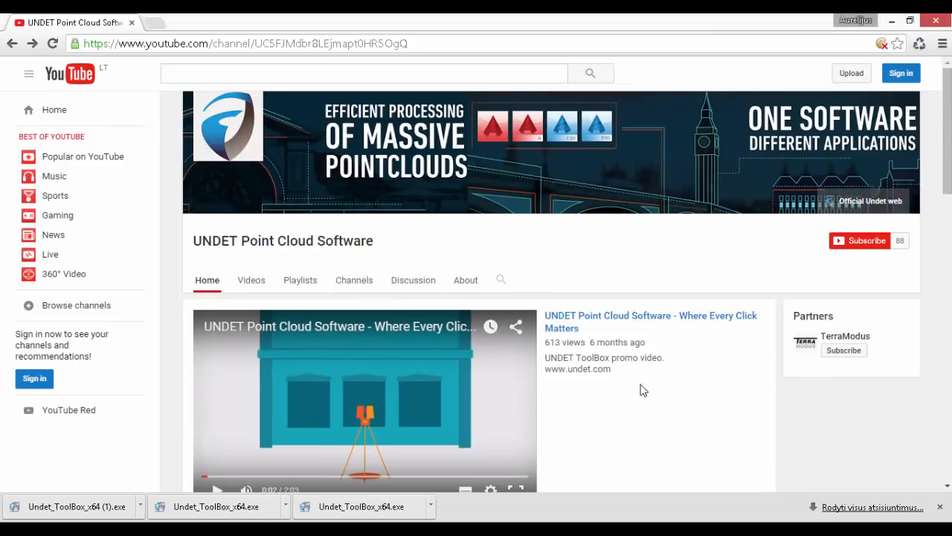
# Step: Switch to the browser and look through the UNDET Point Cloud Software YouTube channel for its videos
pyautogui.scroll(-3, 640, 389)
pyautogui.click(248, 398)
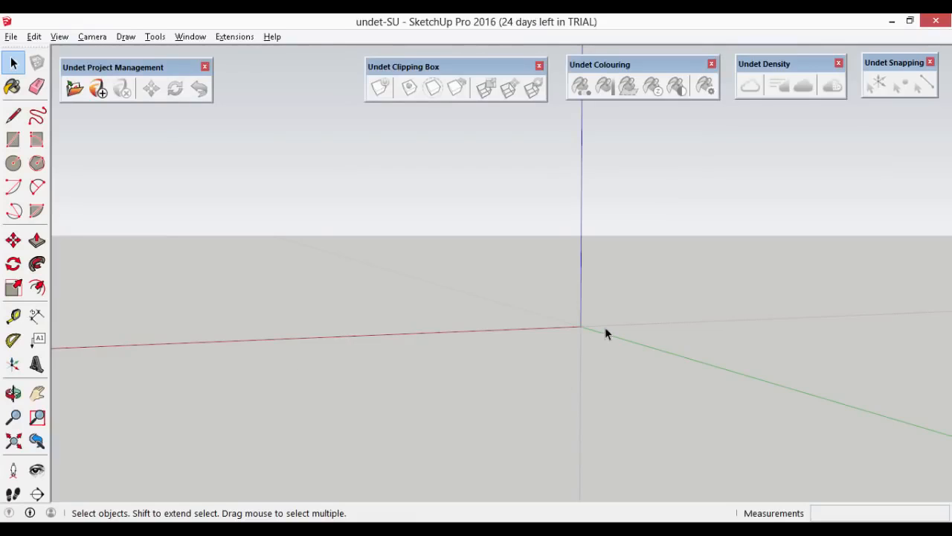
# Step: Switch to SketchUp and open the existing Undet project containing the gazebo point cloud
pyautogui.click(74, 88)
pyautogui.doubleClick(398, 197)
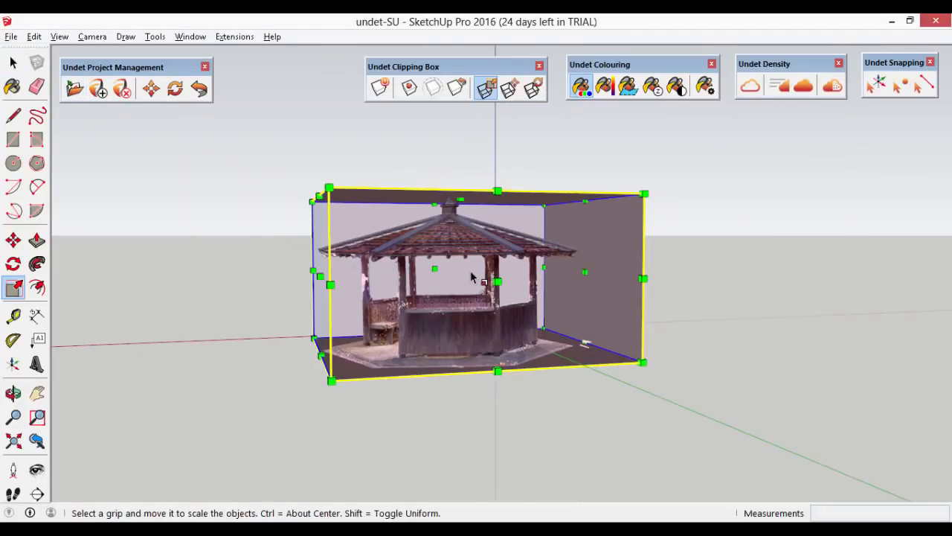
# Step: Examine the gazebo point cloud and its clipping box from several angles, including a close look inside
pyautogui.scroll(3, 476, 276)
pyautogui.moveTo(617, 249); pyautogui.dragTo(235, 345, button='middle')
pyautogui.scroll(1, 555, 328)
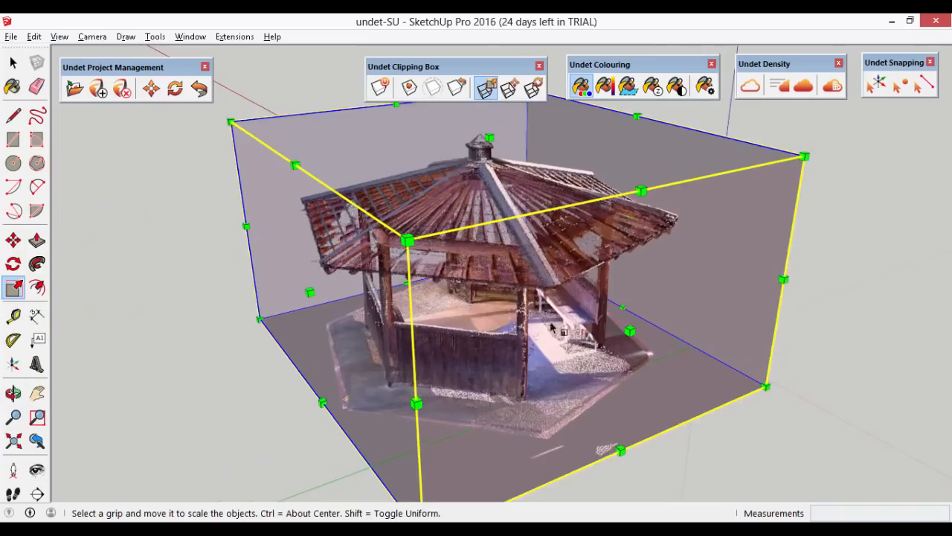
pyautogui.moveTo(617, 366); pyautogui.dragTo(349, 376, button='middle')
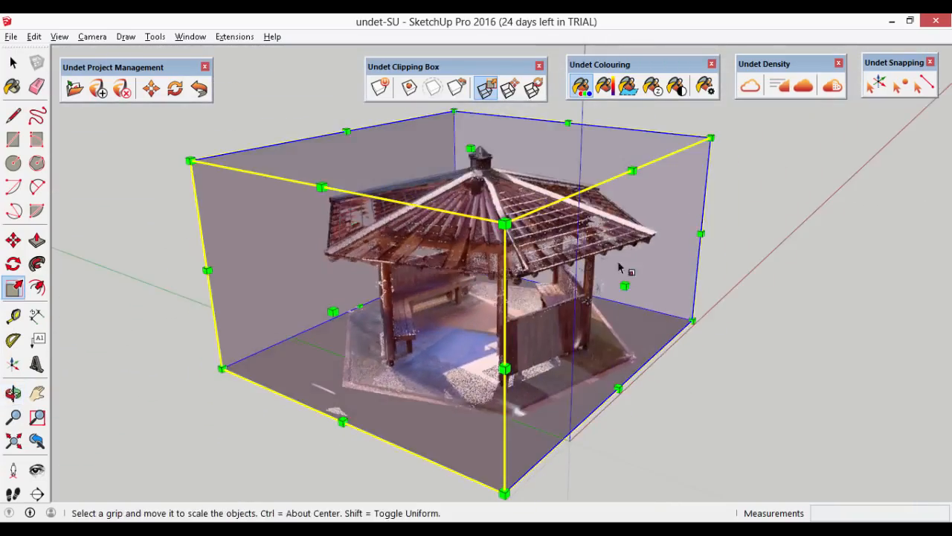
pyautogui.moveTo(622, 271); pyautogui.dragTo(405, 447, button='middle')
pyautogui.scroll(4, 519, 267)
pyautogui.scroll(-5, 517, 293)
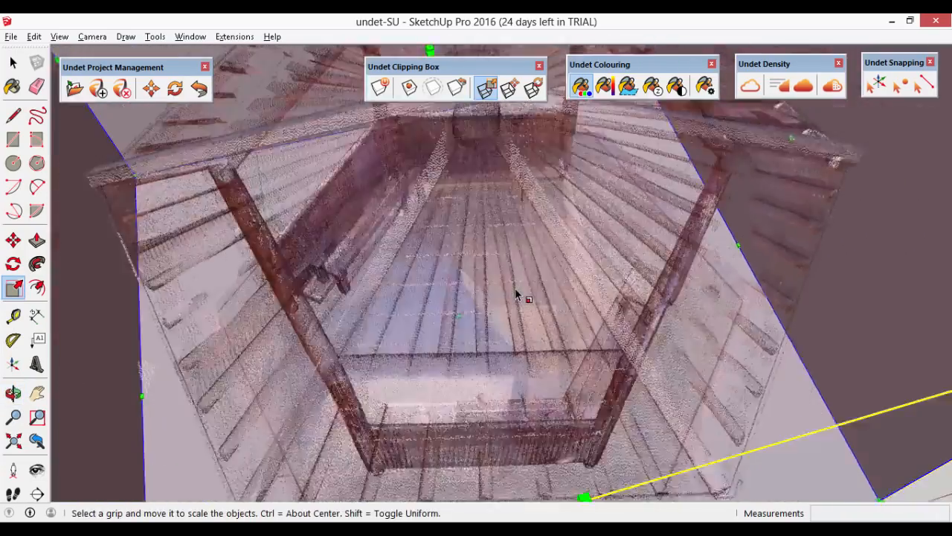
pyautogui.moveTo(723, 365); pyautogui.dragTo(384, 246, button='middle')
pyautogui.scroll(-5, 447, 302)
pyautogui.moveTo(422, 364); pyautogui.dragTo(372, 360, button='middle')
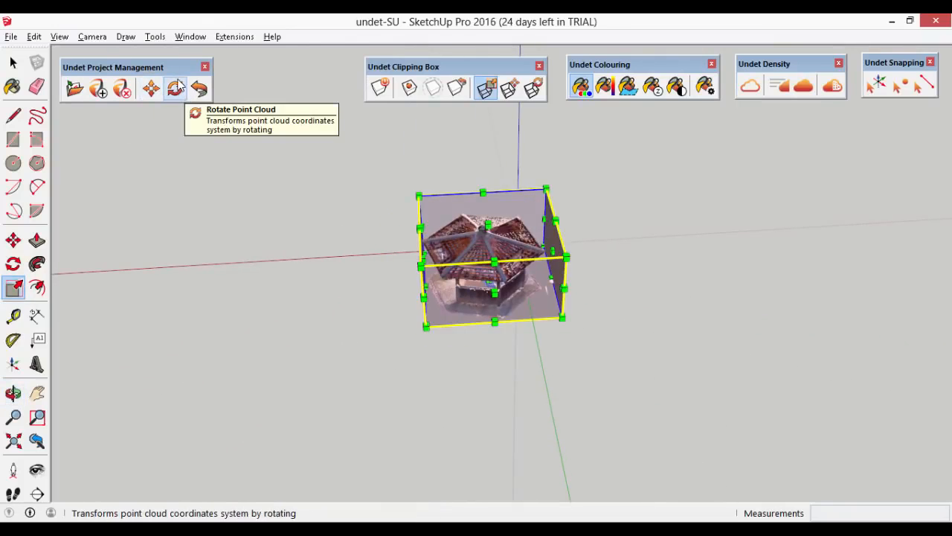
# Step: Set the standard Top view and move the point cloud about 5.7 m along the red axis
pyautogui.click(97, 39)
pyautogui.moveTo(133, 84)
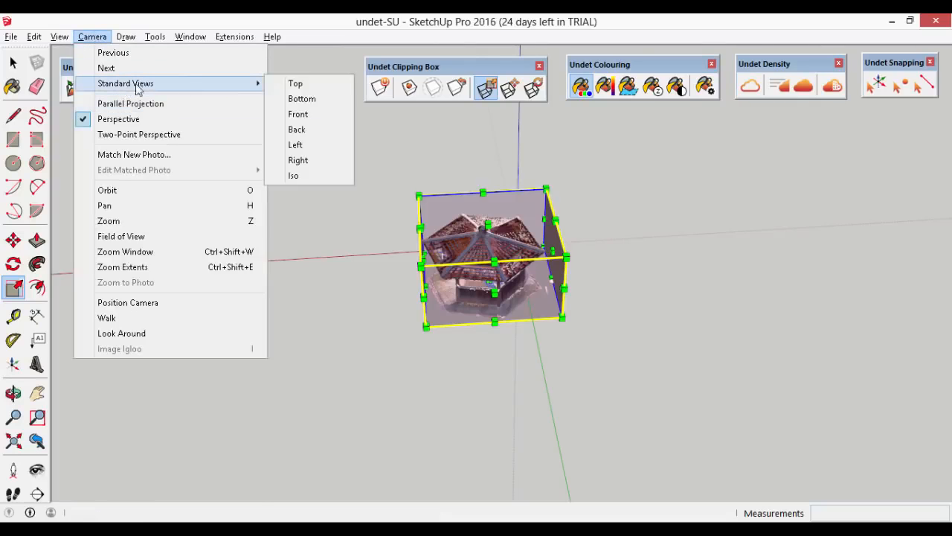
pyautogui.click(296, 83)
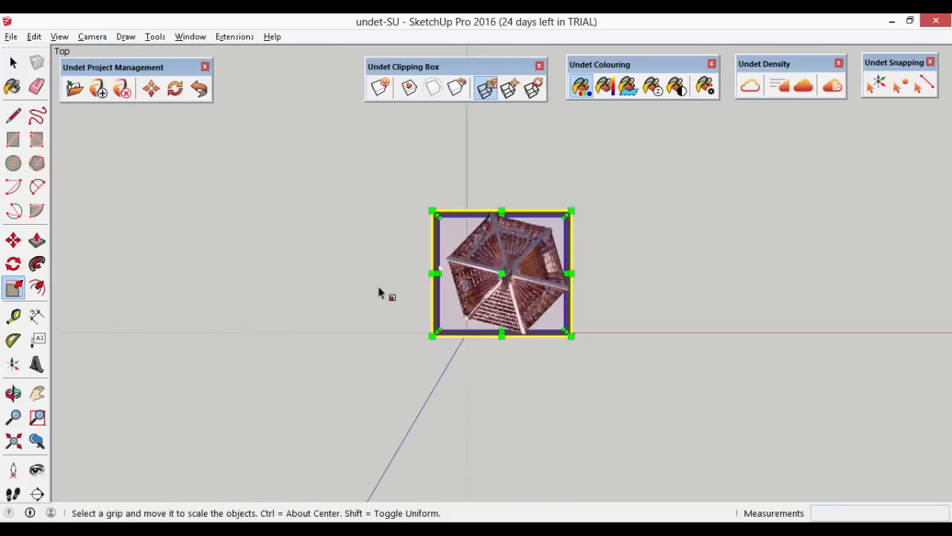
pyautogui.click(151, 88)
pyautogui.click(529, 287)
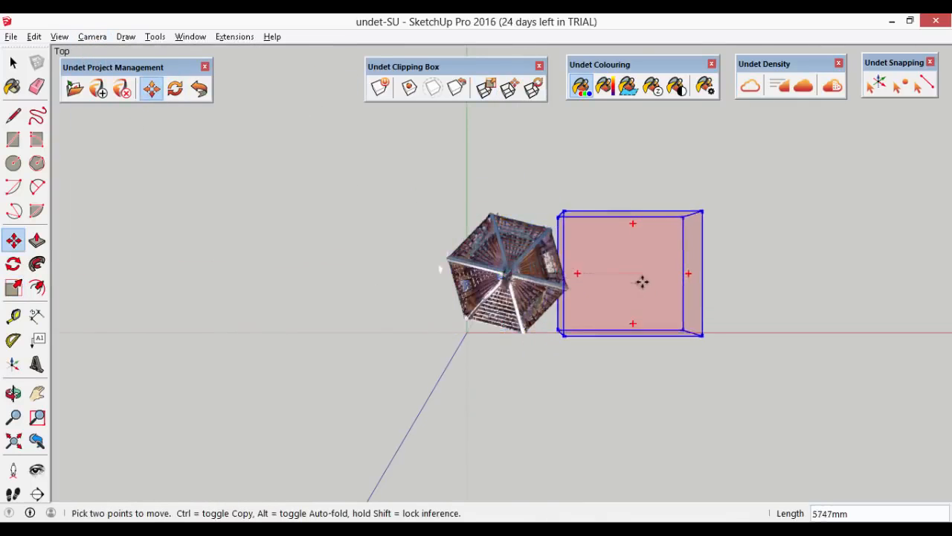
pyautogui.click(646, 278)
# Step: Rotate the point cloud freehand in the vertical plane from the Right view so the gazebo tilts
pyautogui.moveTo(748, 354); pyautogui.dragTo(359, 46, button='middle')
pyautogui.moveTo(488, 447); pyautogui.dragTo(515, 266, button='middle')
pyautogui.scroll(3, 504, 334)
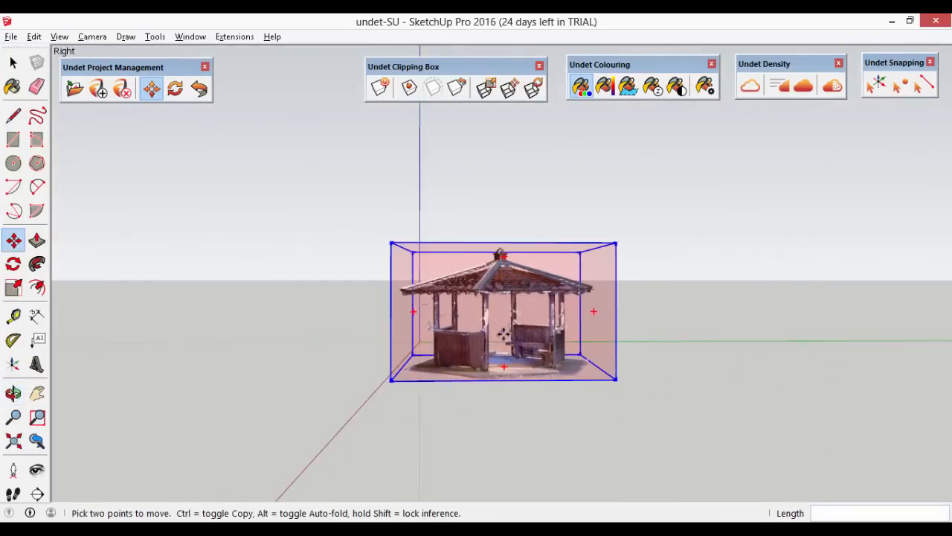
pyautogui.click(175, 88)
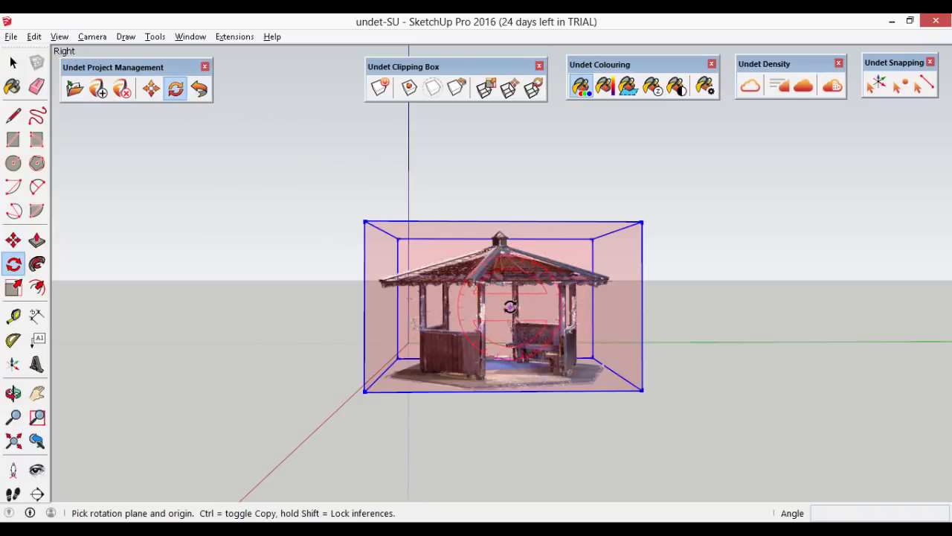
pyautogui.click(525, 226)
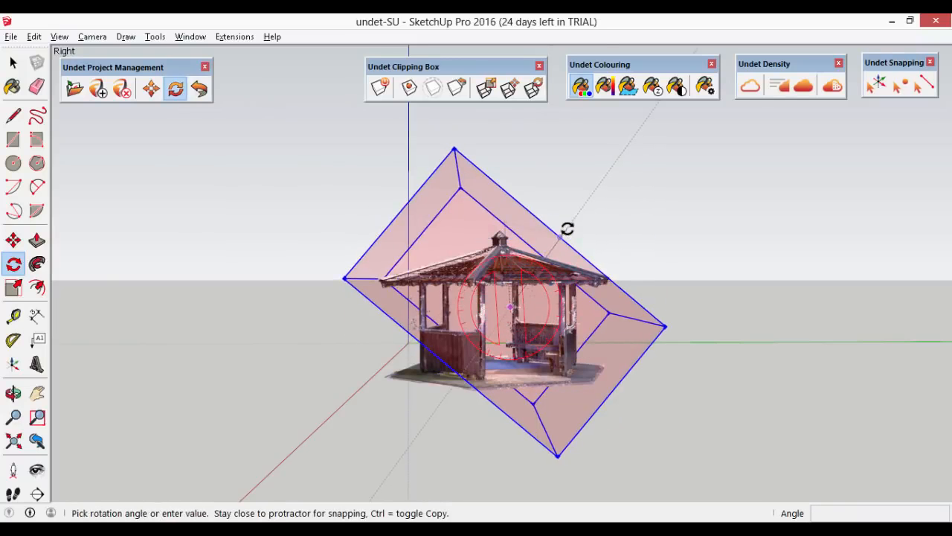
pyautogui.click(569, 226)
# Step: Leave point cloud rotation and unhide the hidden gazebo model for comparison with the tilted point cloud
pyautogui.scroll(-3, 718, 227)
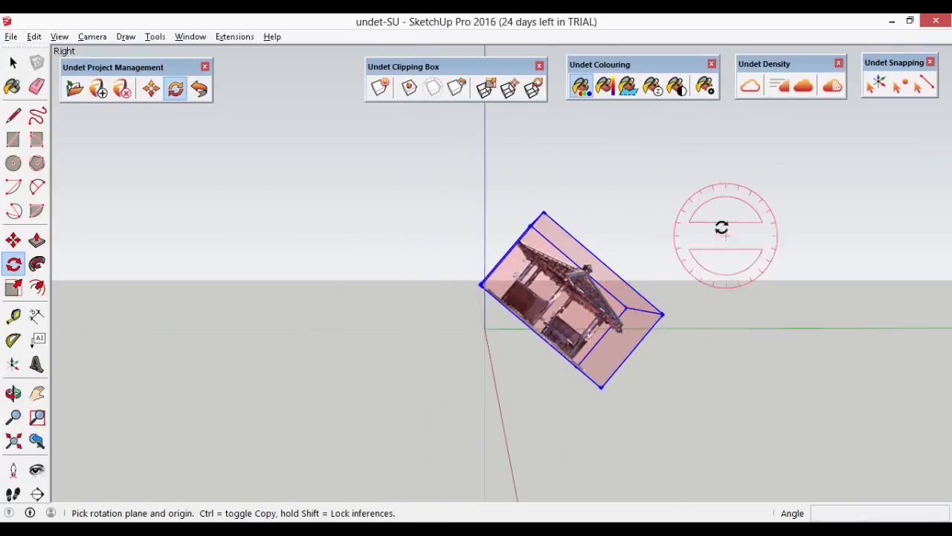
pyautogui.moveTo(723, 224); pyautogui.dragTo(620, 391, button='middle')
pyautogui.scroll(-3, 557, 328)
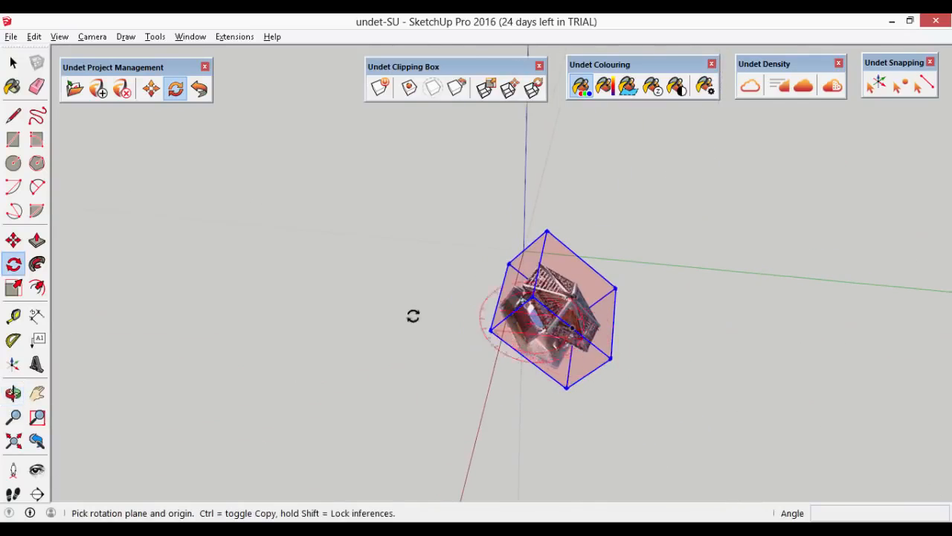
pyautogui.moveTo(414, 314); pyautogui.dragTo(710, 405, button='middle')
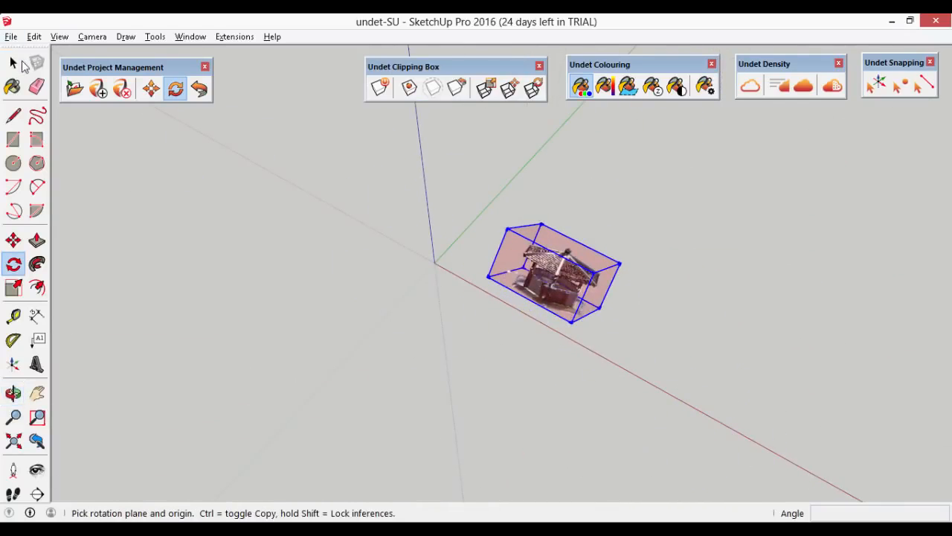
pyautogui.click(23, 63)
pyautogui.click(34, 37)
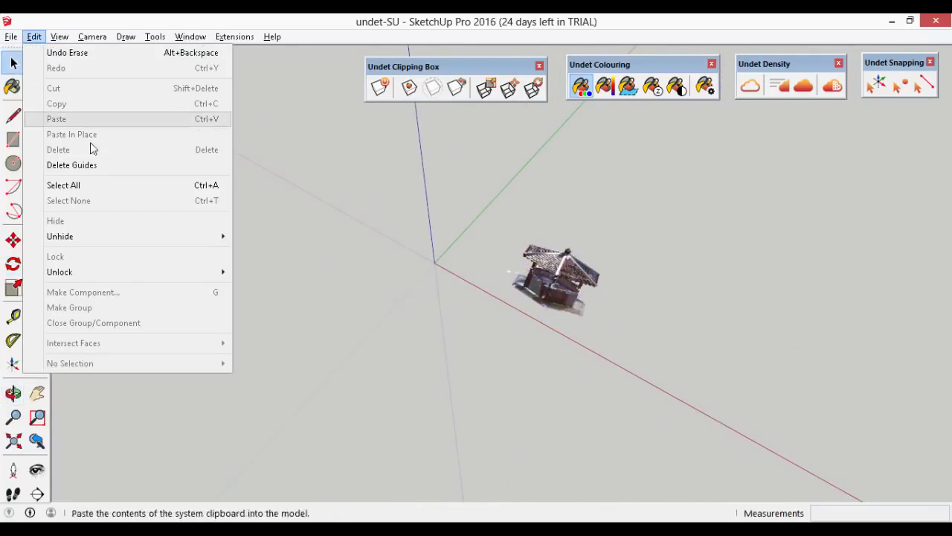
pyautogui.moveTo(112, 240)
pyautogui.click(272, 269)
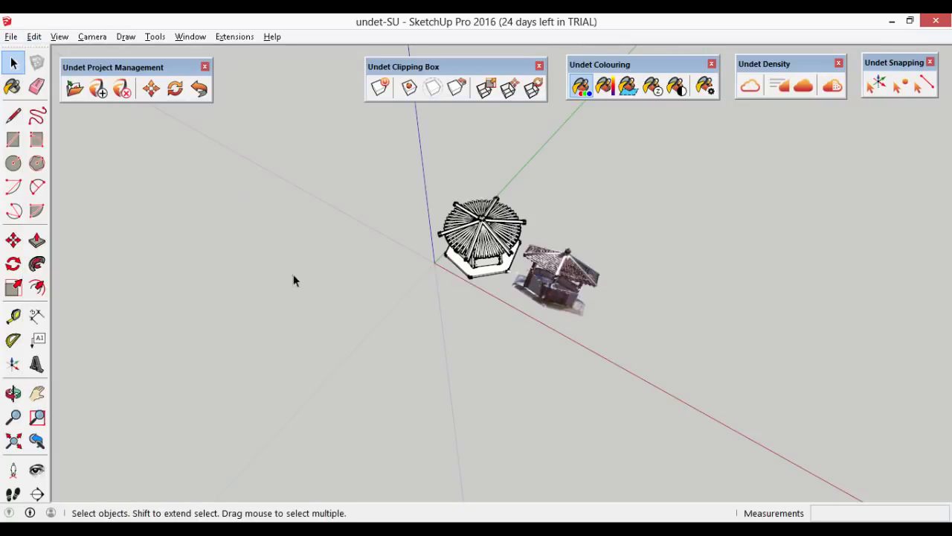
# Step: Restore the point cloud's original coordinate system
pyautogui.moveTo(674, 383); pyautogui.dragTo(350, 268, button='middle')
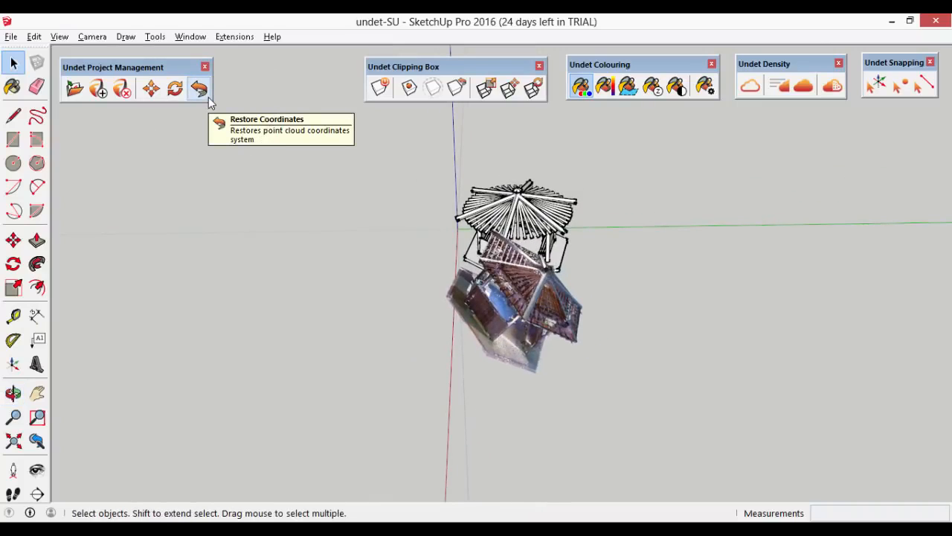
pyautogui.click(208, 97)
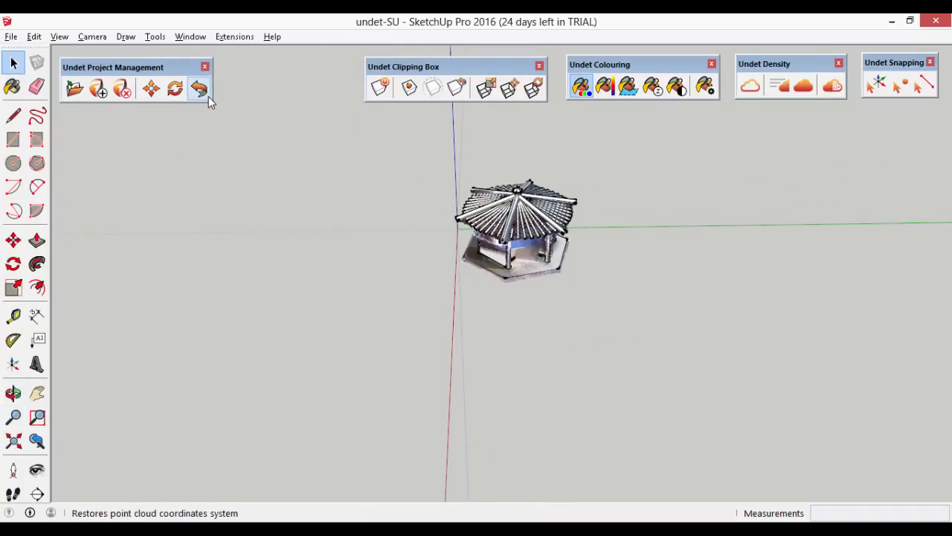
# Step: Select the whole gazebo model and hide it so only the point cloud is displayed
pyautogui.moveTo(742, 259); pyautogui.dragTo(487, 389, button='middle')
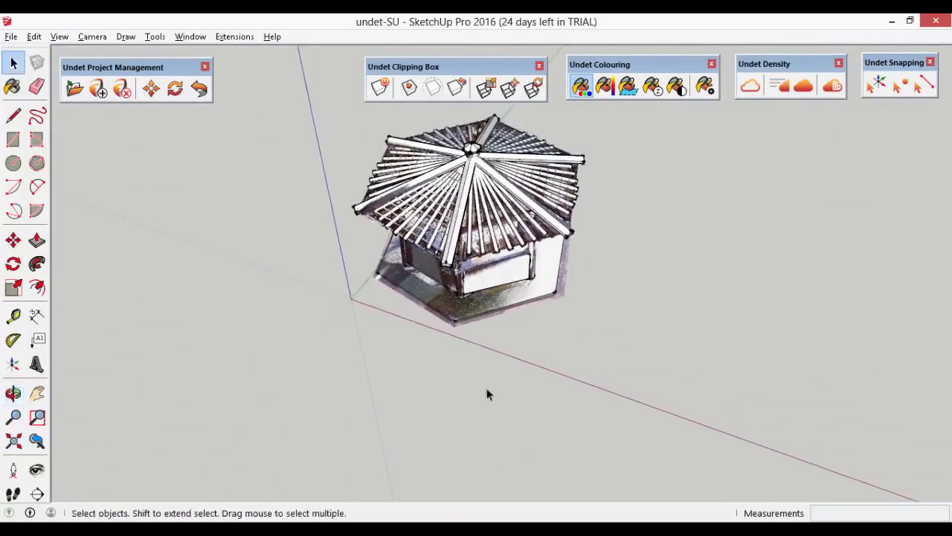
pyautogui.scroll(-4, 487, 395)
pyautogui.moveTo(364, 245); pyautogui.dragTo(590, 425)
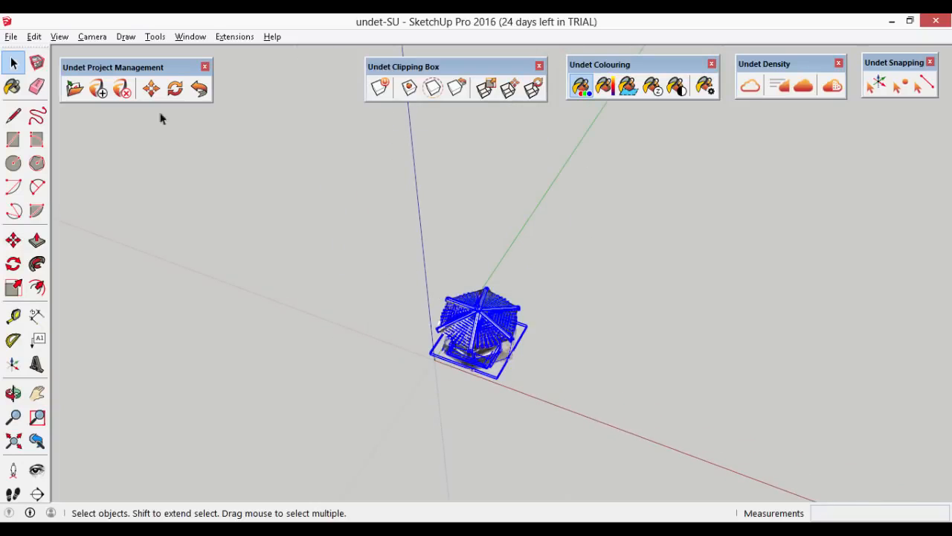
pyautogui.click(34, 37)
pyautogui.click(80, 226)
# Step: Show the clipping box's scaling grips and shrink the box around the gazebo to about 0.70 along red, and also along green
pyautogui.scroll(3, 542, 350)
pyautogui.moveTo(424, 398); pyautogui.dragTo(413, 282, button='middle')
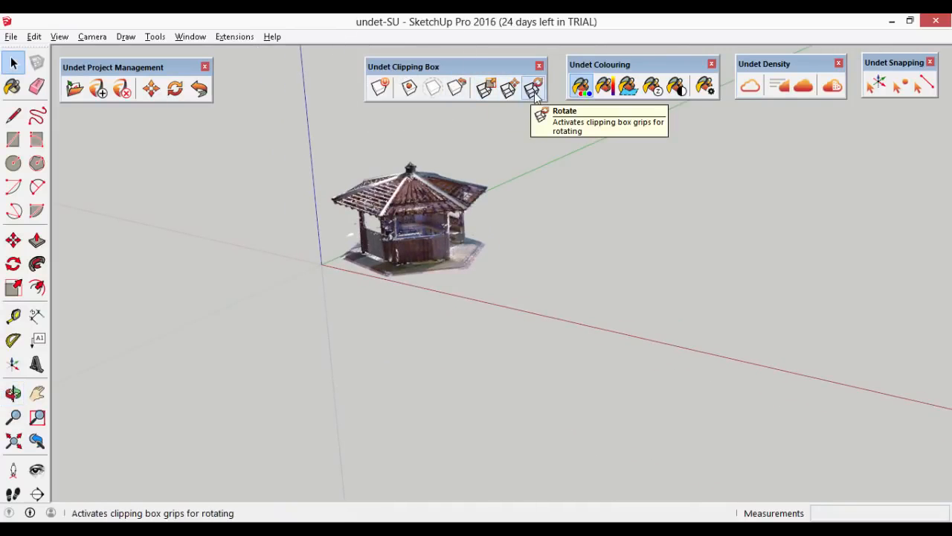
pyautogui.click(485, 88)
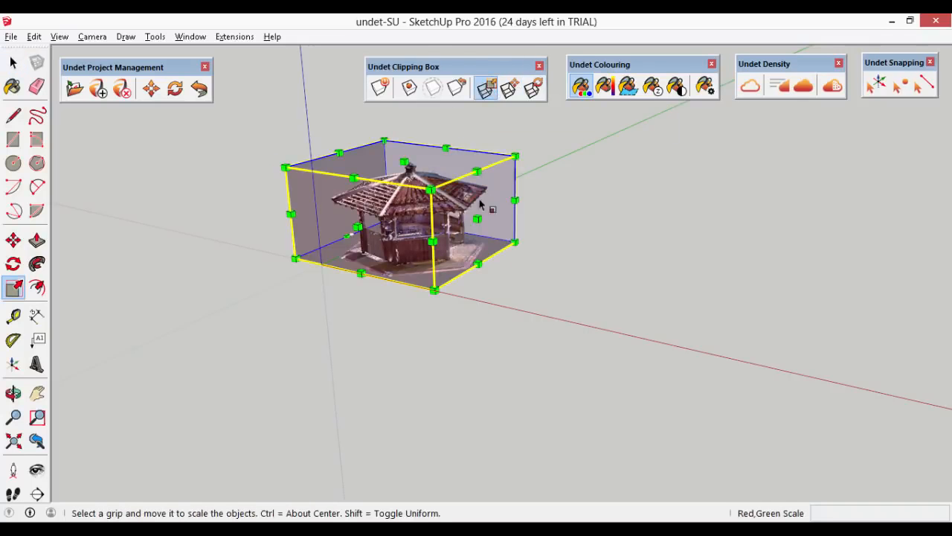
pyautogui.moveTo(372, 384); pyautogui.dragTo(487, 277, button='middle')
pyautogui.scroll(3, 513, 192)
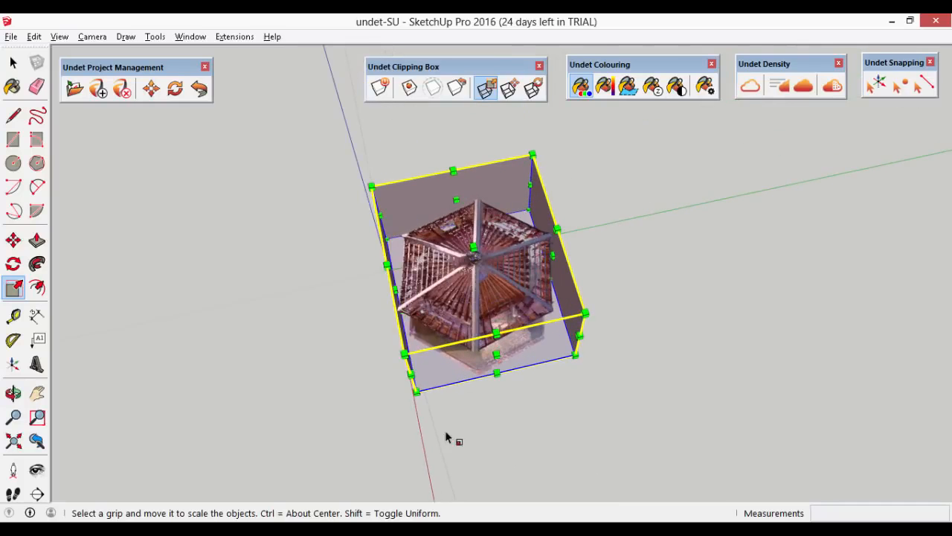
pyautogui.moveTo(444, 431); pyautogui.dragTo(676, 243, button='middle')
pyautogui.press('s')
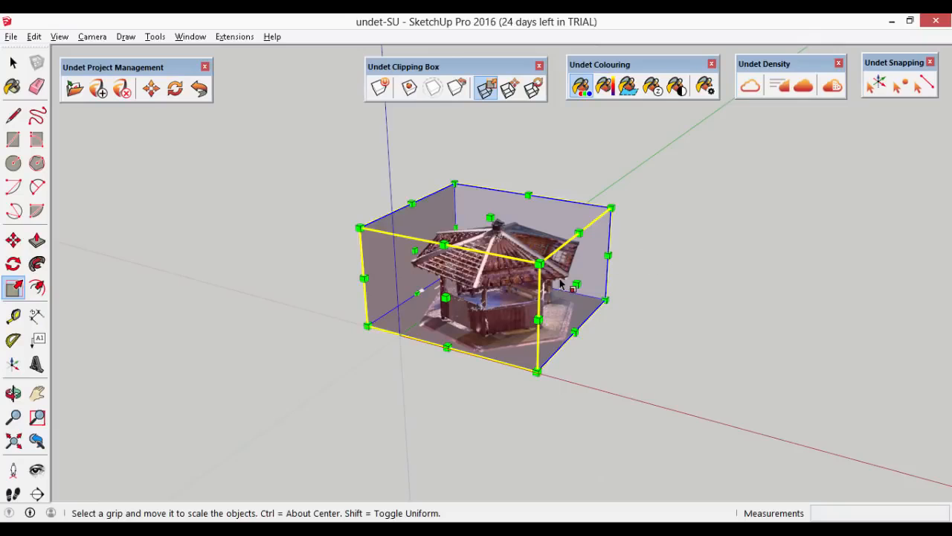
pyautogui.moveTo(578, 284); pyautogui.dragTo(524, 273)
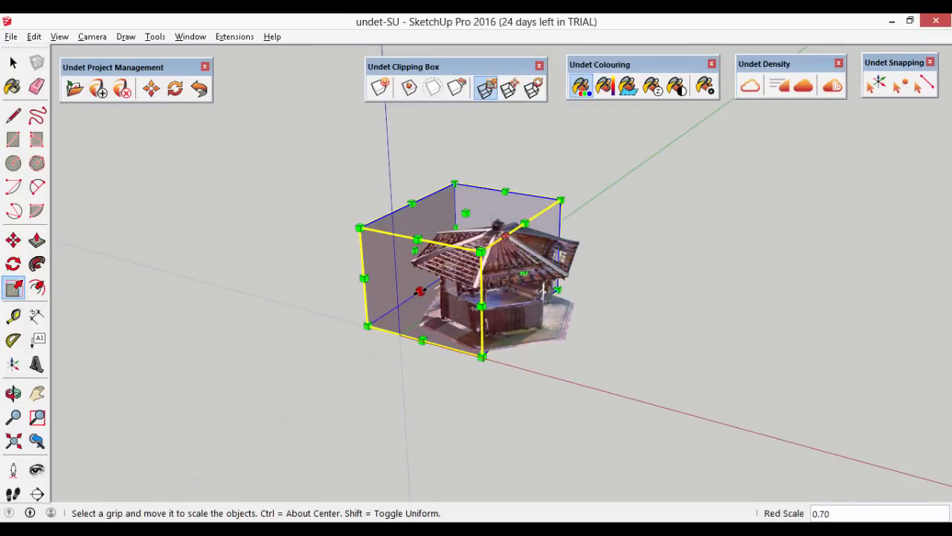
pyautogui.moveTo(422, 290); pyautogui.dragTo(453, 271)
pyautogui.moveTo(617, 293); pyautogui.dragTo(398, 236, button='middle')
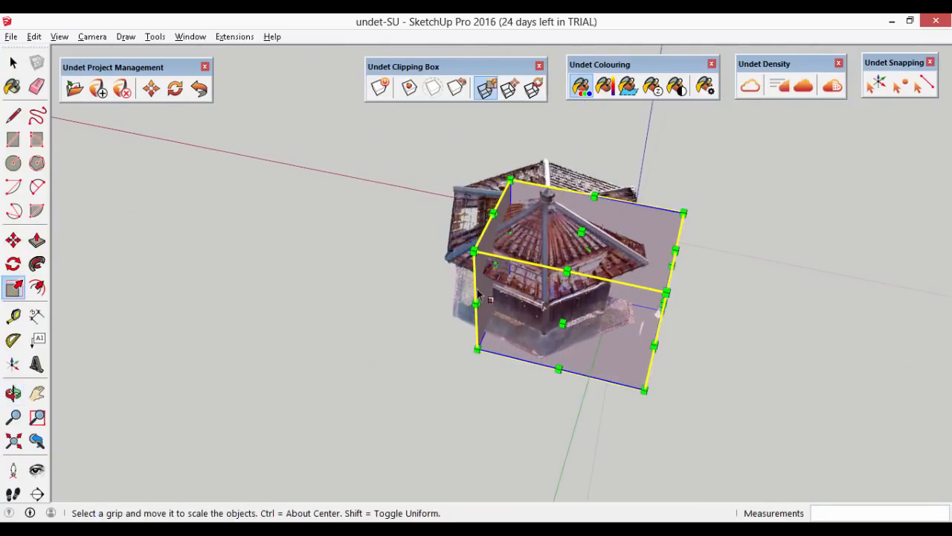
# Step: Turn on clipping and enlarge the clipping box by about 1.79 and 1.14 along green and 1.64 along red
pyautogui.click(379, 90)
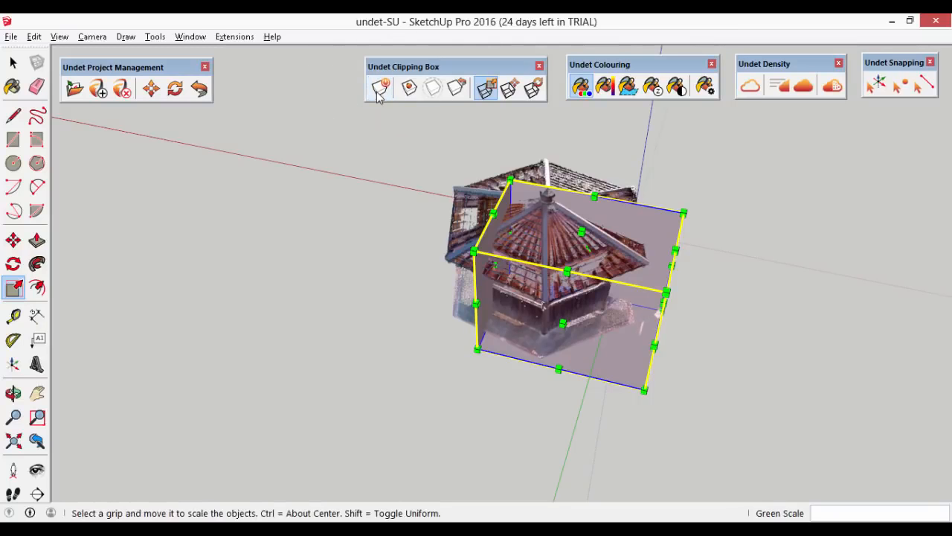
pyautogui.moveTo(313, 311); pyautogui.dragTo(462, 281, button='middle')
pyautogui.moveTo(429, 278); pyautogui.dragTo(379, 302)
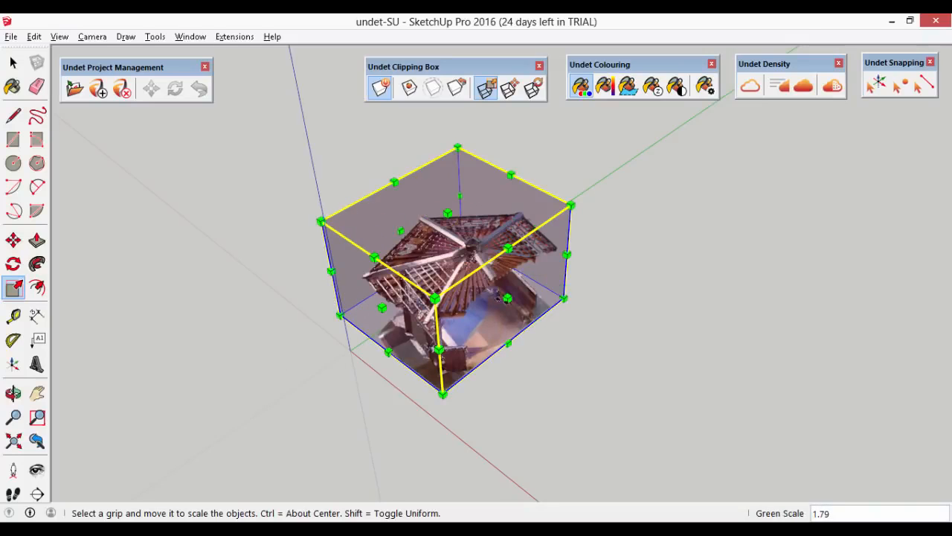
pyautogui.moveTo(506, 299); pyautogui.dragTo(591, 350)
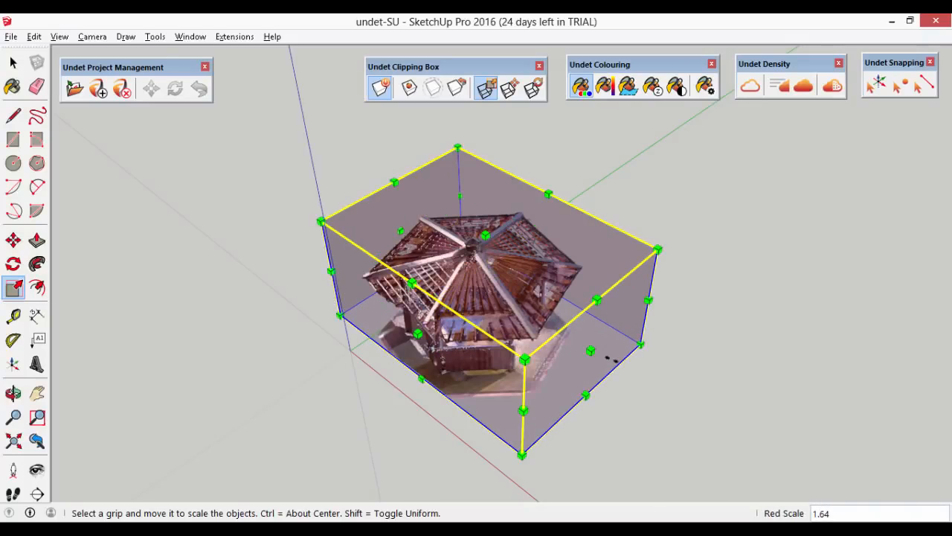
pyautogui.moveTo(720, 367); pyautogui.dragTo(551, 286, button='middle')
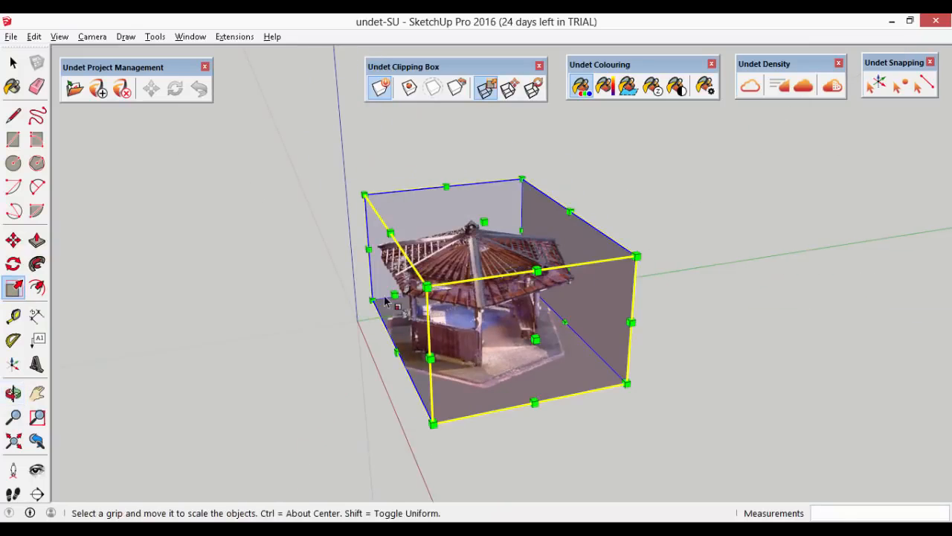
pyautogui.moveTo(393, 293); pyautogui.dragTo(370, 297)
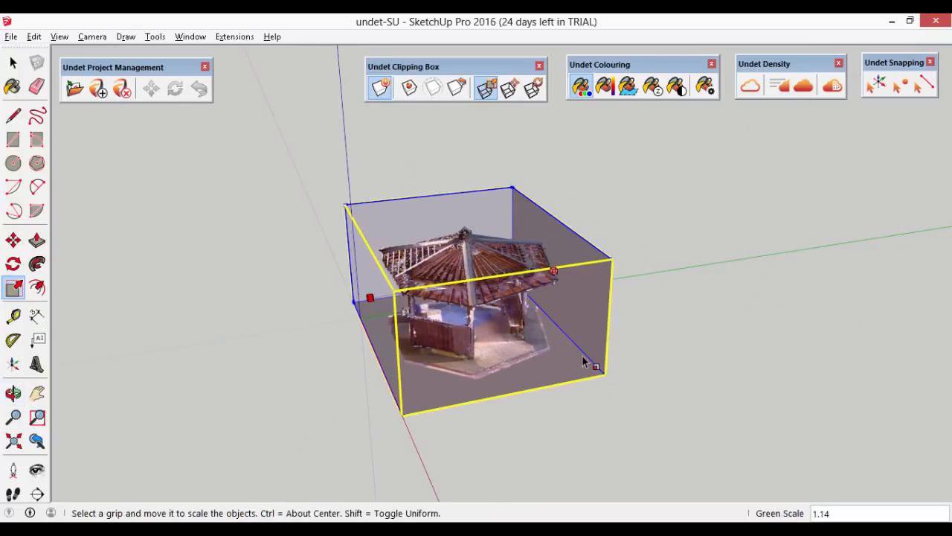
# Step: Raise the clipping box's bottom face, and lower its top face to a blue scale of about 0.19, leaving a thin horizontal slice
pyautogui.moveTo(584, 362); pyautogui.dragTo(790, 383, button='middle')
pyautogui.moveTo(340, 288); pyautogui.dragTo(223, 179, button='middle')
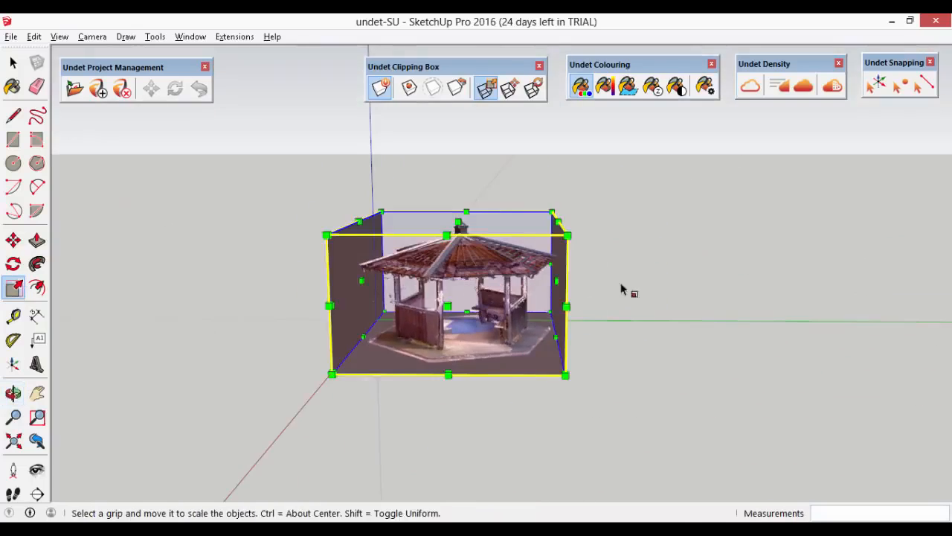
pyautogui.moveTo(623, 284); pyautogui.dragTo(320, 132, button='middle')
pyautogui.moveTo(489, 358); pyautogui.dragTo(492, 316)
pyautogui.moveTo(506, 238); pyautogui.dragTo(503, 336, button='middle')
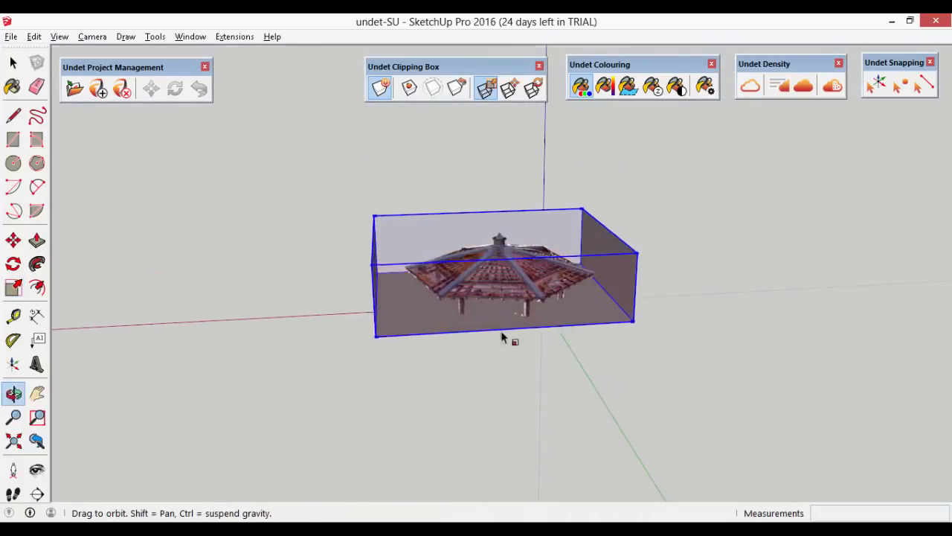
pyautogui.moveTo(499, 234); pyautogui.dragTo(531, 340)
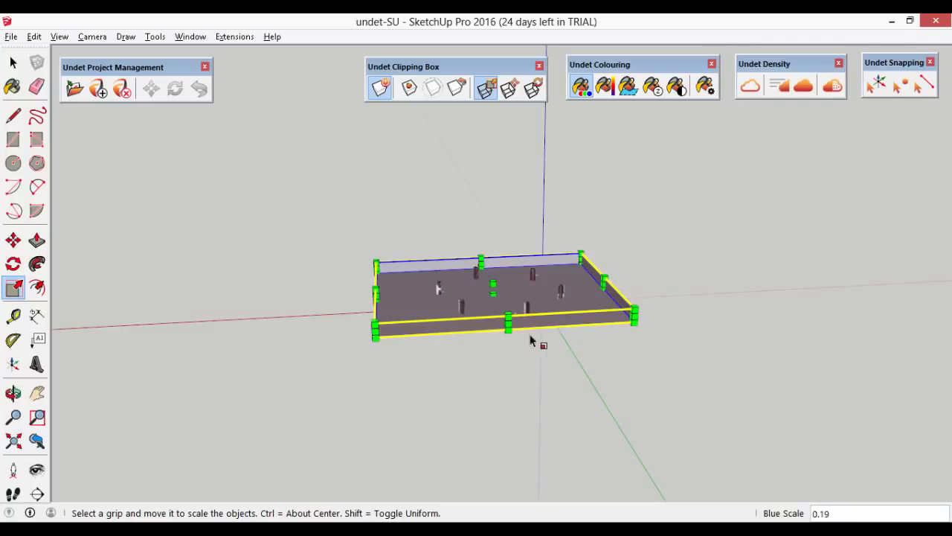
pyautogui.moveTo(531, 340); pyautogui.dragTo(525, 358, button='middle')
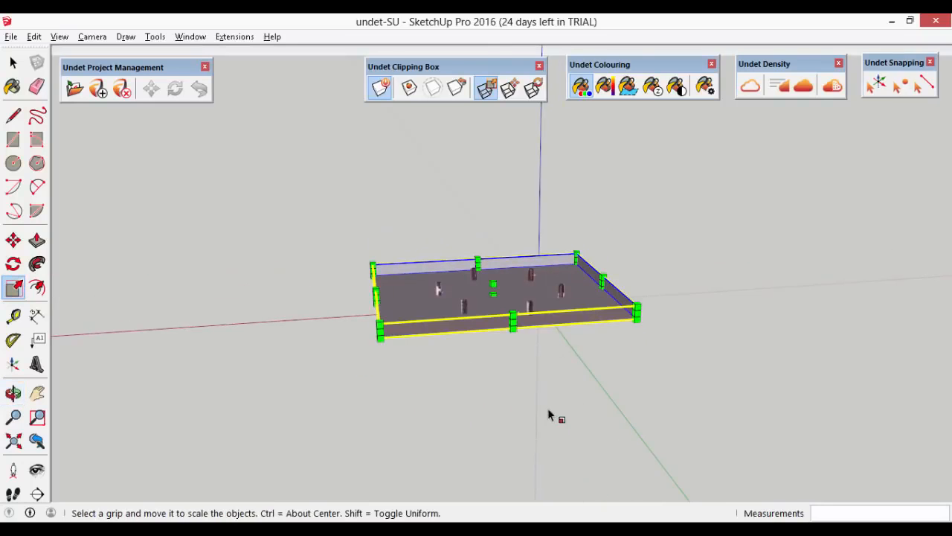
# Step: Move the thin clipping box up about 1073 mm, back down in freehand moves, and finally another 594 mm down to slice the gazebo's lower part
pyautogui.click(511, 89)
pyautogui.click(500, 296)
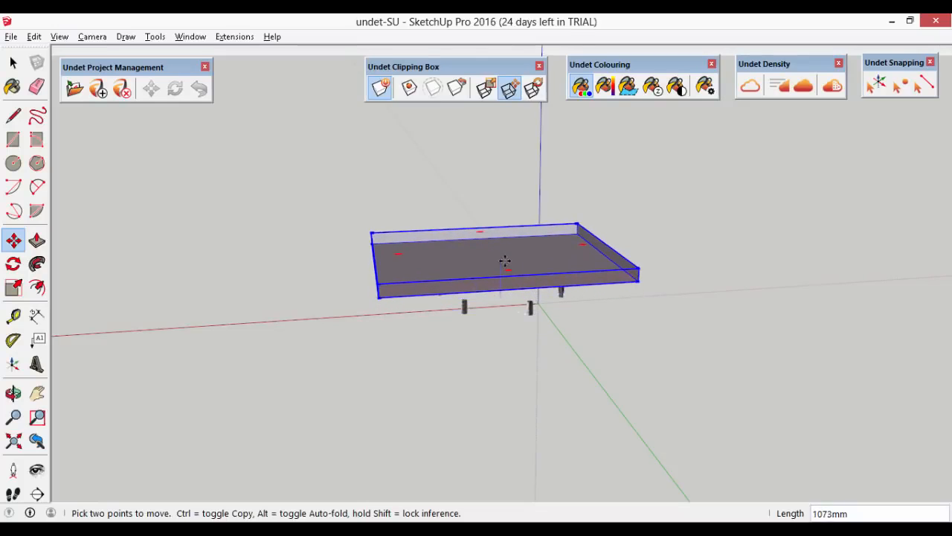
pyautogui.click(505, 260)
pyautogui.moveTo(506, 259)
pyautogui.mouseDown(button='middle')
pyautogui.moveTo(499, 332)
pyautogui.moveTo(509, 243)
pyautogui.mouseUp(button='middle')
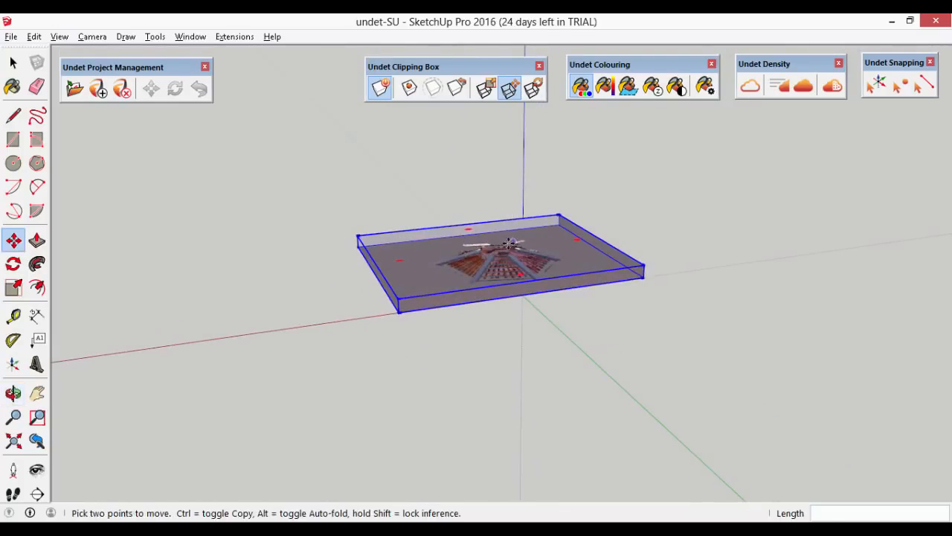
pyautogui.click(509, 244)
pyautogui.click(510, 292)
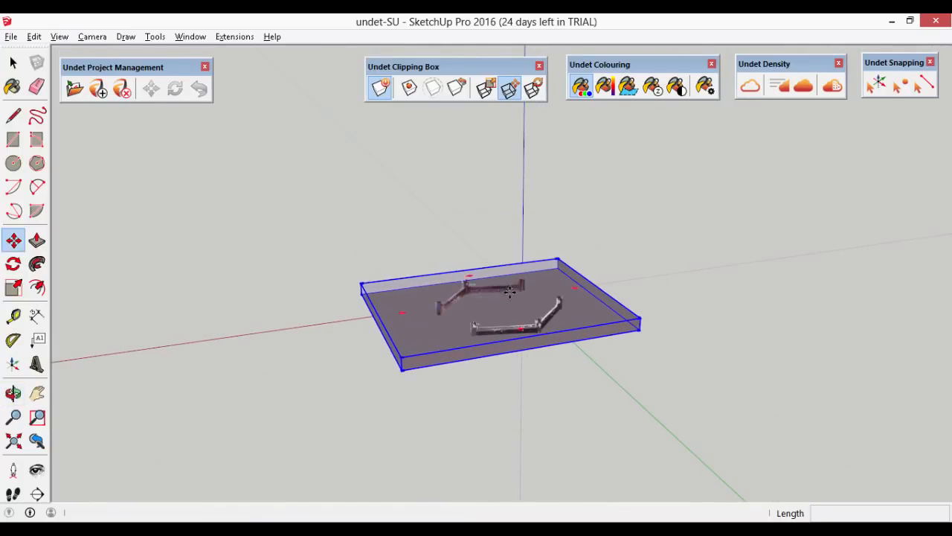
pyautogui.click(510, 292)
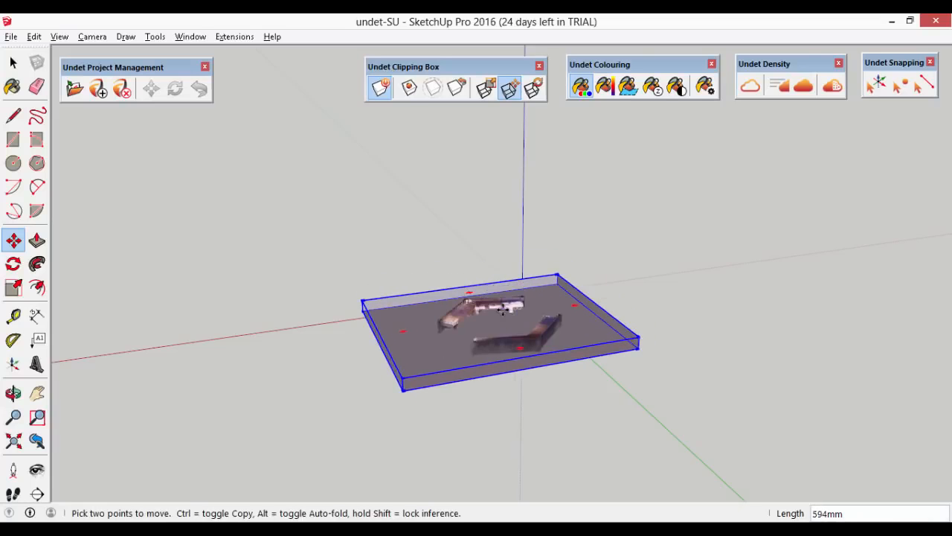
pyautogui.moveTo(618, 281); pyautogui.dragTo(496, 457, button='middle')
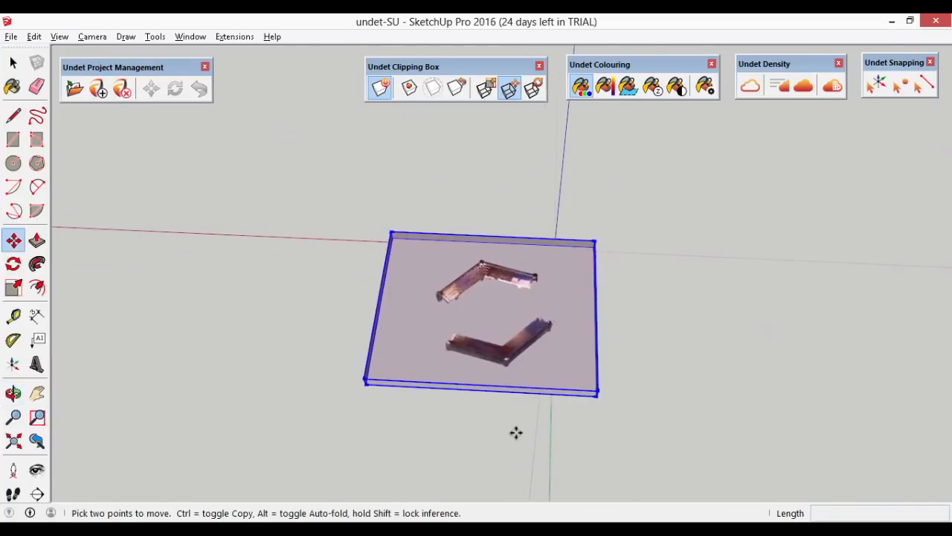
# Step: Deselect the clipping box and reset it to its default extents
pyautogui.click(604, 278)
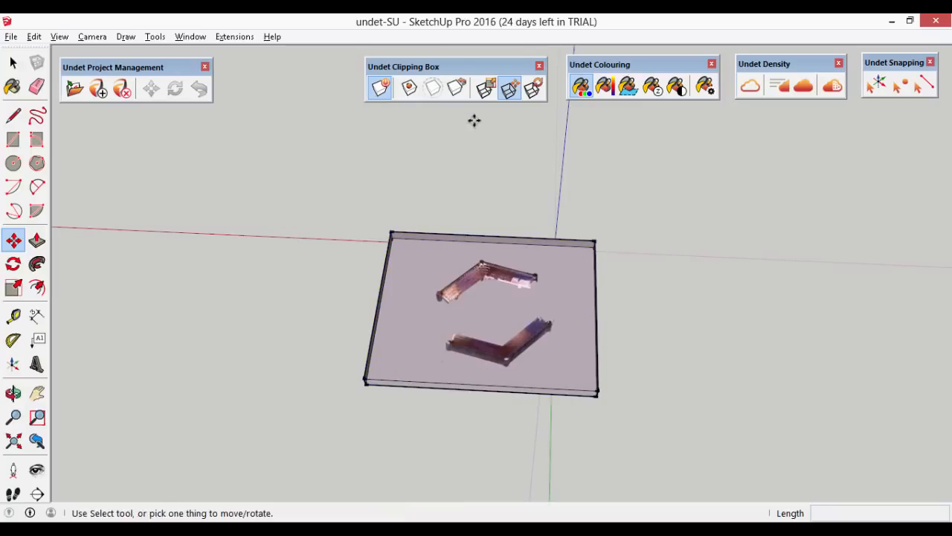
pyautogui.click(458, 89)
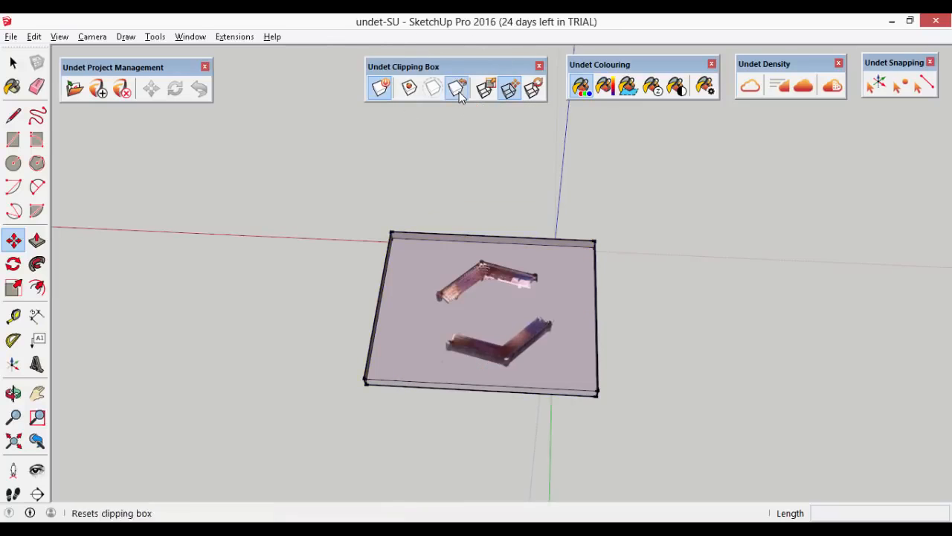
pyautogui.moveTo(767, 378); pyautogui.dragTo(293, 158, button='middle')
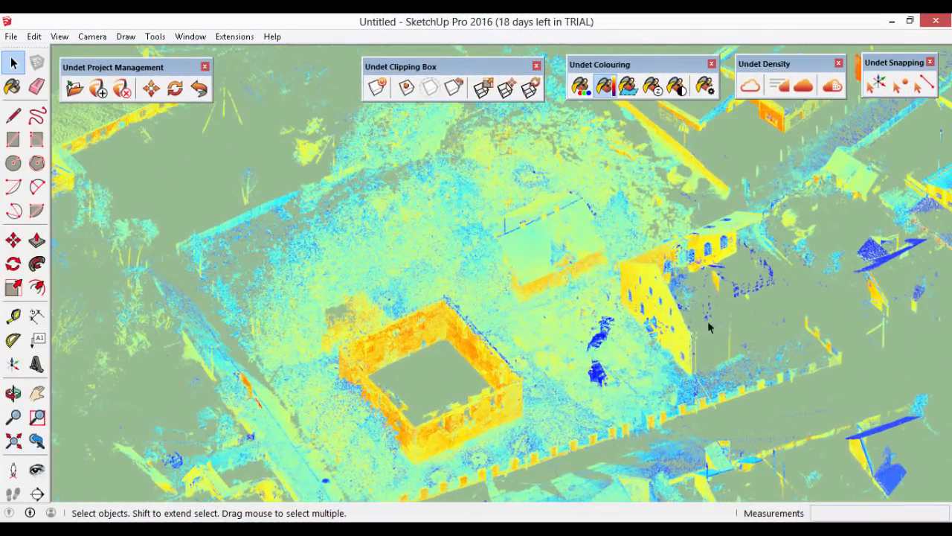
# Step: Examine the large intensity-coloured site point cloud from above and from the side, including the small building in the courtyard
pyautogui.moveTo(709, 327); pyautogui.dragTo(473, 289, button='middle')
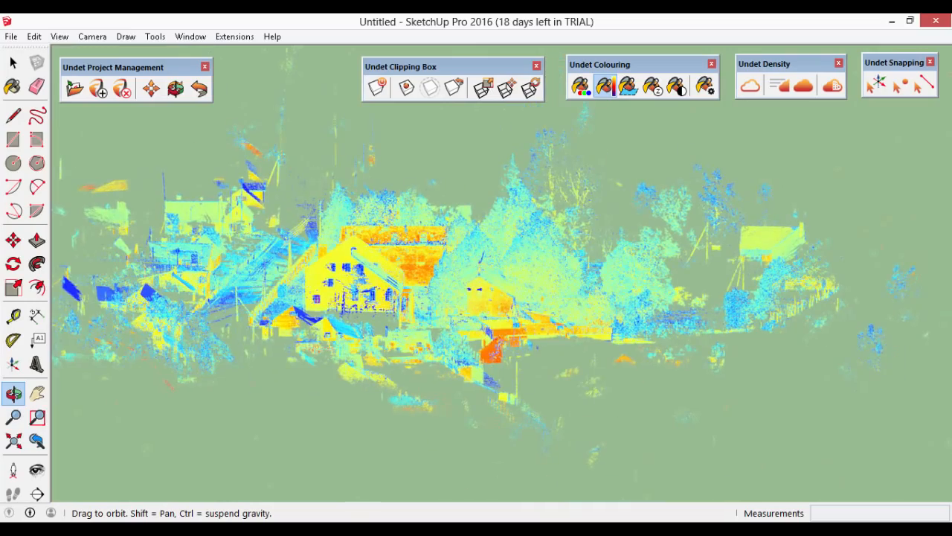
pyautogui.moveTo(215, 144); pyautogui.dragTo(821, 324, button='middle')
pyautogui.press('space')
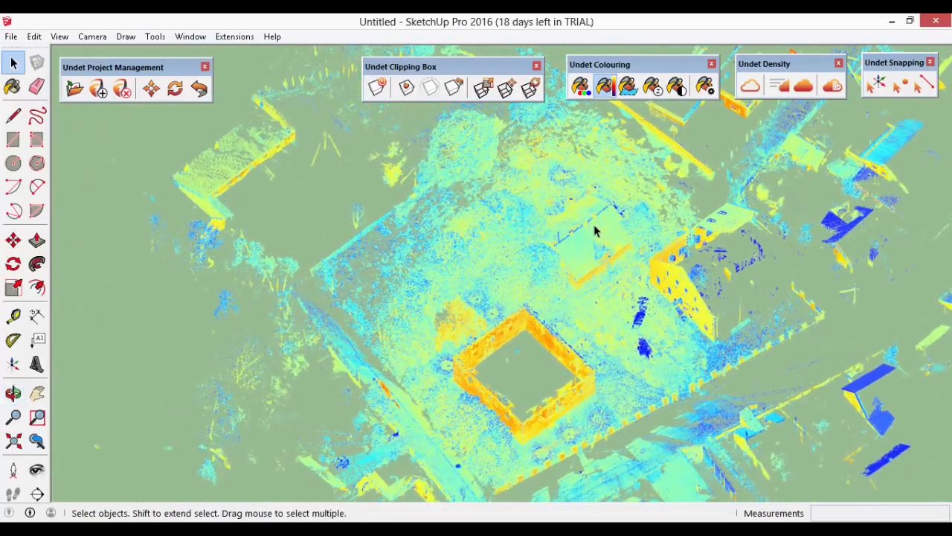
pyautogui.scroll(3, 588, 228)
pyautogui.moveTo(368, 328); pyautogui.dragTo(453, 294, button='middle')
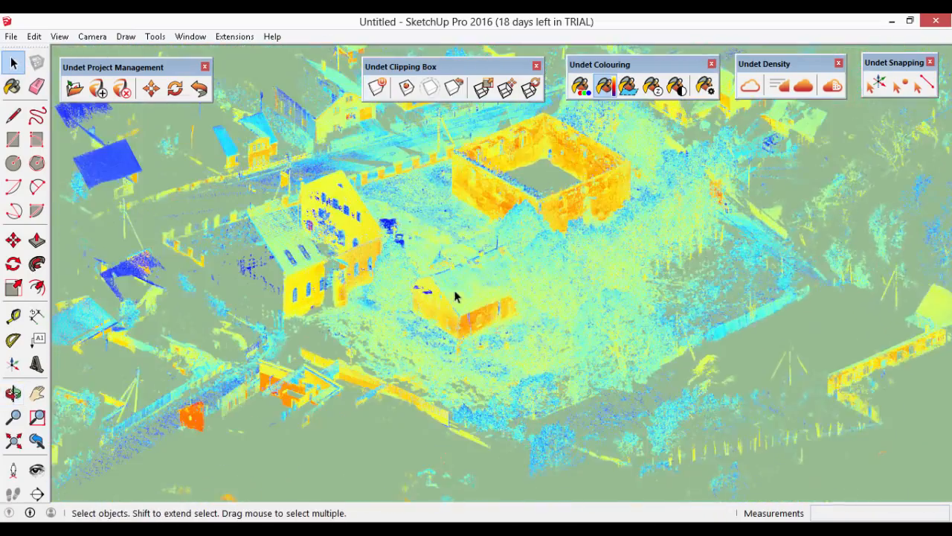
pyautogui.scroll(4, 454, 298)
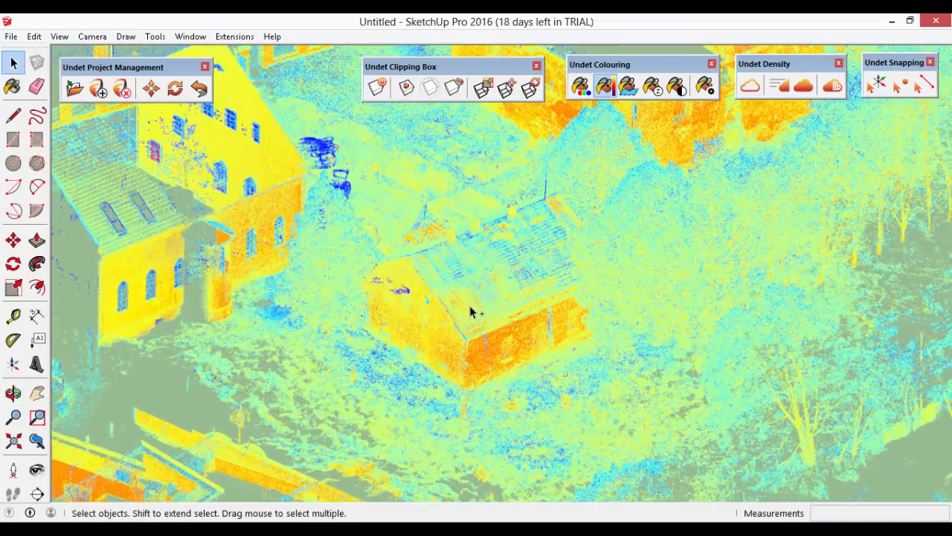
pyautogui.scroll(-6, 494, 304)
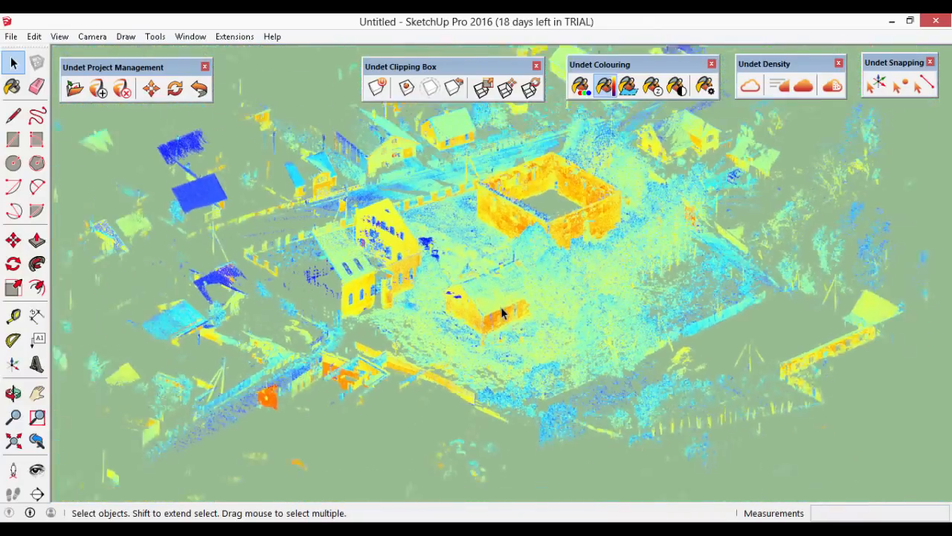
pyautogui.moveTo(553, 264); pyautogui.dragTo(506, 488, button='middle')
pyautogui.scroll(-3, 527, 305)
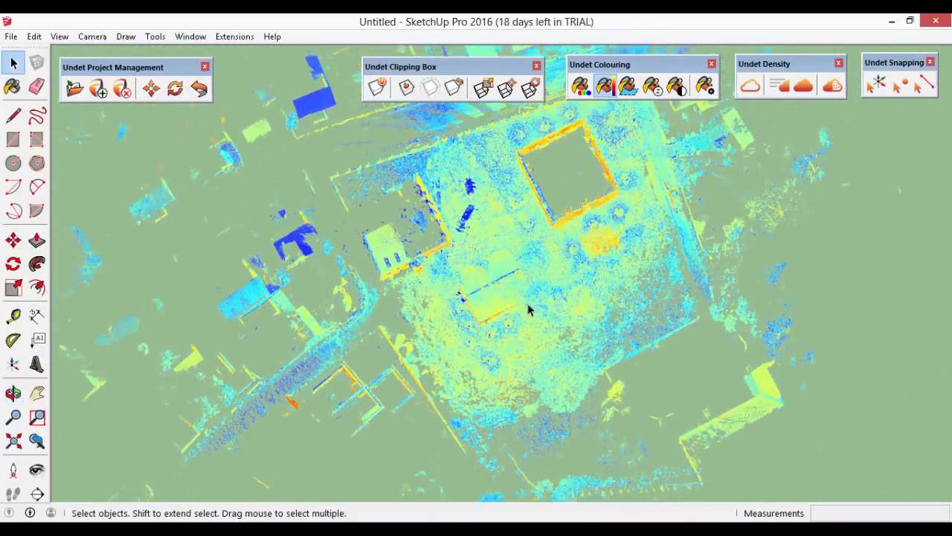
pyautogui.moveTo(550, 395); pyautogui.dragTo(578, 221, button='middle')
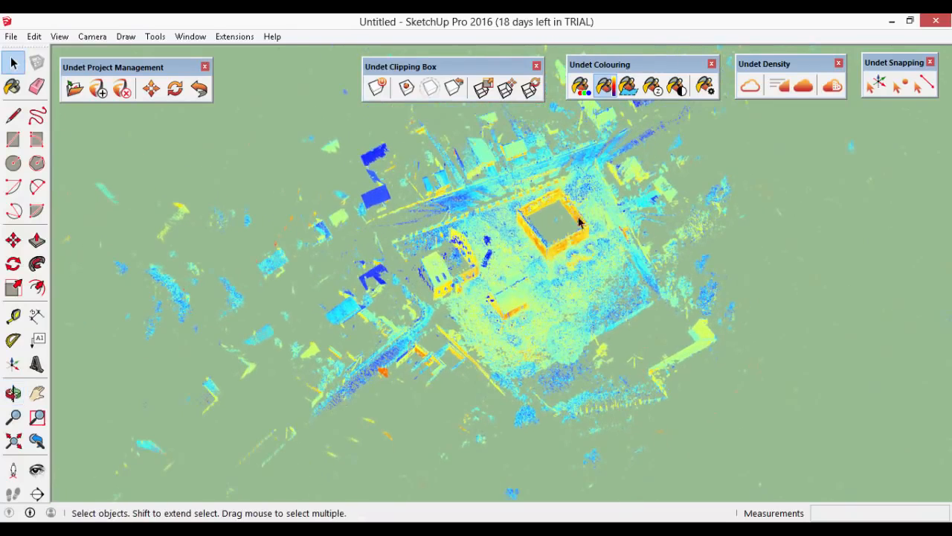
# Step: Clip the site point cloud to a box around the small building in the courtyard
pyautogui.click(480, 87)
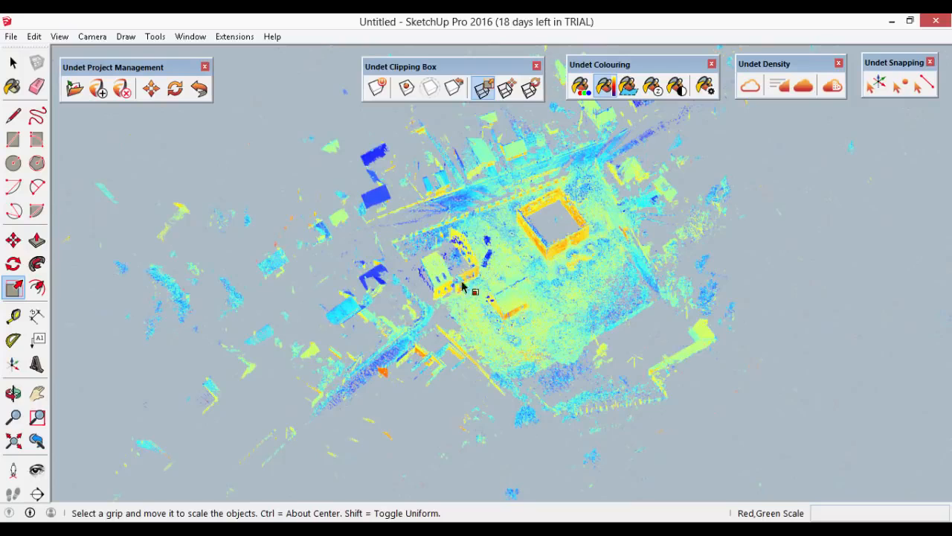
pyautogui.scroll(-8, 492, 294)
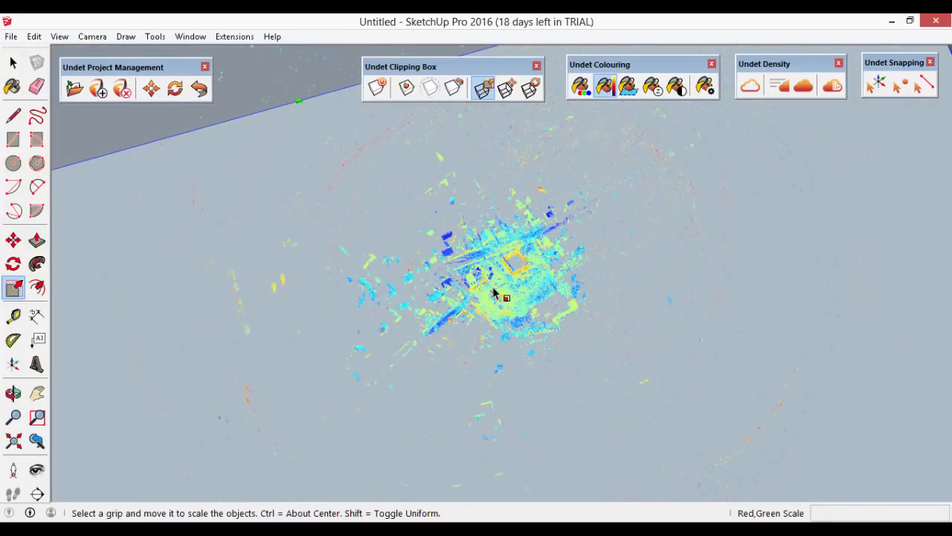
pyautogui.click(407, 88)
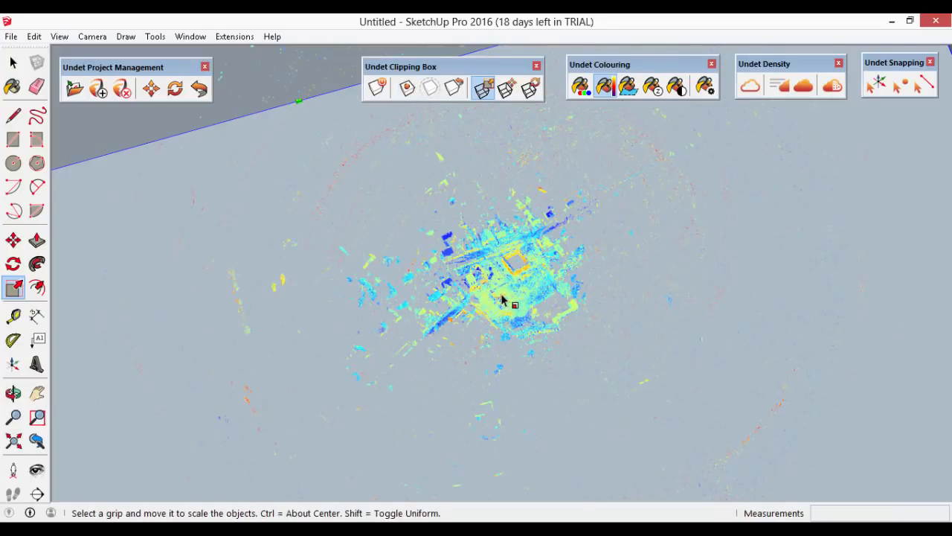
pyautogui.scroll(10, 498, 294)
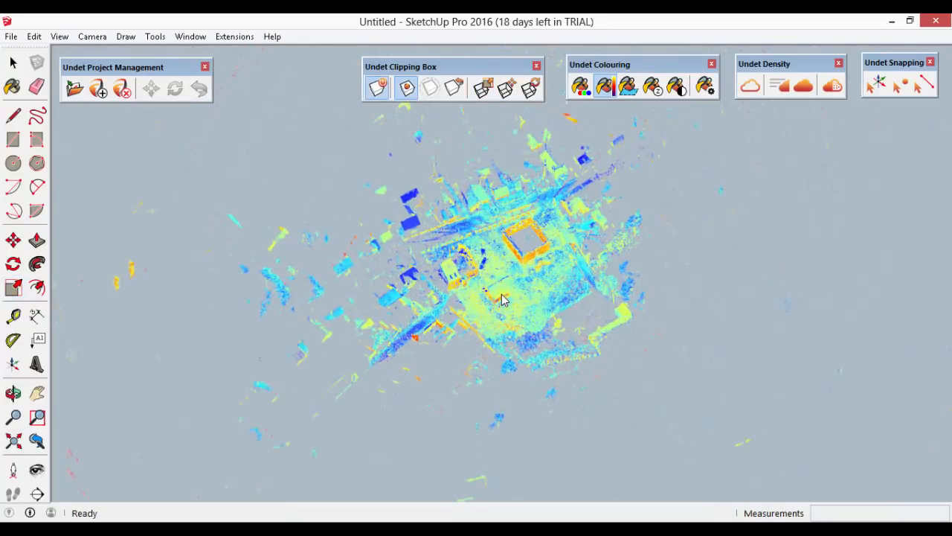
pyautogui.scroll(5, 488, 283)
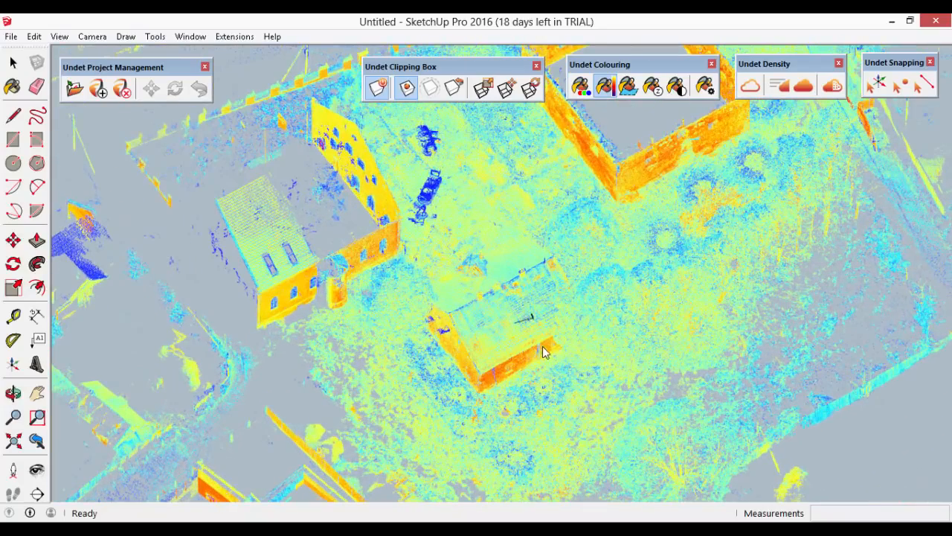
pyautogui.click(708, 375)
pyautogui.moveTo(694, 296); pyautogui.dragTo(640, 204, button='middle')
pyautogui.moveTo(352, 310); pyautogui.dragTo(560, 275, button='middle')
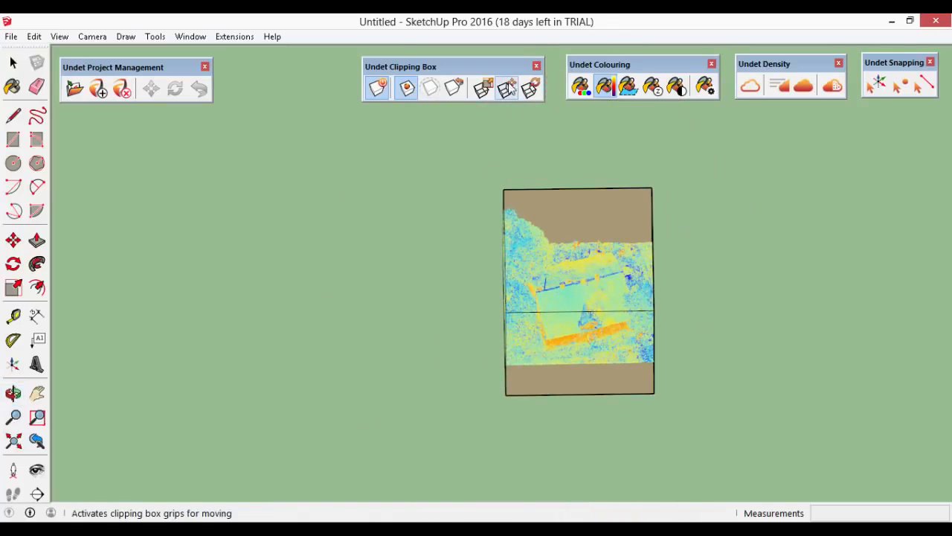
# Step: Move the clipping box about 19.5 m sideways, then about 17.6 m across onto the square walled building
pyautogui.click(509, 88)
pyautogui.click(587, 255)
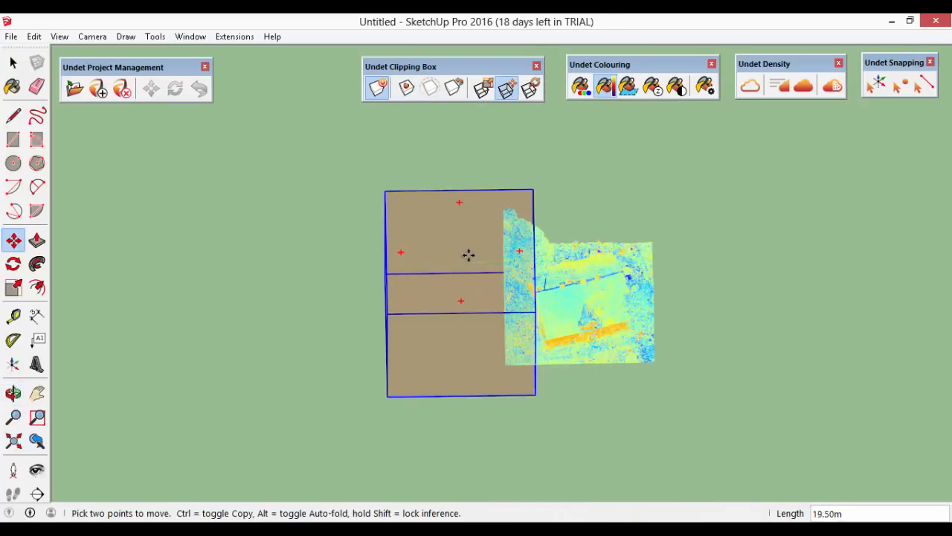
pyautogui.click(469, 256)
pyautogui.scroll(3, 468, 255)
pyautogui.moveTo(563, 326)
pyautogui.mouseDown(button='middle')
pyautogui.moveTo(411, 337)
pyautogui.moveTo(340, 297)
pyautogui.mouseUp(button='middle')
pyautogui.click(408, 251)
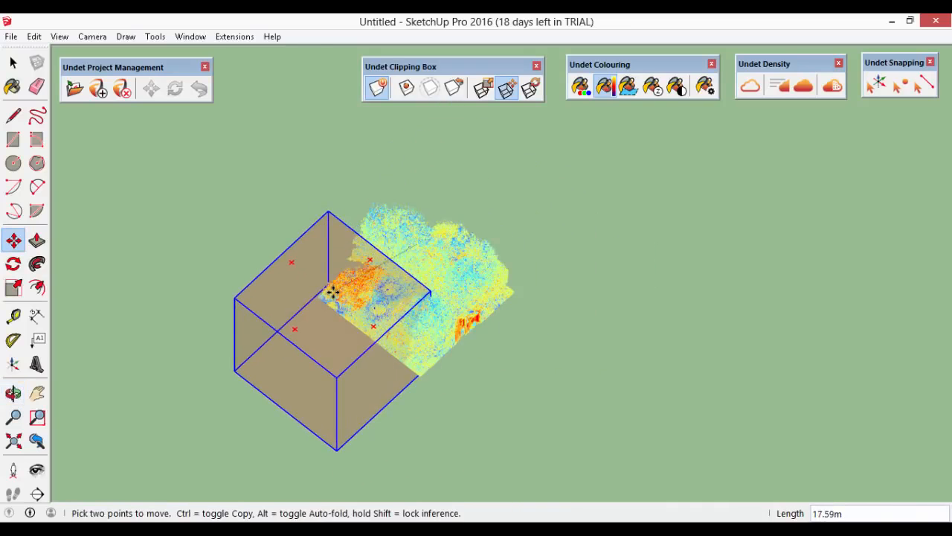
pyautogui.click(332, 292)
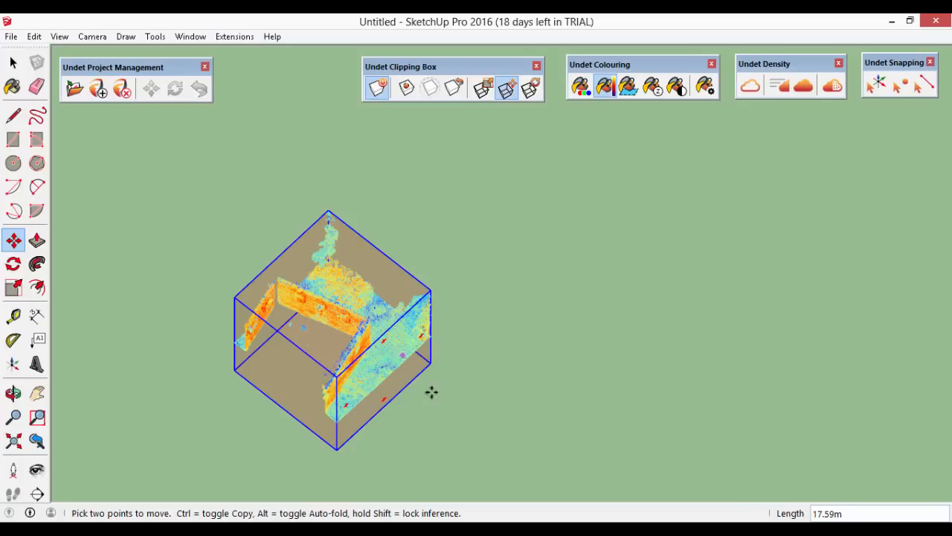
# Step: Nudge the clipping box a short distance along the square walled building
pyautogui.moveTo(432, 392); pyautogui.dragTo(481, 469, button='middle')
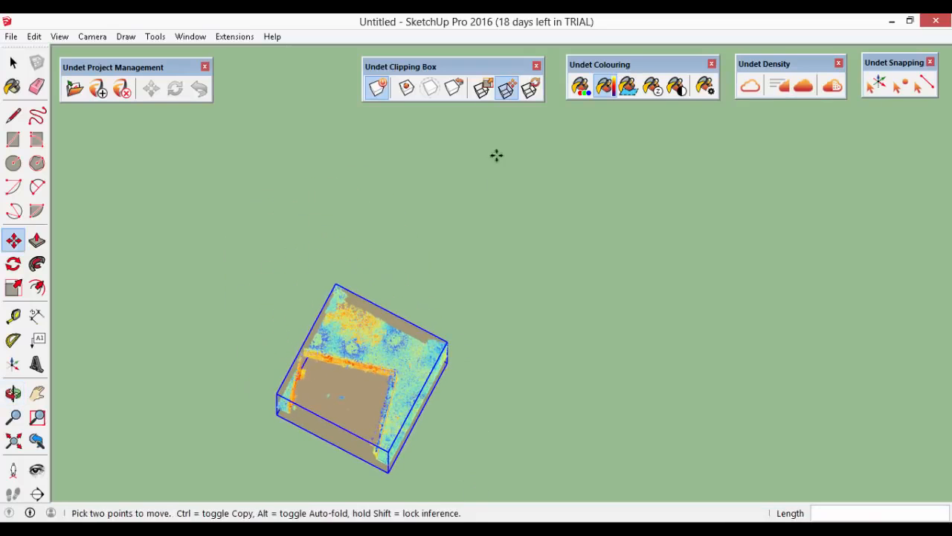
pyautogui.click(509, 90)
pyautogui.click(368, 386)
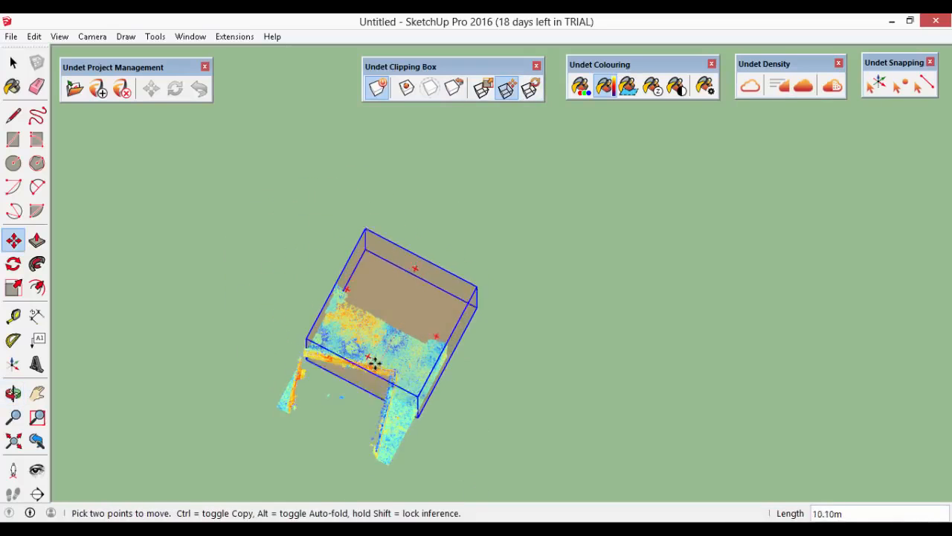
pyautogui.click(375, 364)
# Step: Rotate the clipping box horizontally about a point near its middle to roughly align it with the building's walls
pyautogui.click(530, 88)
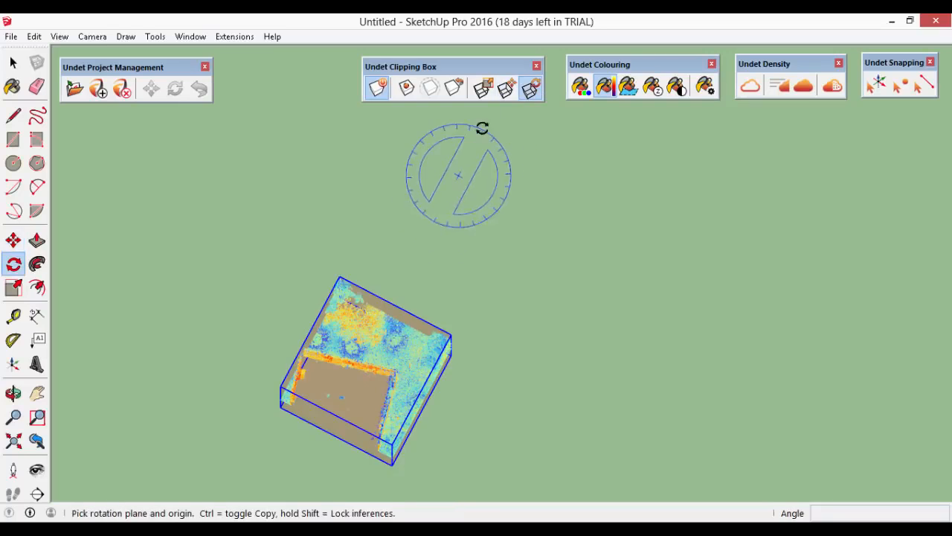
pyautogui.click(370, 364)
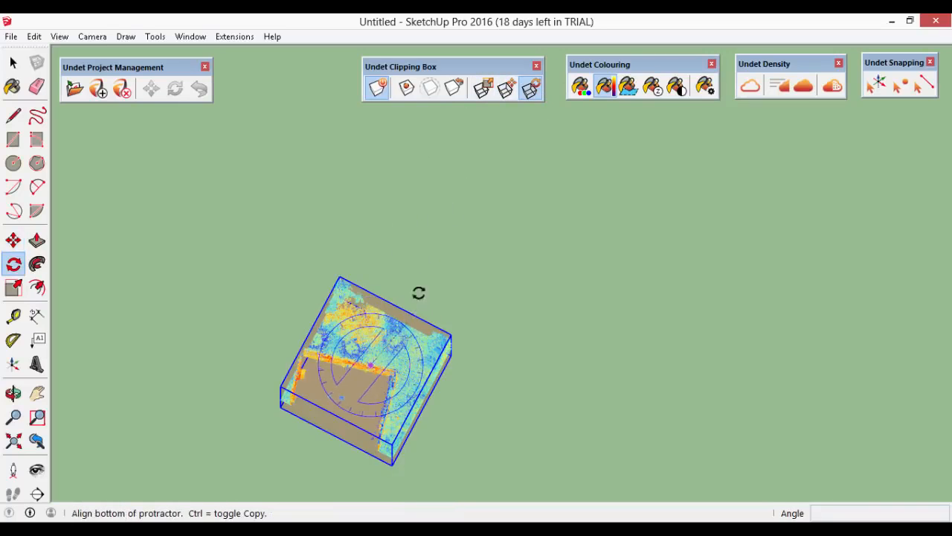
pyautogui.click(409, 274)
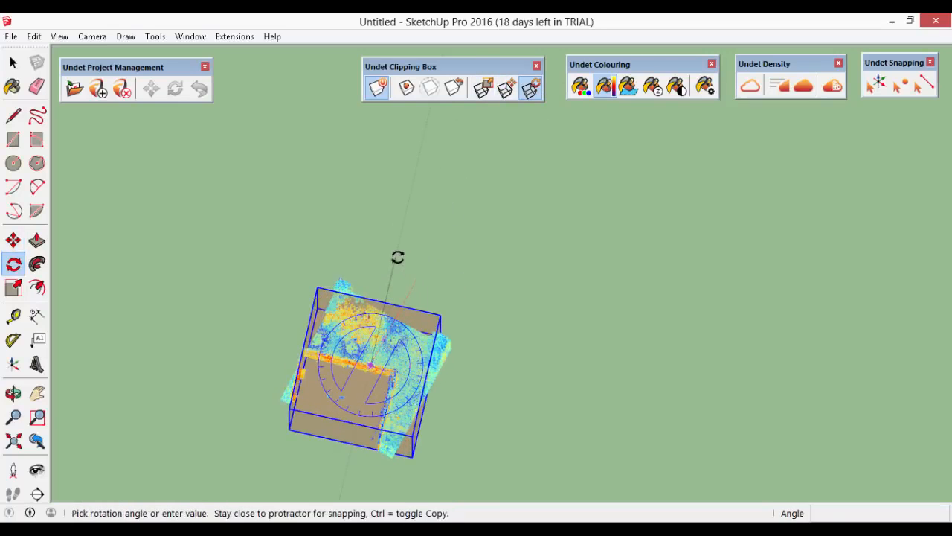
pyautogui.click(397, 258)
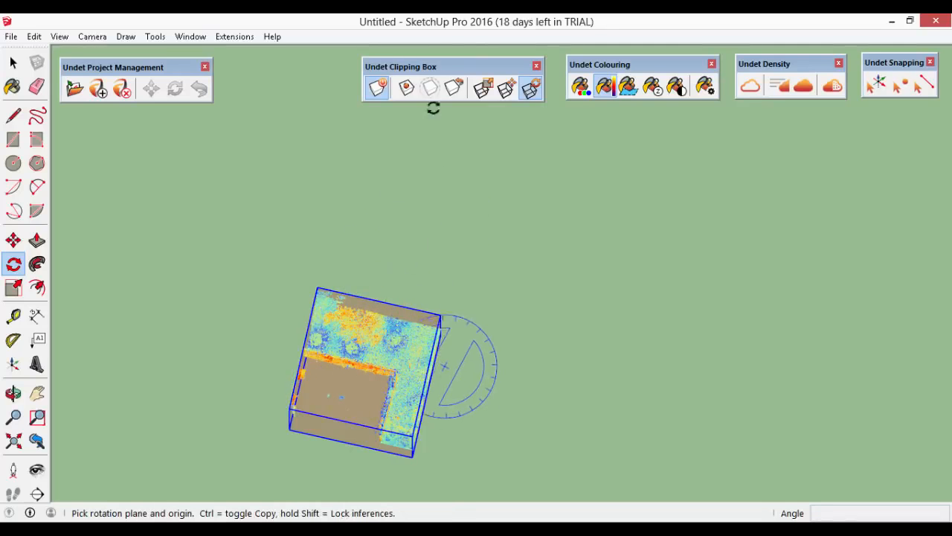
# Step: Reset the clipping box to restore the whole site cloud, and return to the Select tool
pyautogui.moveTo(455, 411); pyautogui.dragTo(531, 194, button='middle')
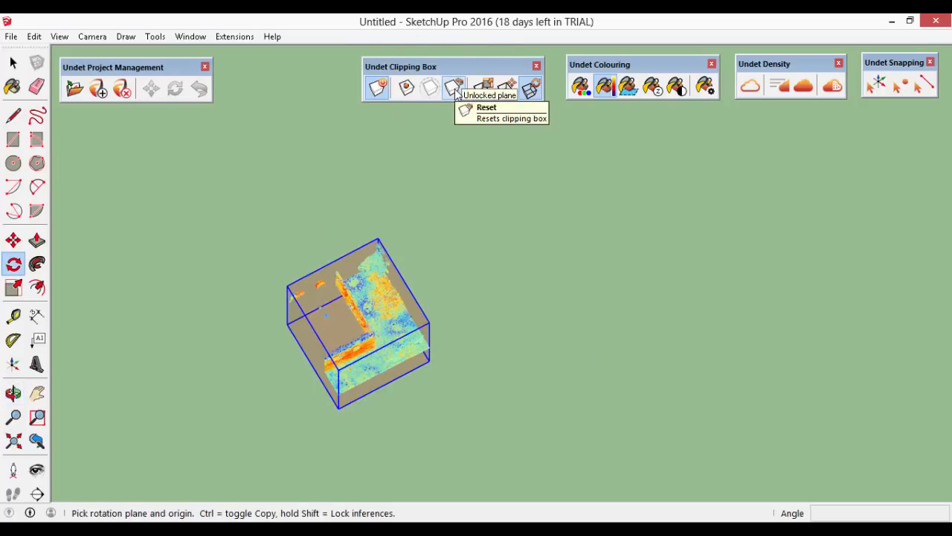
pyautogui.click(456, 90)
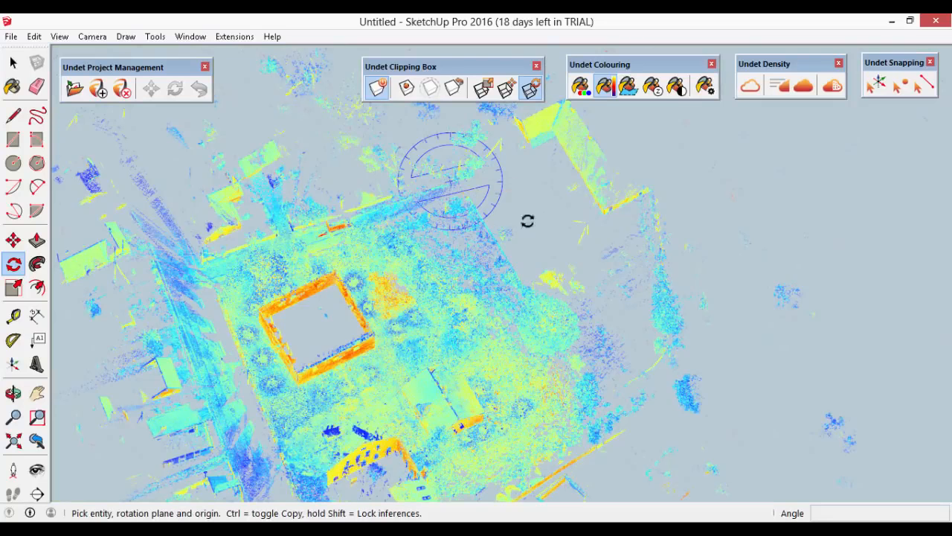
pyautogui.click(12, 63)
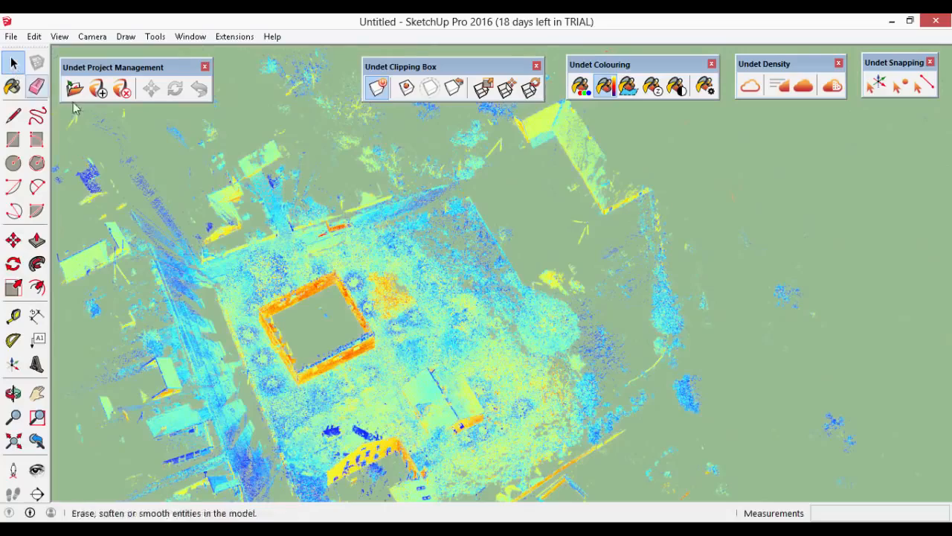
# Step: Switch the site point cloud's colouring from intensity to RGB
pyautogui.scroll(-5, 538, 187)
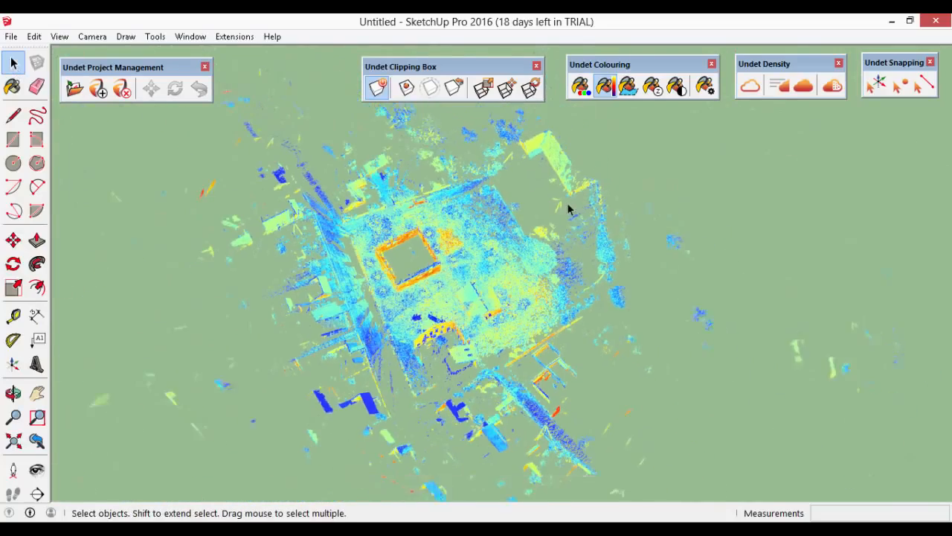
pyautogui.moveTo(568, 209); pyautogui.dragTo(404, 298, button='middle')
pyautogui.moveTo(433, 366); pyautogui.dragTo(266, 235, button='middle')
pyautogui.scroll(4, 447, 185)
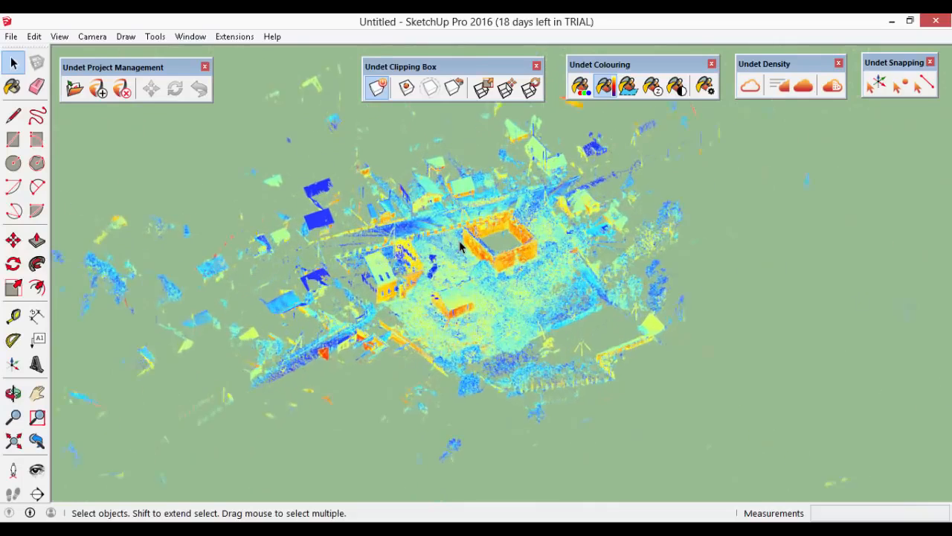
pyautogui.scroll(5, 460, 248)
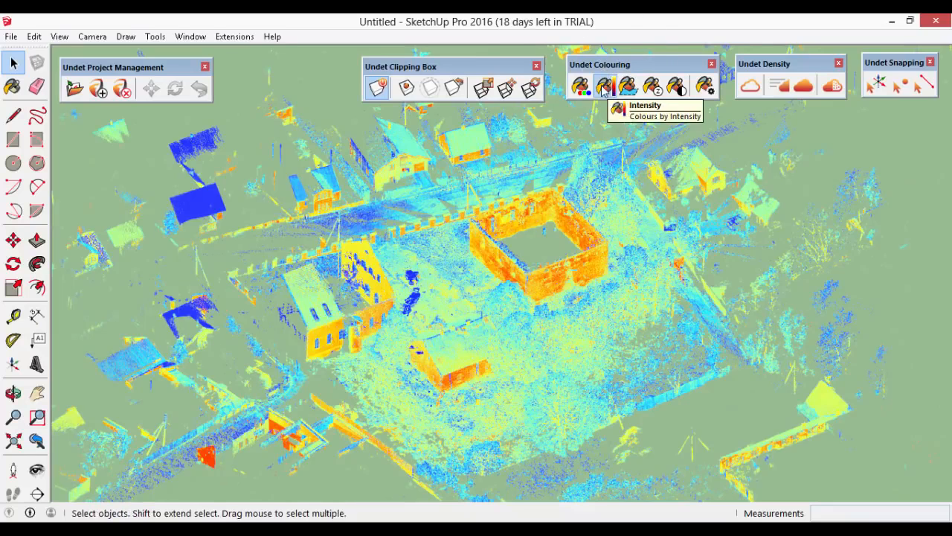
pyautogui.click(582, 87)
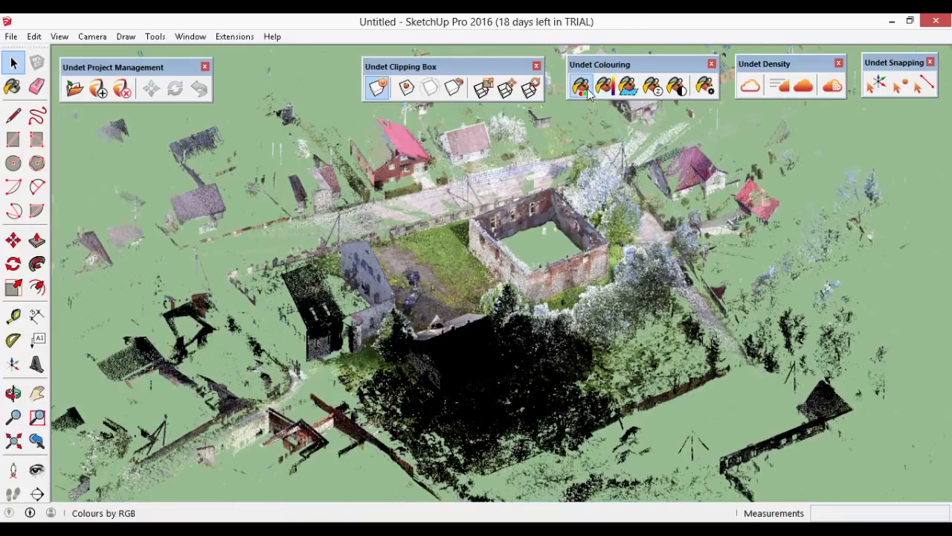
# Step: Examine the RGB-coloured site cloud from several sides, including the square walled building and the courtyard
pyautogui.moveTo(338, 279); pyautogui.dragTo(477, 320, button='middle')
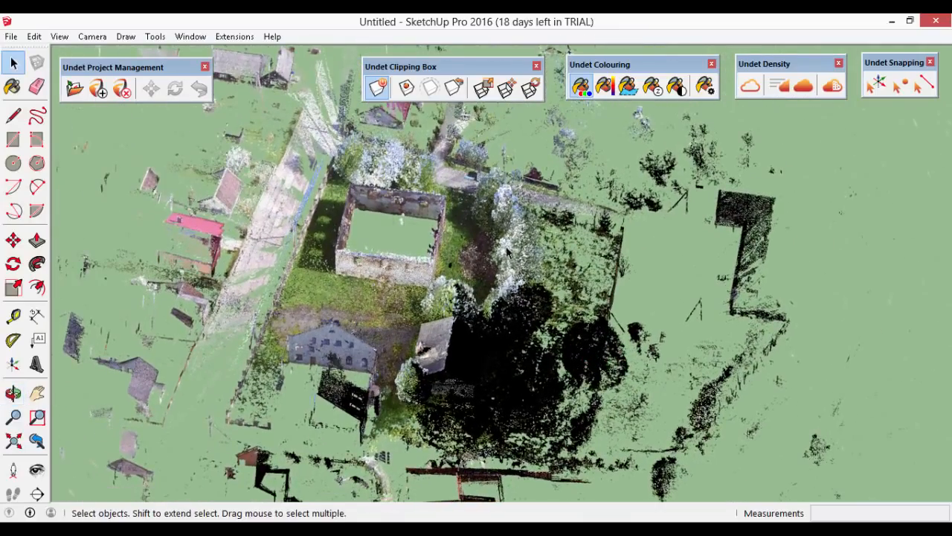
pyautogui.scroll(1, 468, 379)
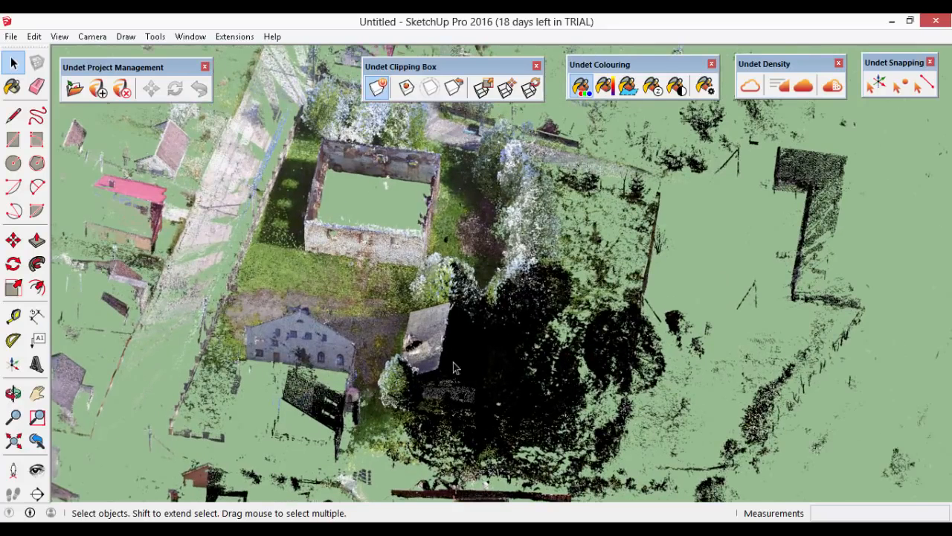
pyautogui.moveTo(429, 381); pyautogui.dragTo(712, 188, button='middle')
pyautogui.scroll(-2, 712, 188)
pyautogui.moveTo(466, 249); pyautogui.dragTo(606, 439, button='middle')
pyautogui.scroll(5, 582, 404)
pyautogui.scroll(1, 581, 404)
pyautogui.scroll(-5, 581, 327)
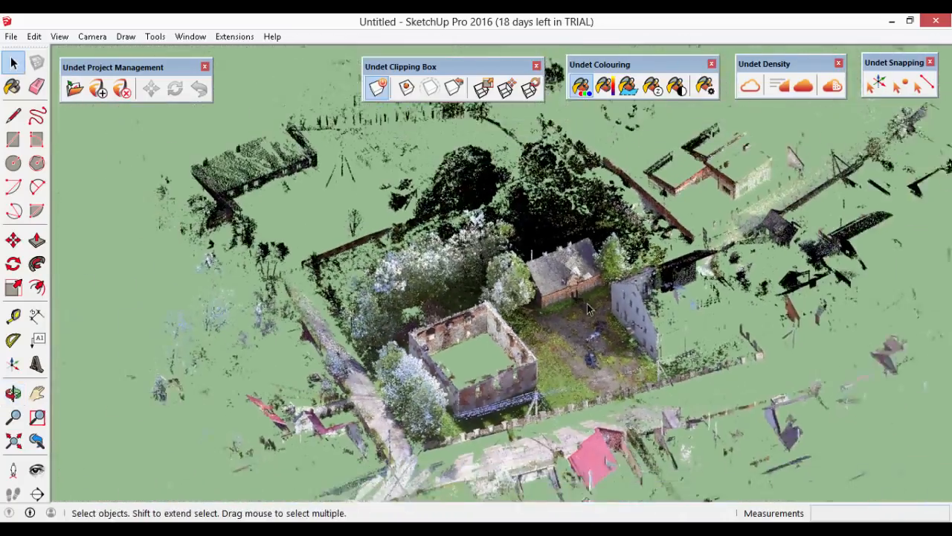
# Step: Colour the site point cloud by height and view it from a slightly different angle
pyautogui.click(652, 86)
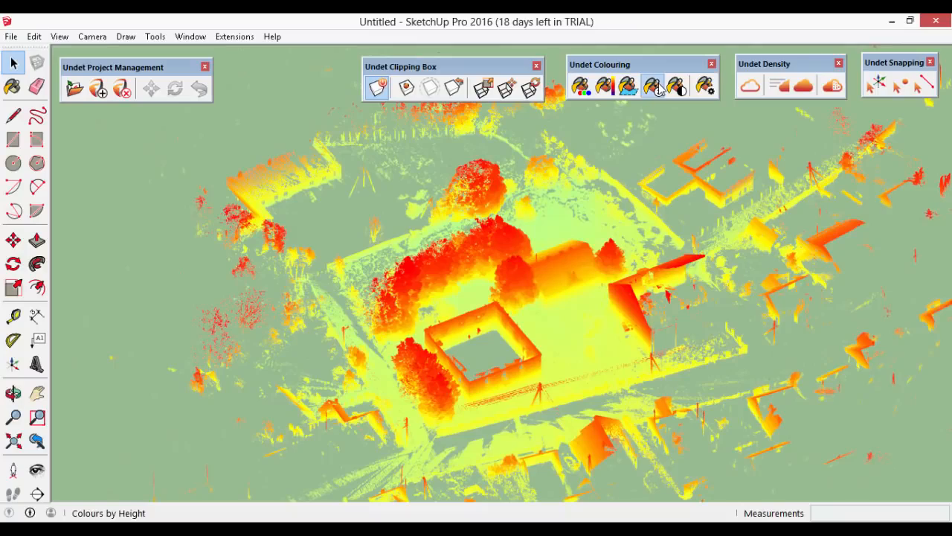
pyautogui.press('o')
pyautogui.moveTo(593, 327); pyautogui.dragTo(706, 124)
pyautogui.press('space')
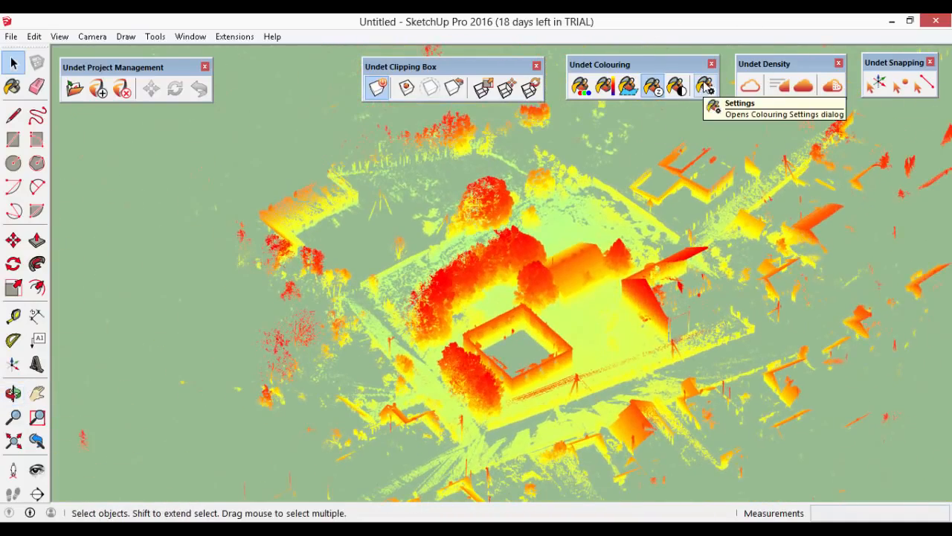
# Step: Set the height colouring's gradient to the red-yellow-green ramp in the Colouring Settings
pyautogui.click(705, 86)
pyautogui.moveTo(100, 198); pyautogui.dragTo(193, 141)
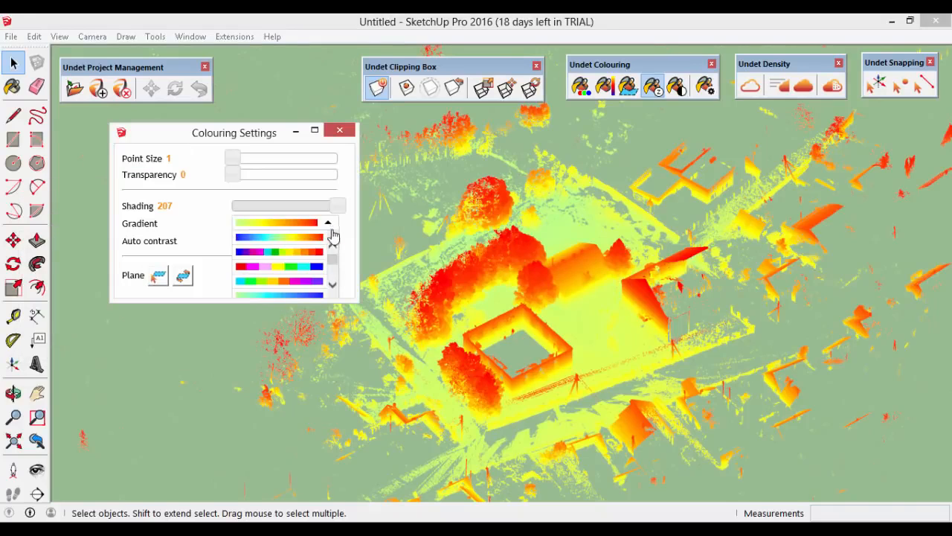
pyautogui.moveTo(333, 260)
pyautogui.mouseDown()
pyautogui.moveTo(337, 283)
pyautogui.moveTo(336, 253)
pyautogui.moveTo(337, 278)
pyautogui.mouseUp()
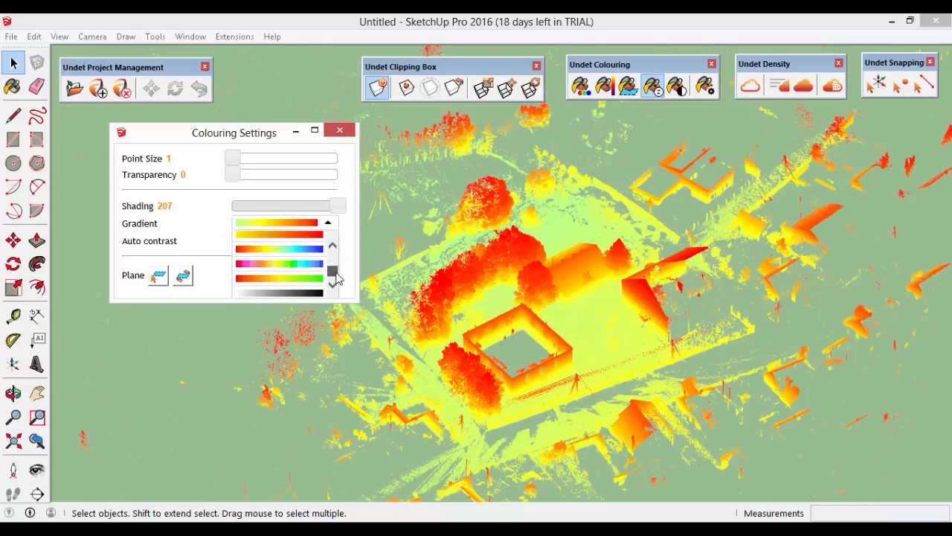
pyautogui.click(308, 280)
pyautogui.click(309, 280)
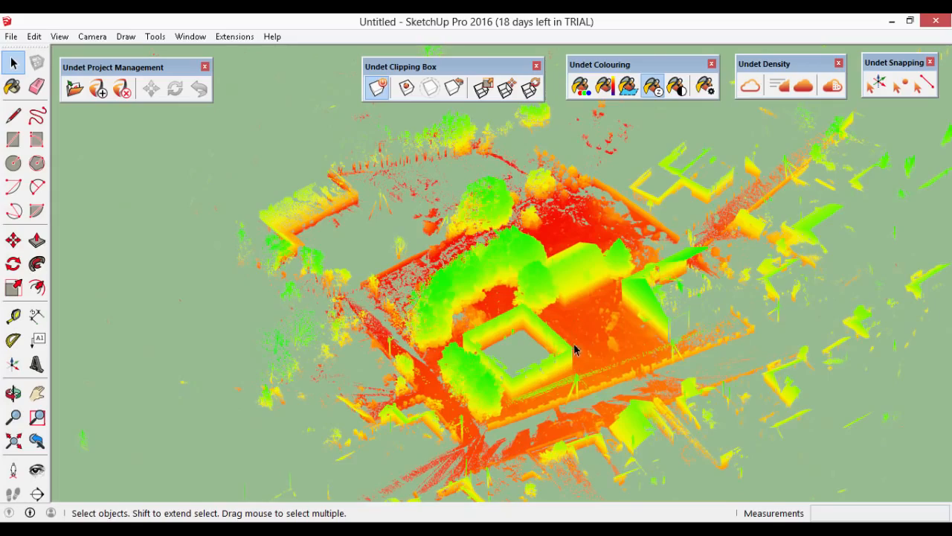
# Step: Colour the site cloud by intensity and set its gradient to the pink-yellow-green-blue ramp
pyautogui.moveTo(575, 350); pyautogui.dragTo(659, 325, button='middle')
pyautogui.press('o')
pyautogui.moveTo(648, 315); pyautogui.dragTo(638, 272)
pyautogui.press('space')
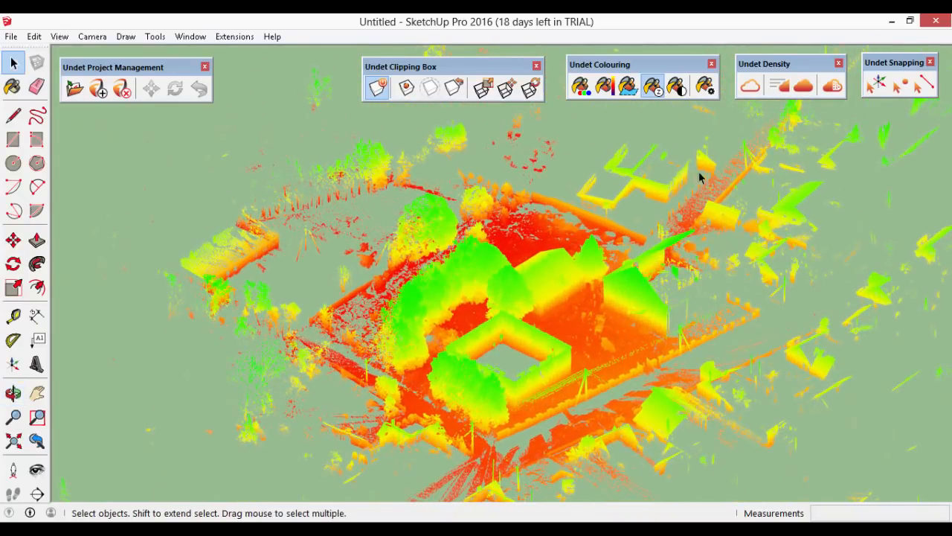
pyautogui.click(605, 89)
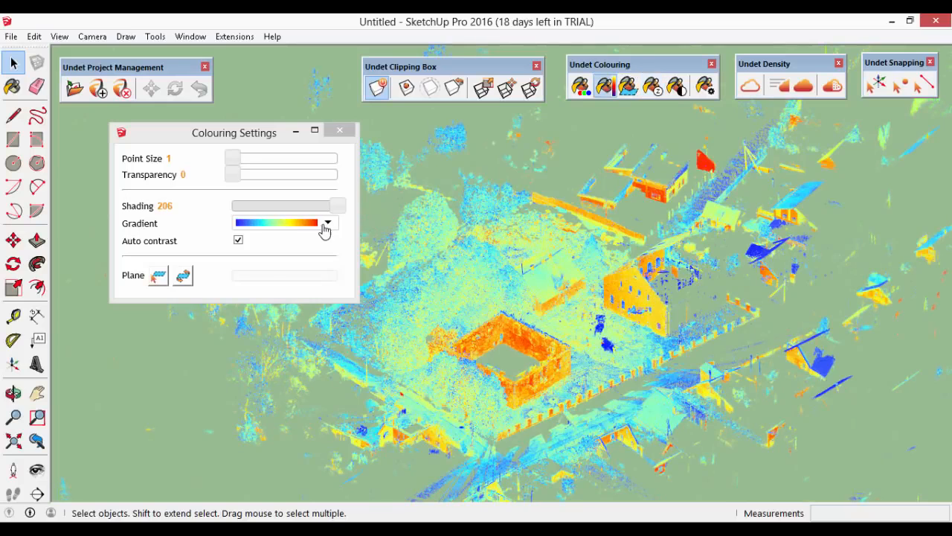
pyautogui.click(326, 227)
pyautogui.moveTo(332, 262); pyautogui.dragTo(339, 271)
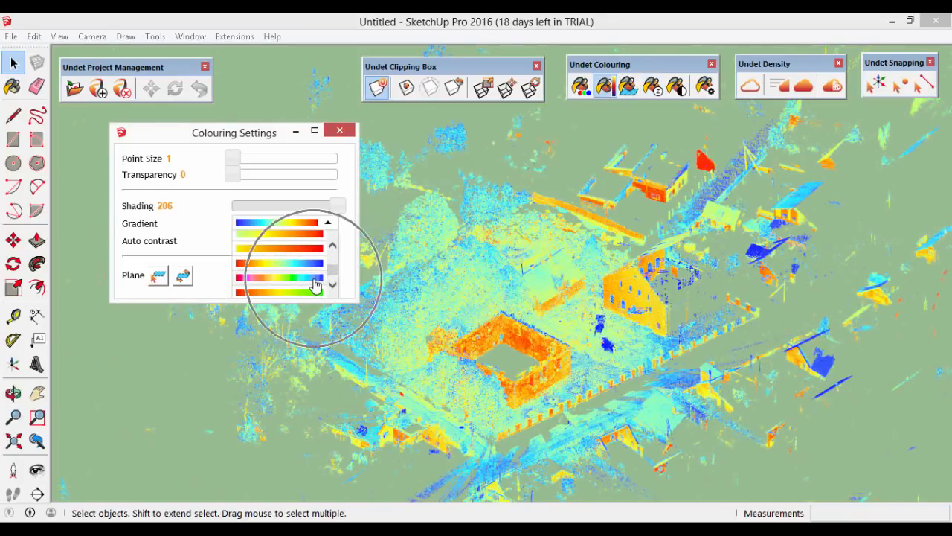
pyautogui.click(316, 280)
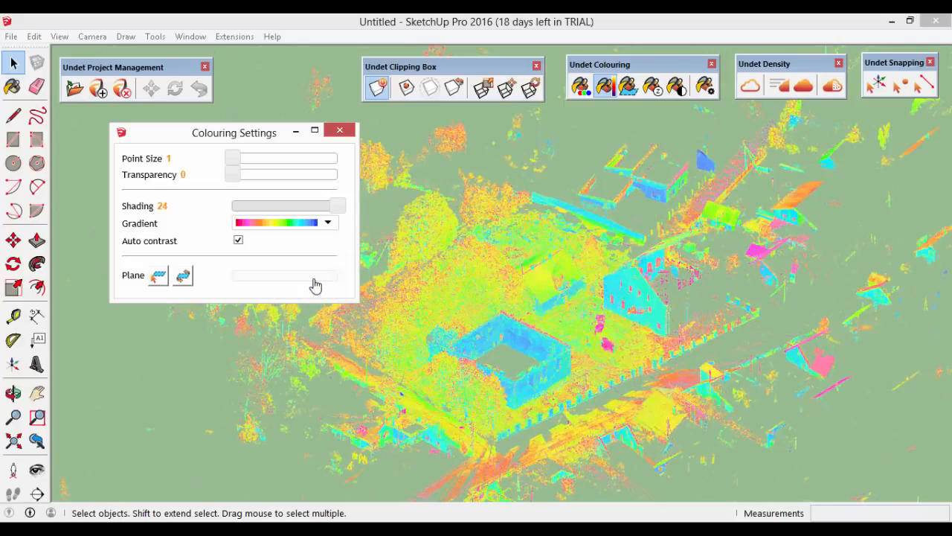
pyautogui.moveTo(707, 285); pyautogui.dragTo(619, 277, button='middle')
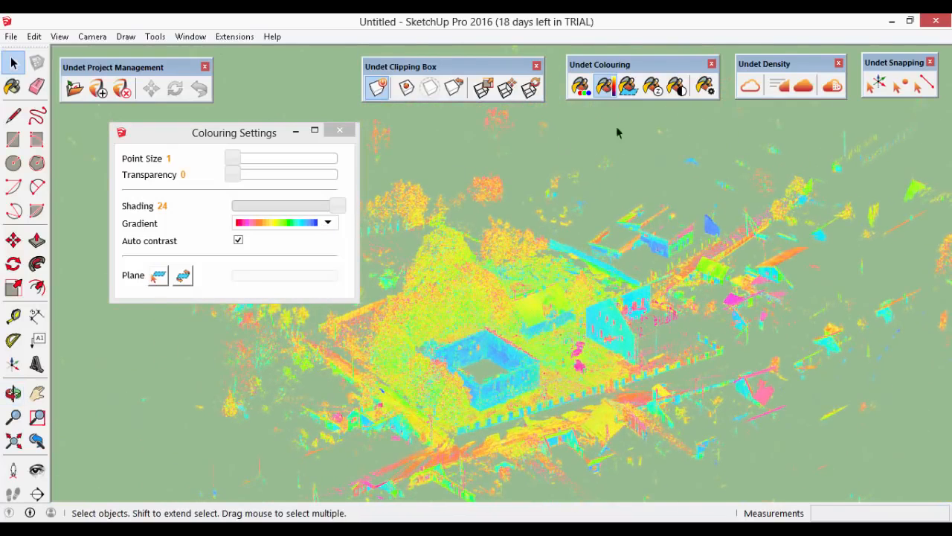
# Step: Colour the site cloud solid black, show it in Top view and set transparency to 89, inspecting the small building's floor plan
pyautogui.click(677, 87)
pyautogui.click(92, 37)
pyautogui.moveTo(174, 85)
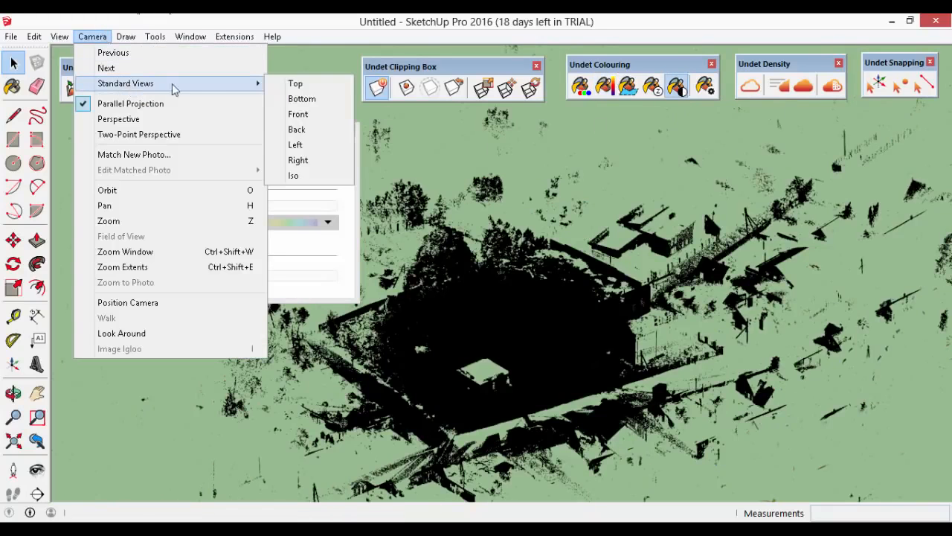
pyautogui.click(295, 83)
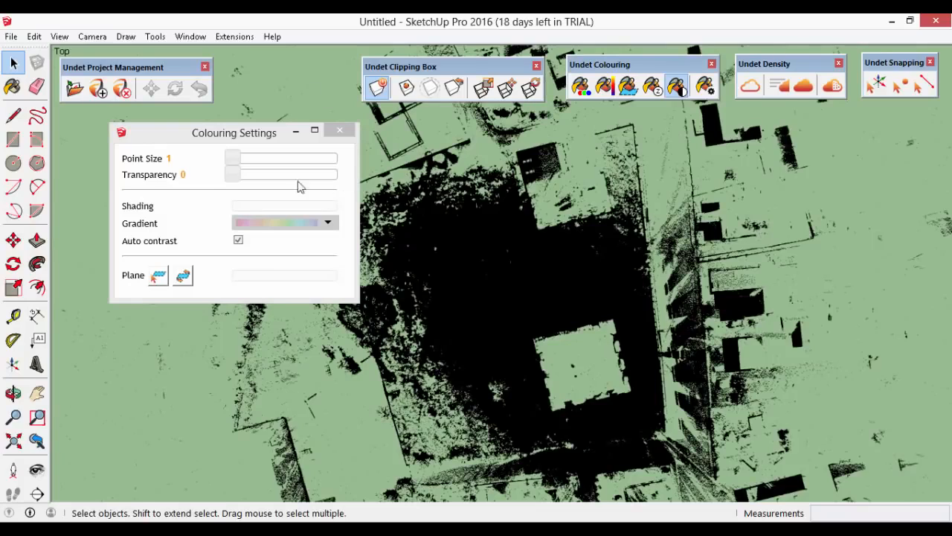
pyautogui.moveTo(229, 178); pyautogui.dragTo(326, 185)
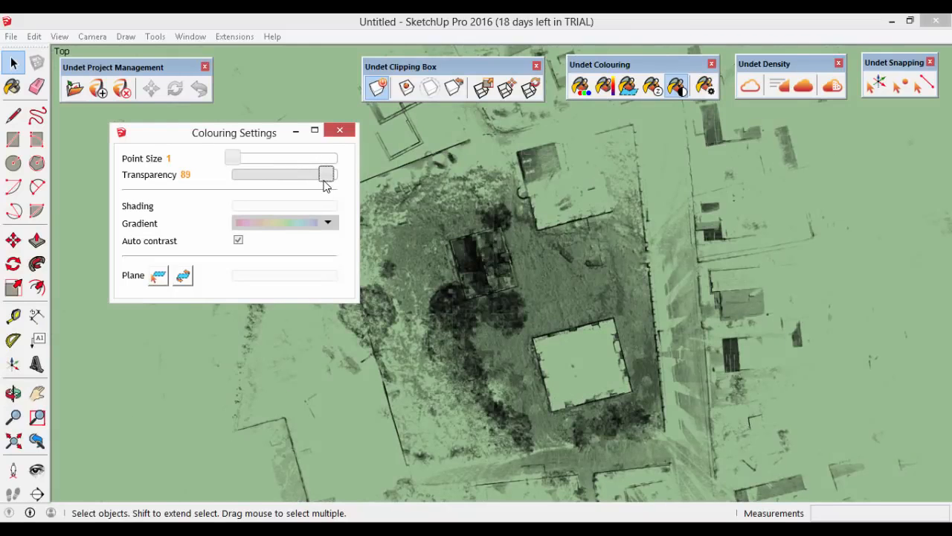
pyautogui.scroll(5, 439, 255)
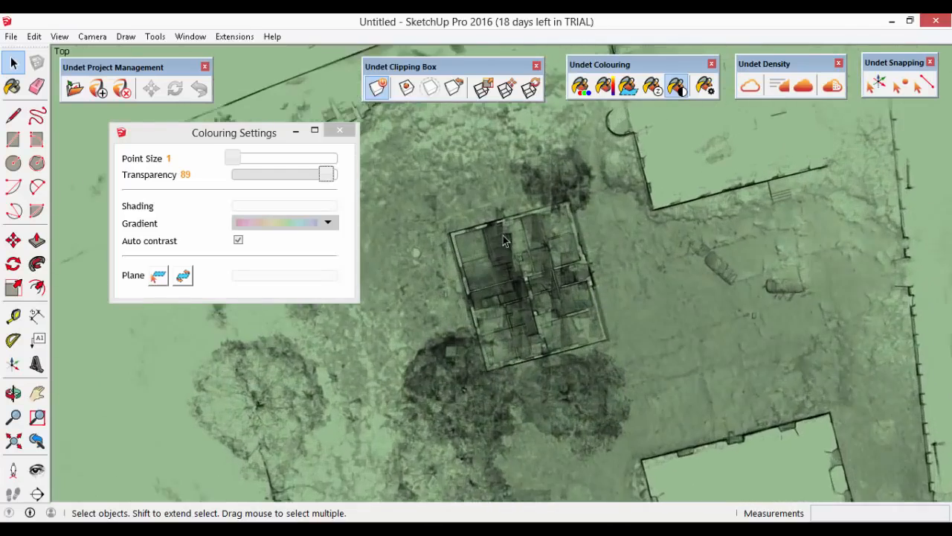
pyautogui.scroll(3, 504, 237)
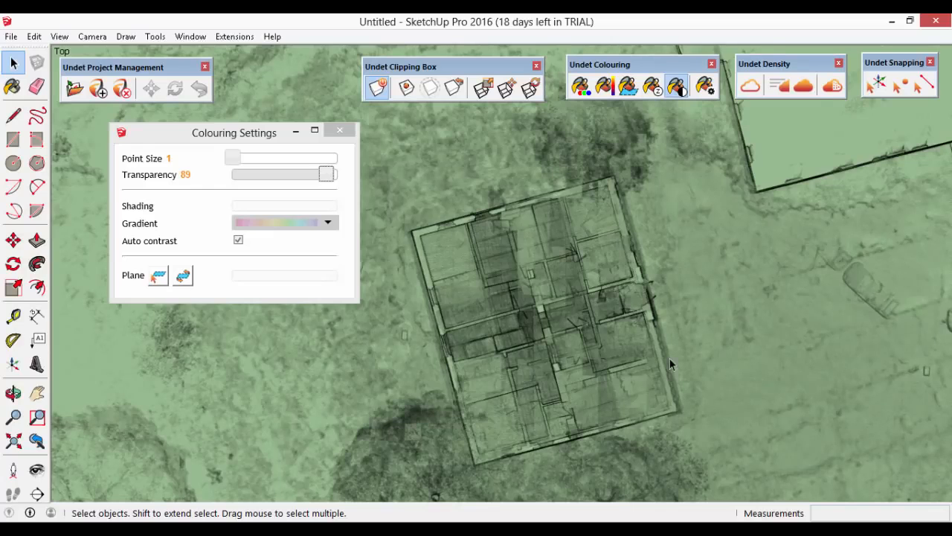
pyautogui.scroll(1, 593, 275)
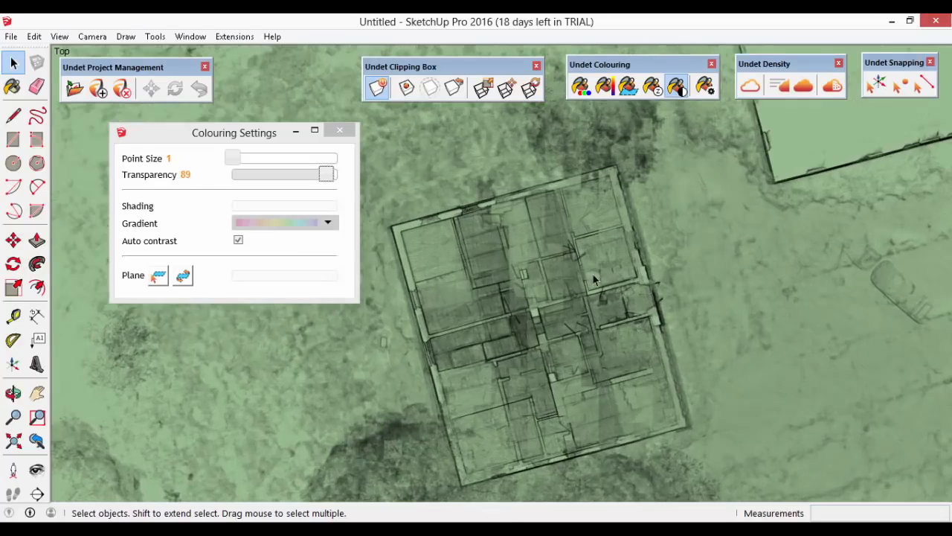
pyautogui.scroll(-1, 451, 138)
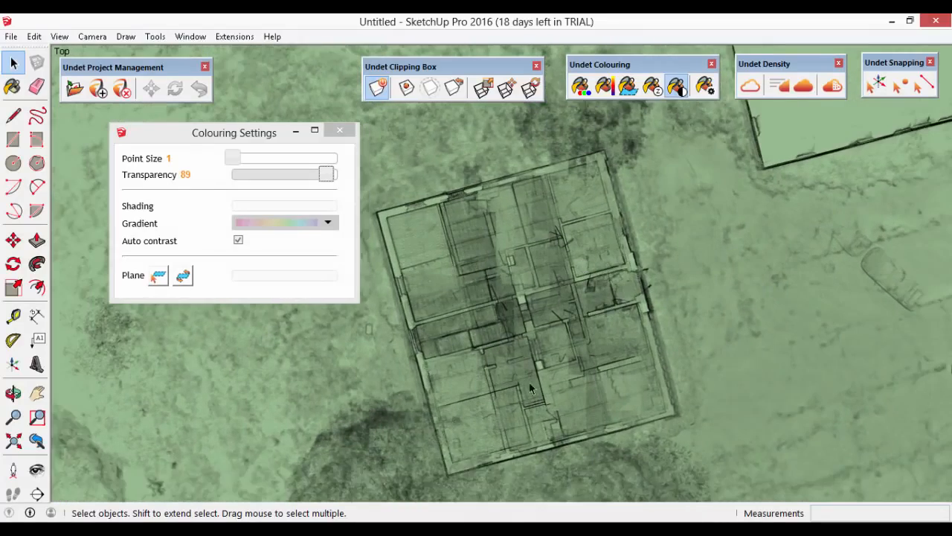
pyautogui.scroll(-6, 471, 194)
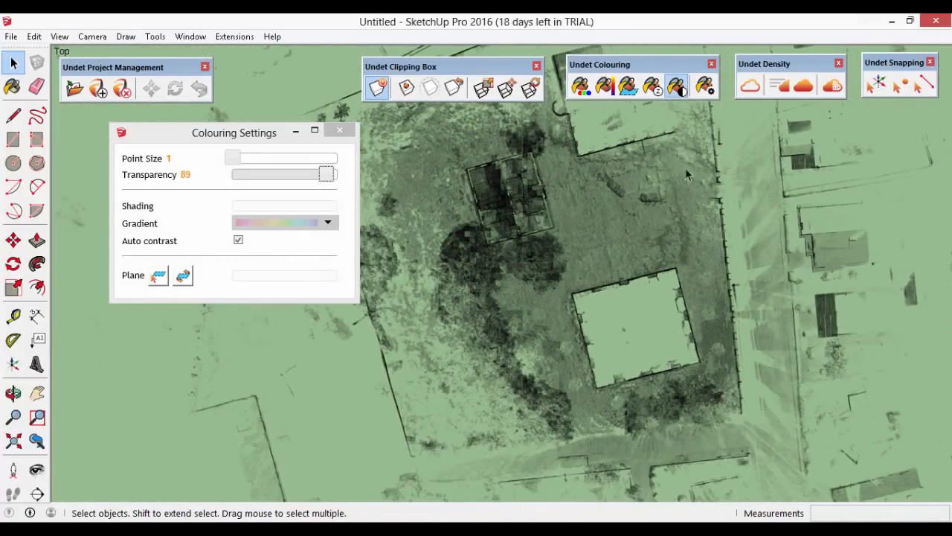
# Step: Colour the cloud by RGB, view the site obliquely and set the transparency to 0
pyautogui.click(580, 85)
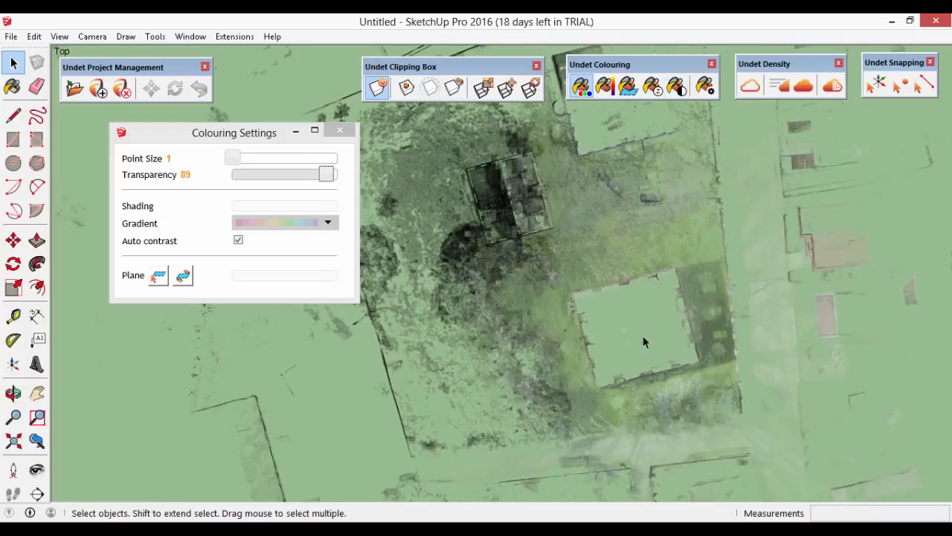
pyautogui.moveTo(676, 372); pyautogui.dragTo(439, 226, button='middle')
pyautogui.scroll(5, 577, 392)
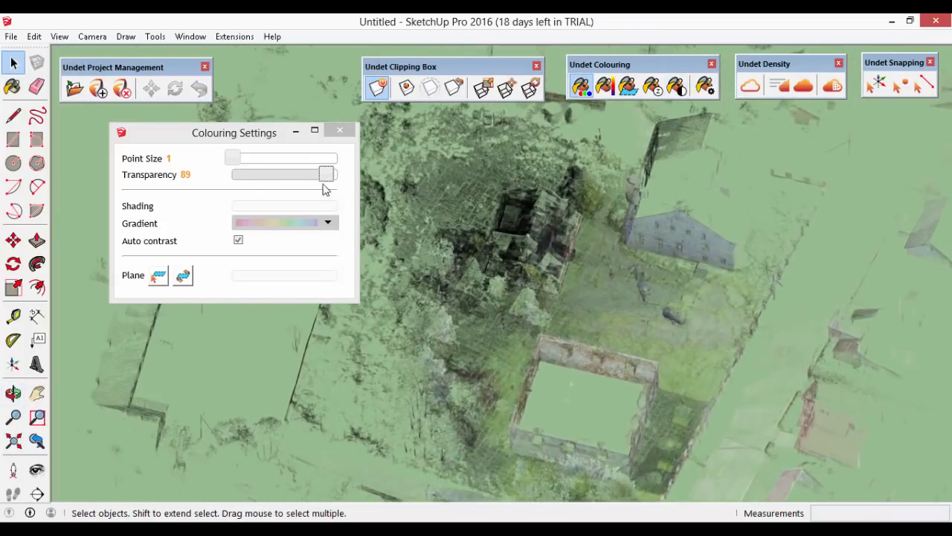
pyautogui.moveTo(325, 175); pyautogui.dragTo(163, 172)
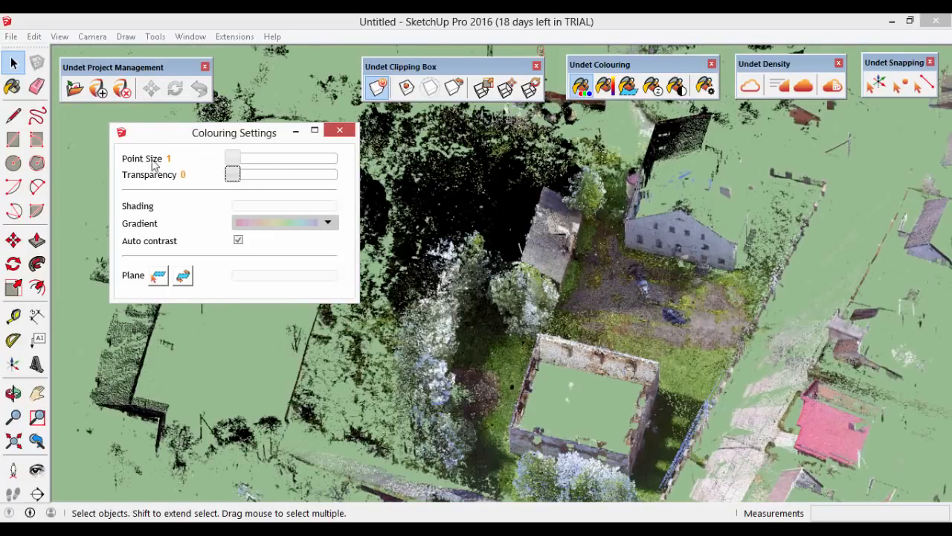
# Step: Try a point size of 3 on the cloud, restore the point size to 1 and close the Colouring Settings
pyautogui.click(233, 159)
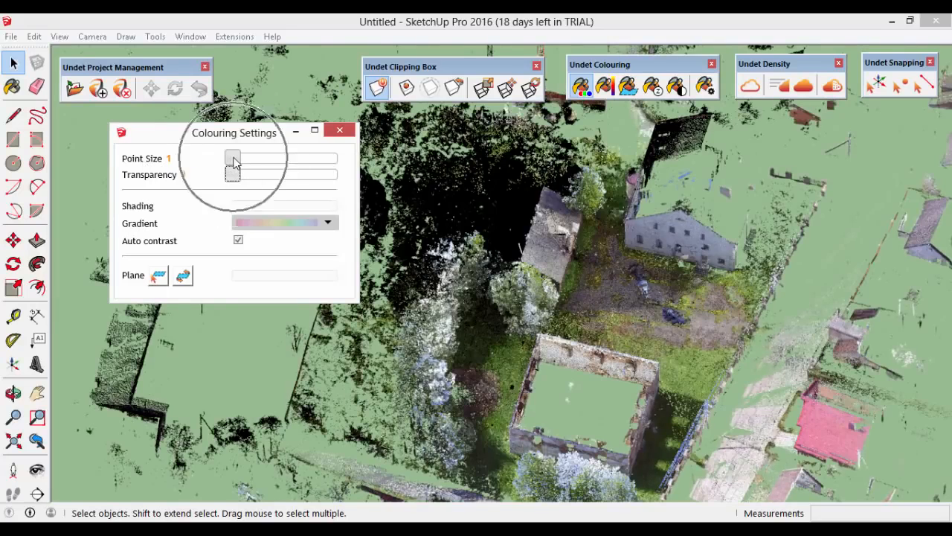
pyautogui.moveTo(234, 163); pyautogui.dragTo(244, 162)
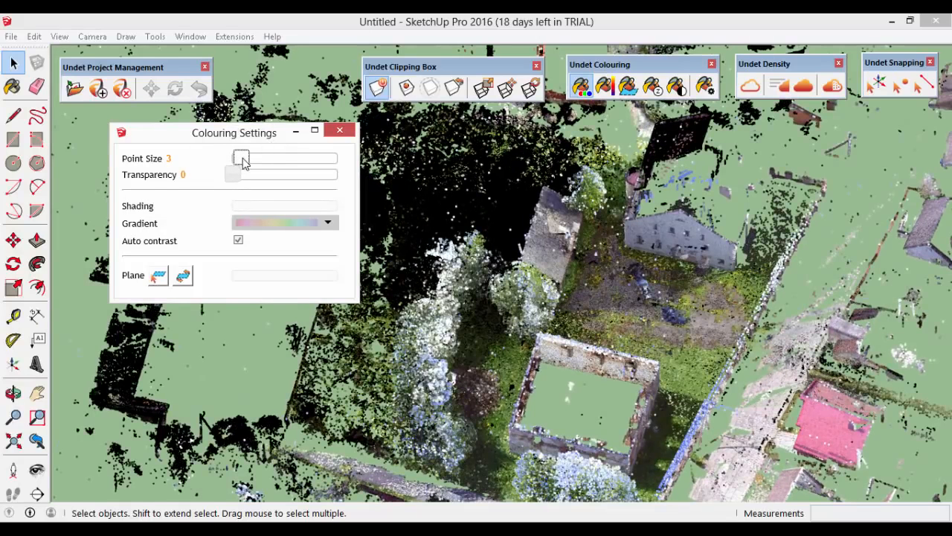
pyautogui.scroll(8, 676, 242)
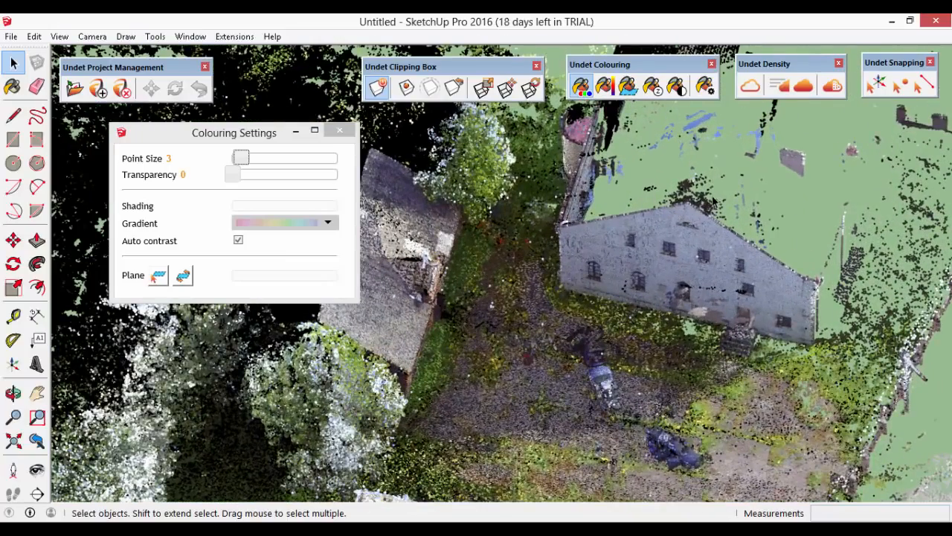
pyautogui.scroll(3, 712, 201)
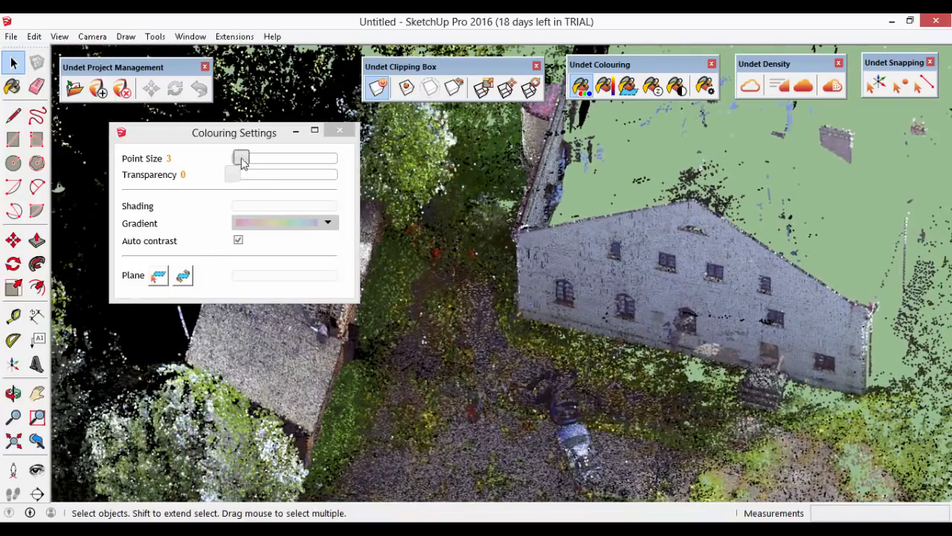
pyautogui.moveTo(242, 162); pyautogui.dragTo(230, 157)
pyautogui.click(340, 131)
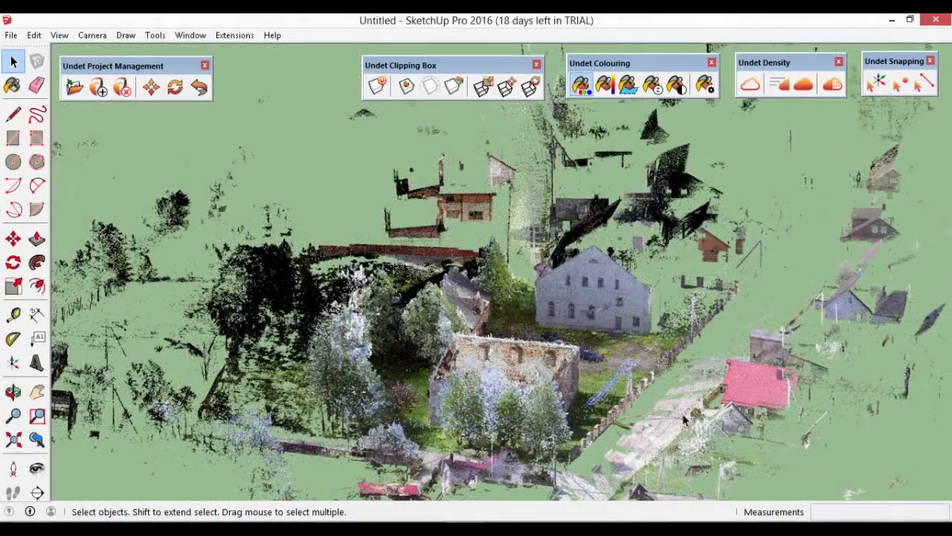
# Step: Snap guide points to the cloud at the apex and the right eaves corner of the grey building's gable wall
pyautogui.scroll(2, 688, 414)
pyautogui.click(898, 80)
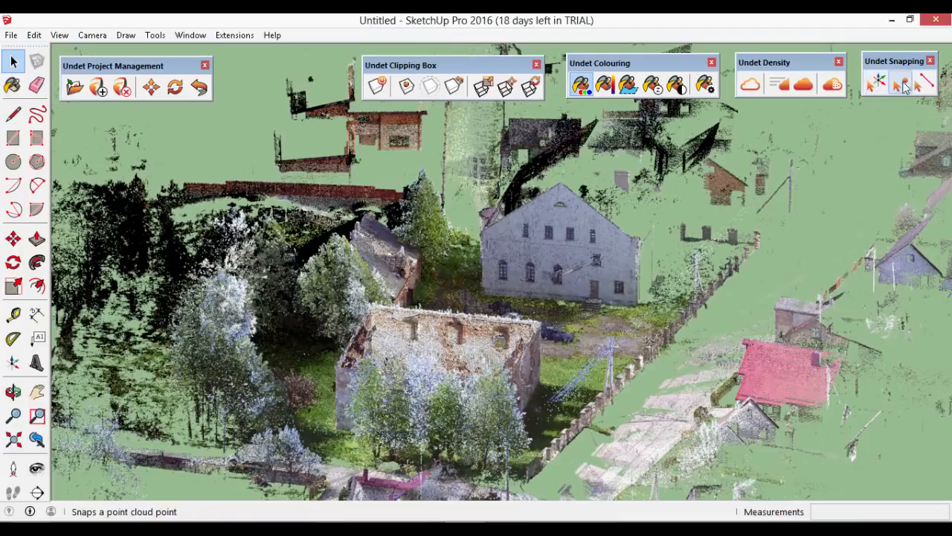
pyautogui.click(900, 83)
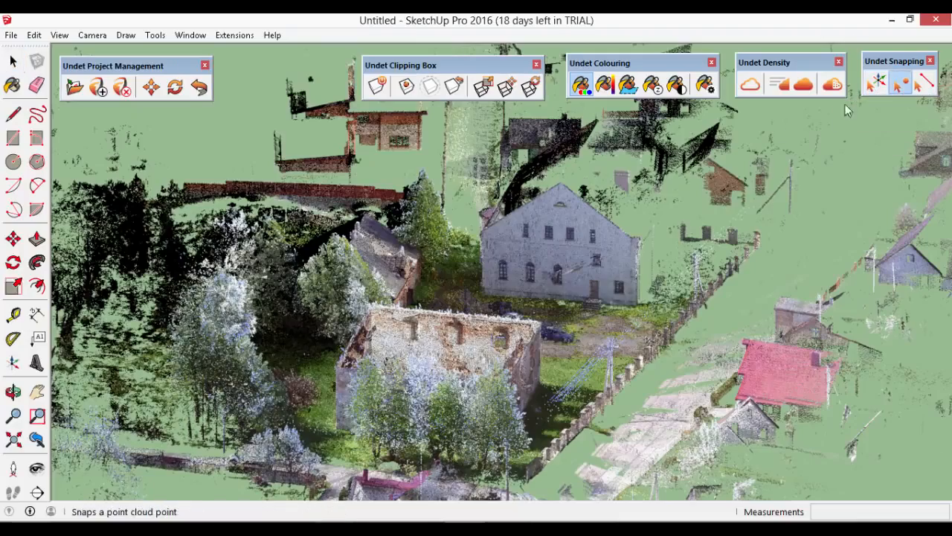
pyautogui.scroll(2, 521, 207)
pyautogui.moveTo(533, 294); pyautogui.dragTo(551, 175, button='middle')
pyautogui.scroll(4, 552, 176)
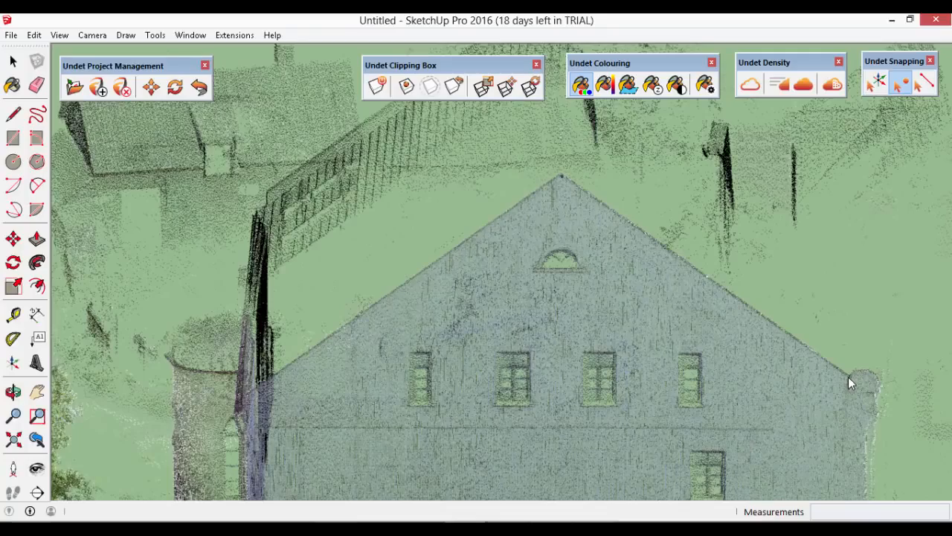
pyautogui.scroll(4, 854, 388)
pyautogui.moveTo(852, 381); pyautogui.dragTo(618, 403, button='middle')
pyautogui.scroll(-3, 623, 405)
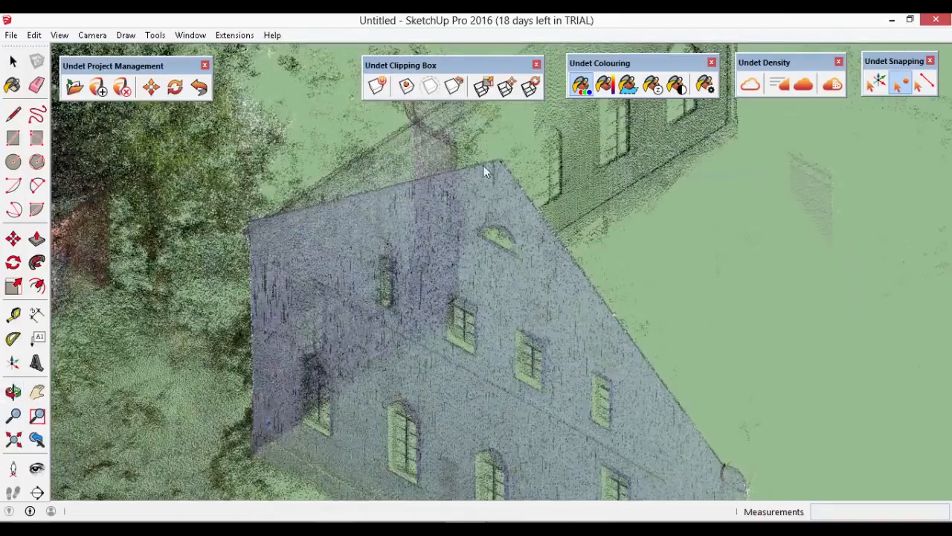
pyautogui.scroll(5, 491, 172)
pyautogui.click(504, 161)
pyautogui.scroll(-6, 744, 172)
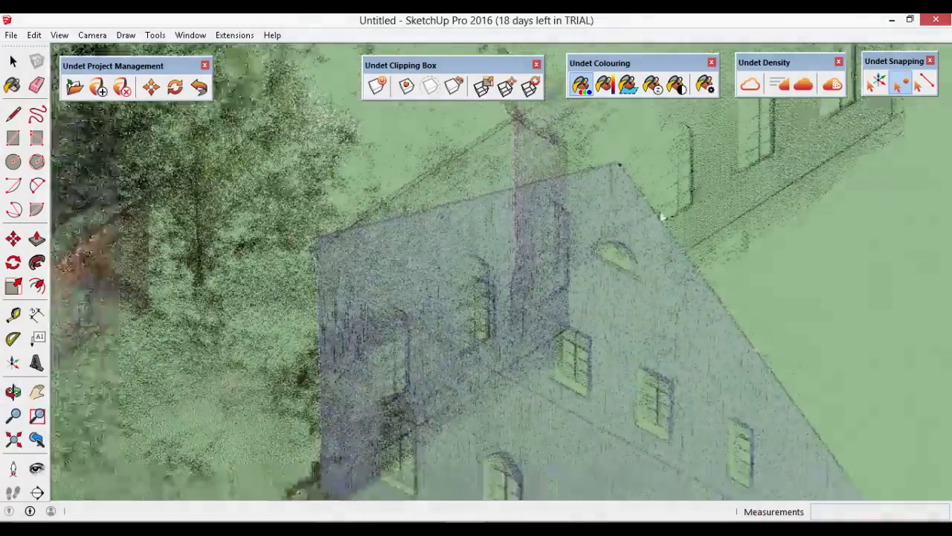
pyautogui.moveTo(445, 279); pyautogui.dragTo(744, 223, button='middle')
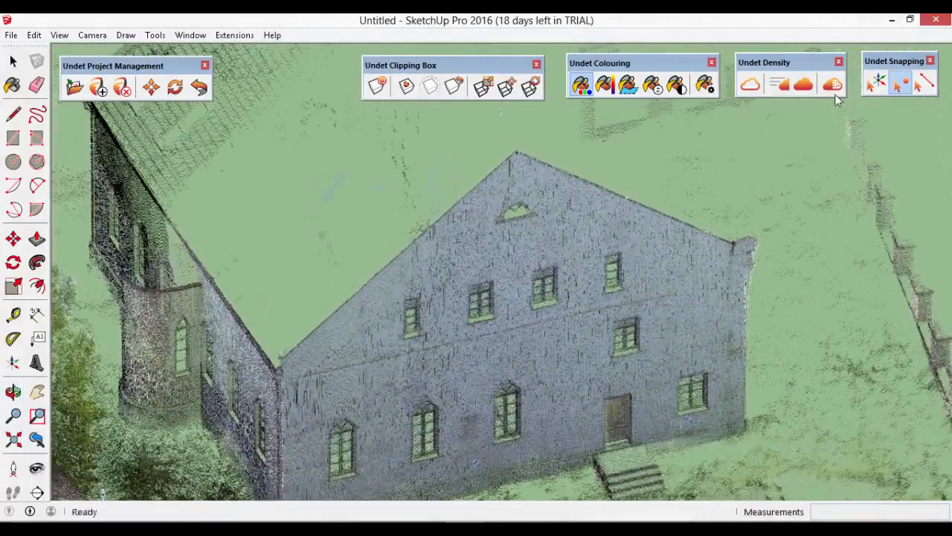
# Step: Snap a line to the cloud along the left sloping roof edge of the gable wall
pyautogui.click(924, 85)
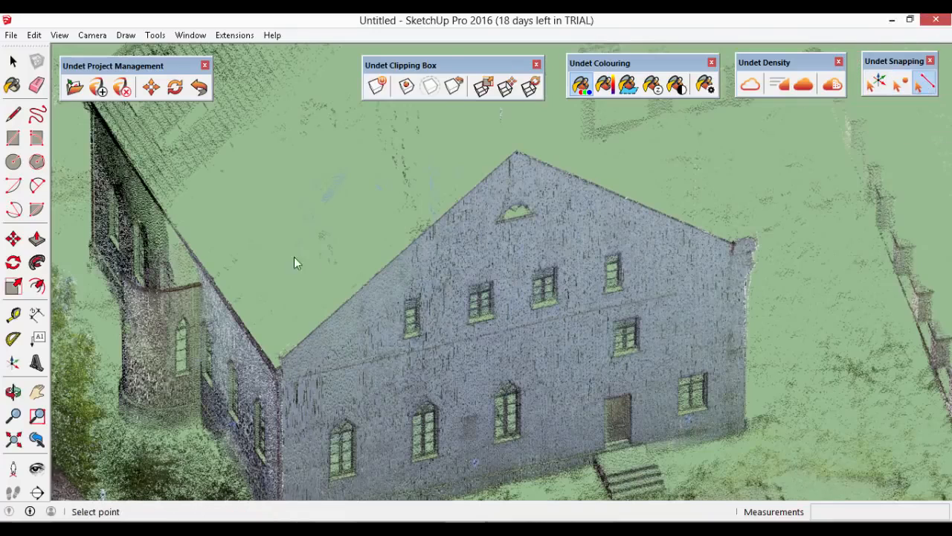
pyautogui.scroll(5, 373, 311)
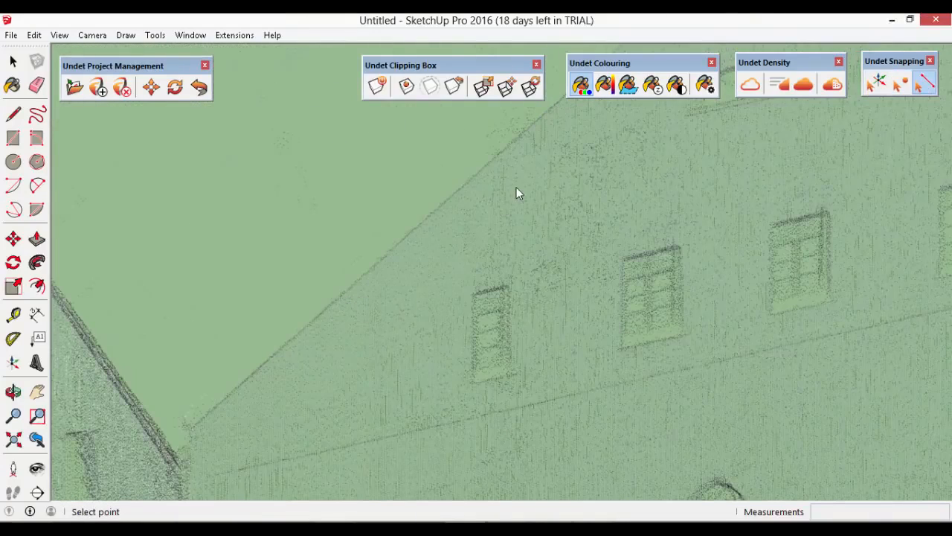
pyautogui.click(520, 137)
pyautogui.click(13, 62)
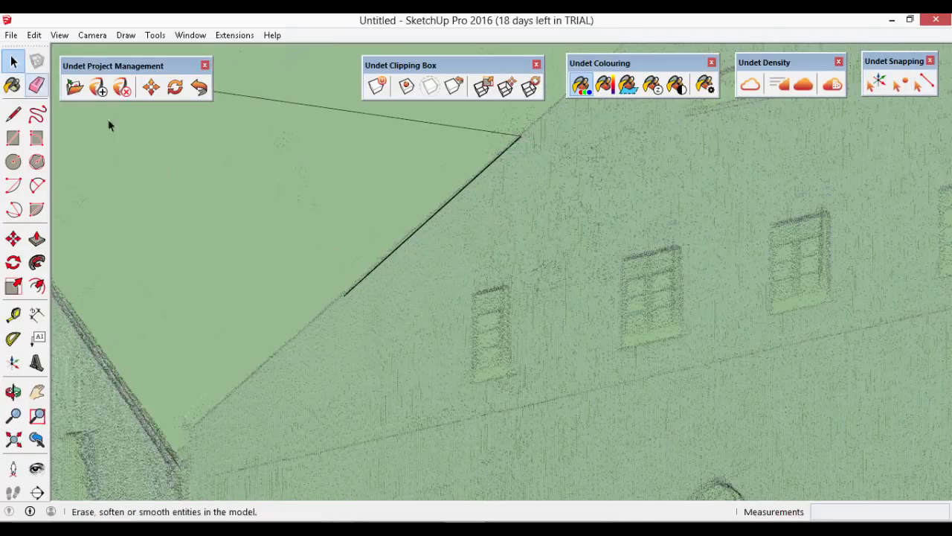
# Step: Align the axes to the gable wall: origin between the two middle upper windows, red axis towards the apex, green towards the right eaves corner
pyautogui.moveTo(327, 216); pyautogui.dragTo(208, 245, button='middle')
pyautogui.scroll(-5, 383, 218)
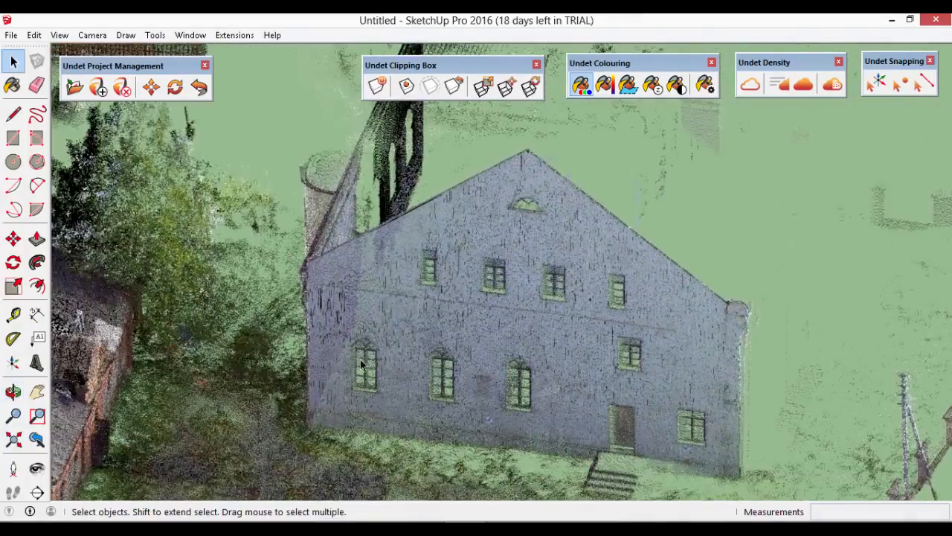
pyautogui.moveTo(441, 342)
pyautogui.mouseDown(button='middle')
pyautogui.moveTo(442, 328)
pyautogui.moveTo(427, 323)
pyautogui.moveTo(426, 331)
pyautogui.mouseUp(button='middle')
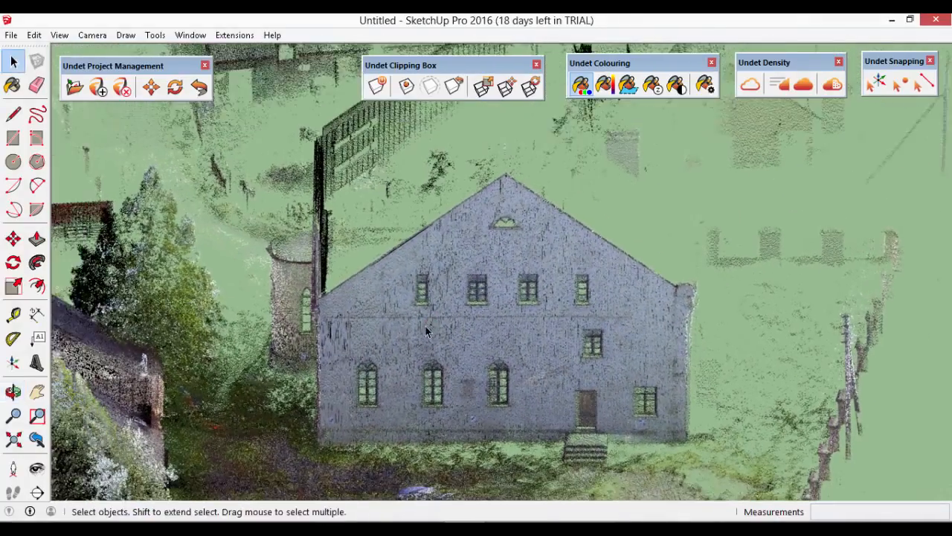
pyautogui.click(880, 84)
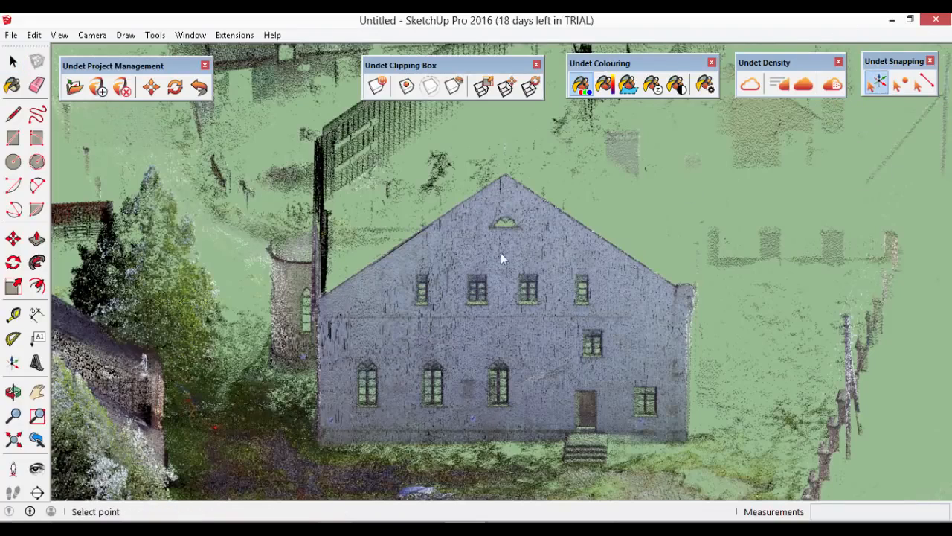
pyautogui.scroll(5, 497, 279)
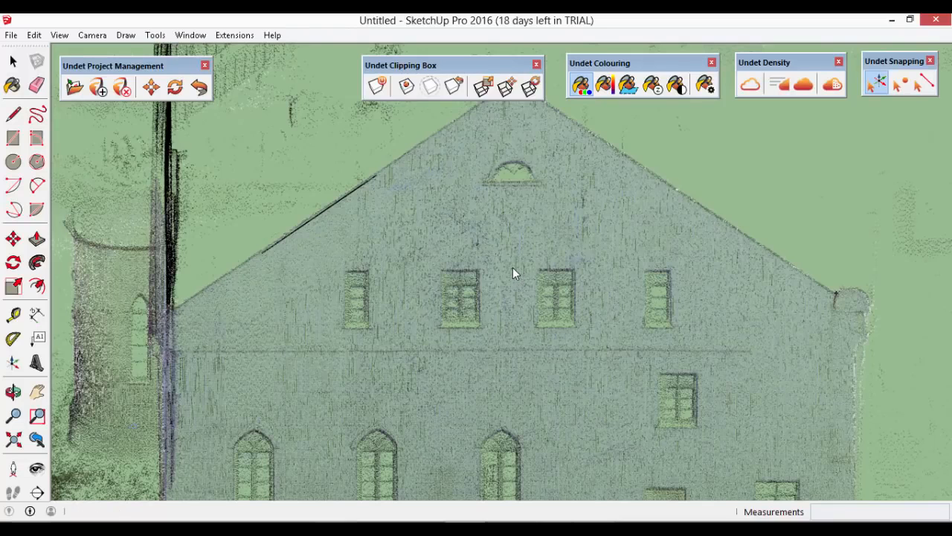
pyautogui.click(513, 267)
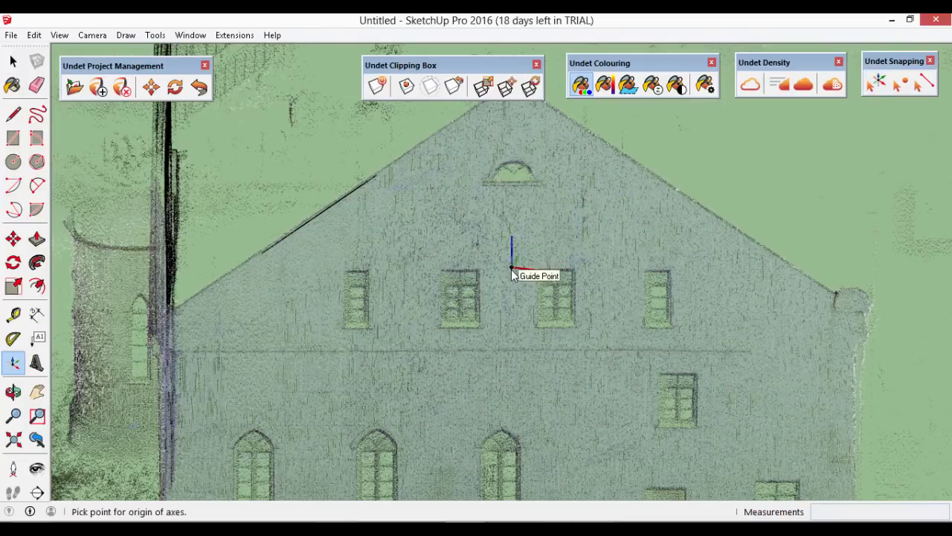
pyautogui.click(512, 267)
pyautogui.scroll(-3, 513, 355)
pyautogui.click(513, 186)
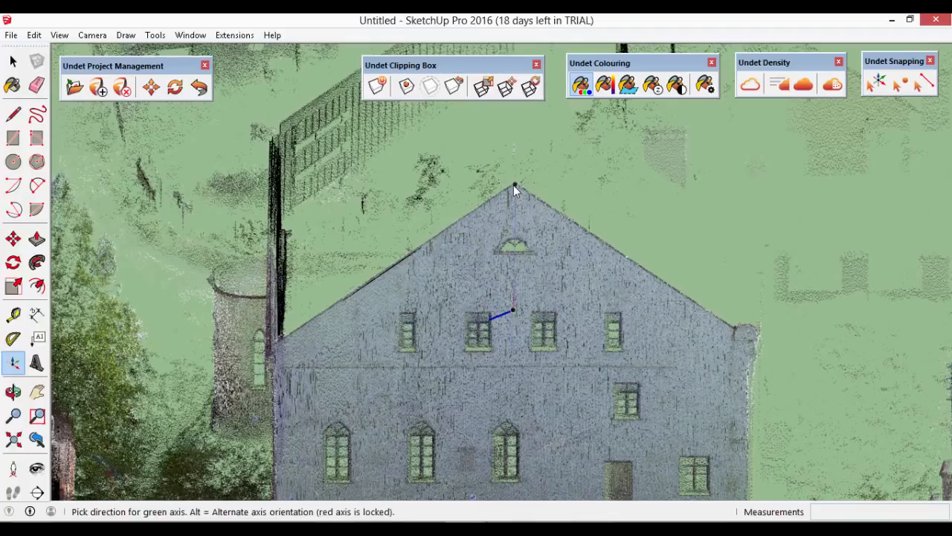
pyautogui.click(727, 335)
pyautogui.moveTo(727, 374)
pyautogui.mouseDown(button='middle')
pyautogui.moveTo(313, 202)
pyautogui.moveTo(395, 265)
pyautogui.moveTo(717, 377)
pyautogui.moveTo(728, 391)
pyautogui.mouseUp(button='middle')
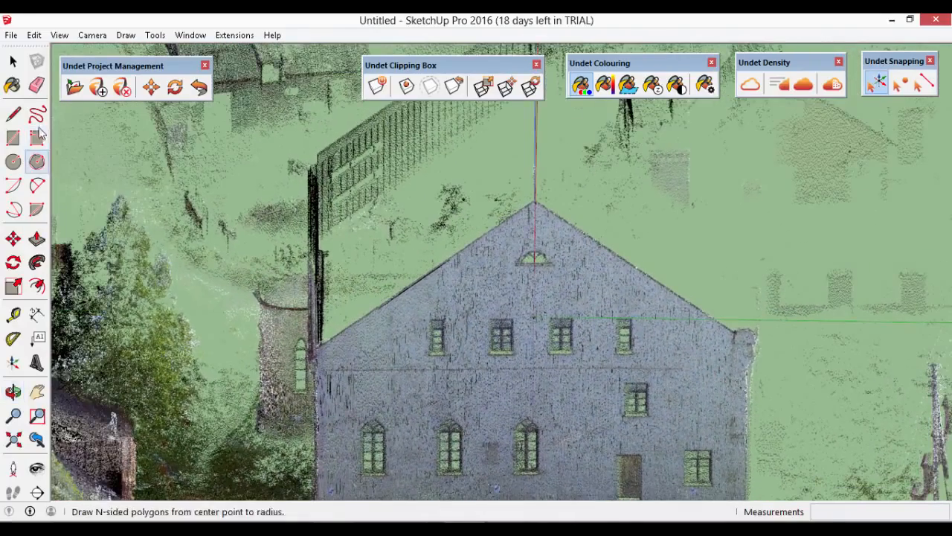
# Step: Draw the closed outline of the upper gable wall with lines: both roof slopes, right eaves edge, and a lower edge about 17.96 m long
pyautogui.click(13, 113)
pyautogui.scroll(2, 325, 359)
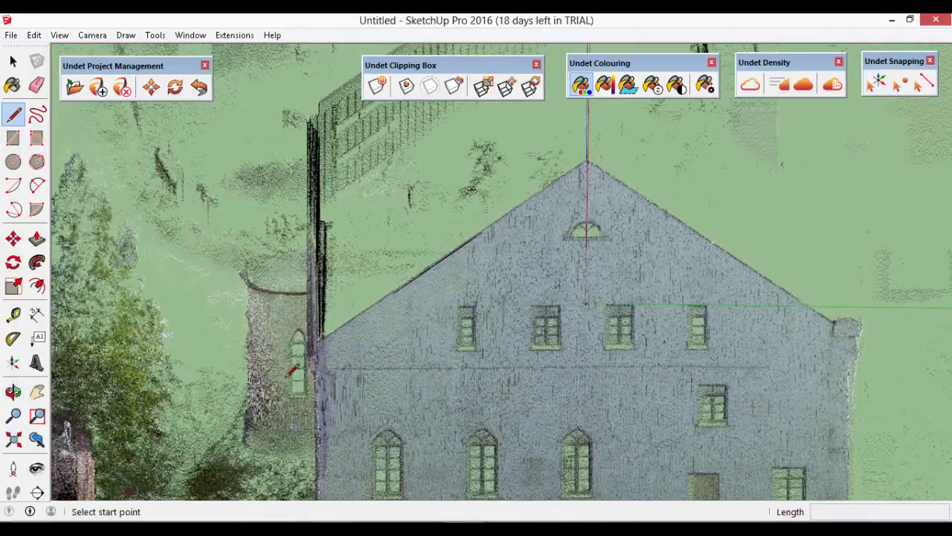
pyautogui.moveTo(293, 369); pyautogui.dragTo(334, 382, button='middle')
pyautogui.click(330, 380)
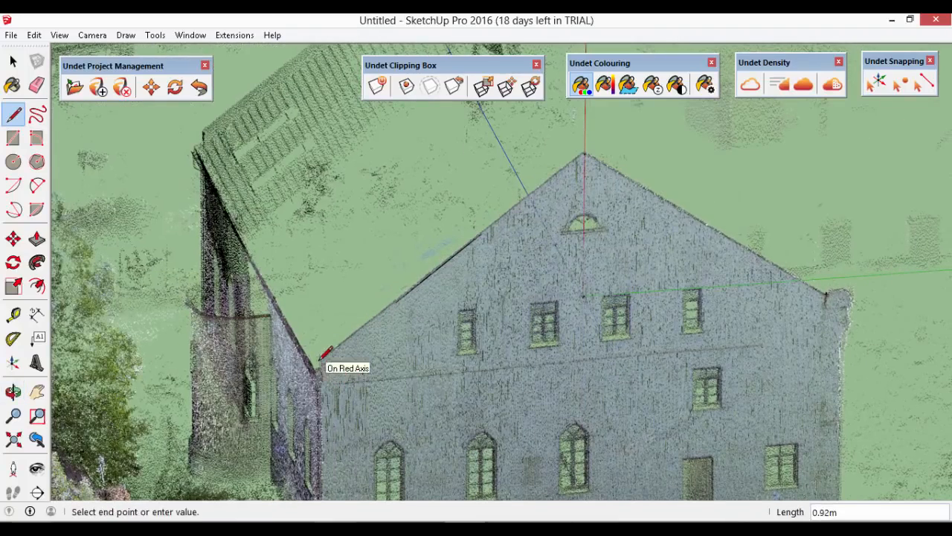
pyautogui.click(584, 154)
pyautogui.click(826, 294)
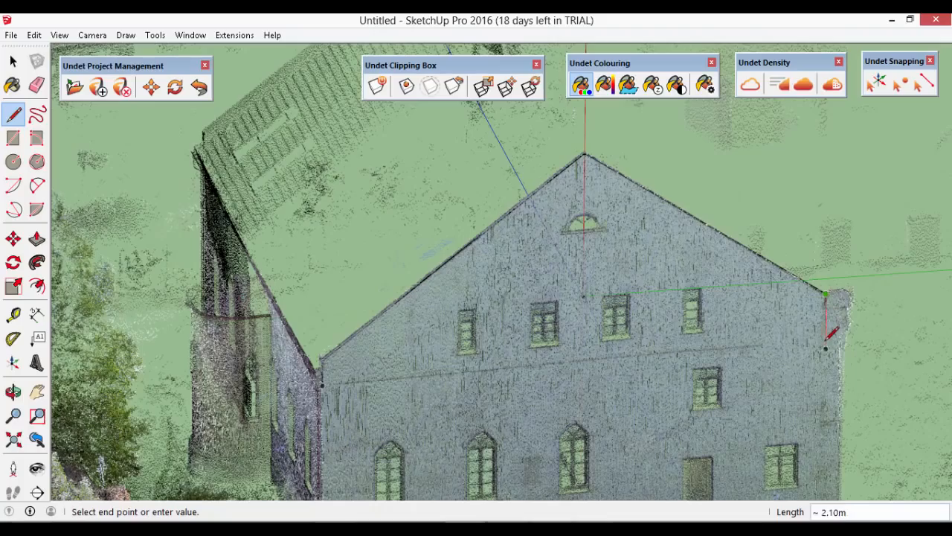
pyautogui.click(826, 348)
pyautogui.click(325, 383)
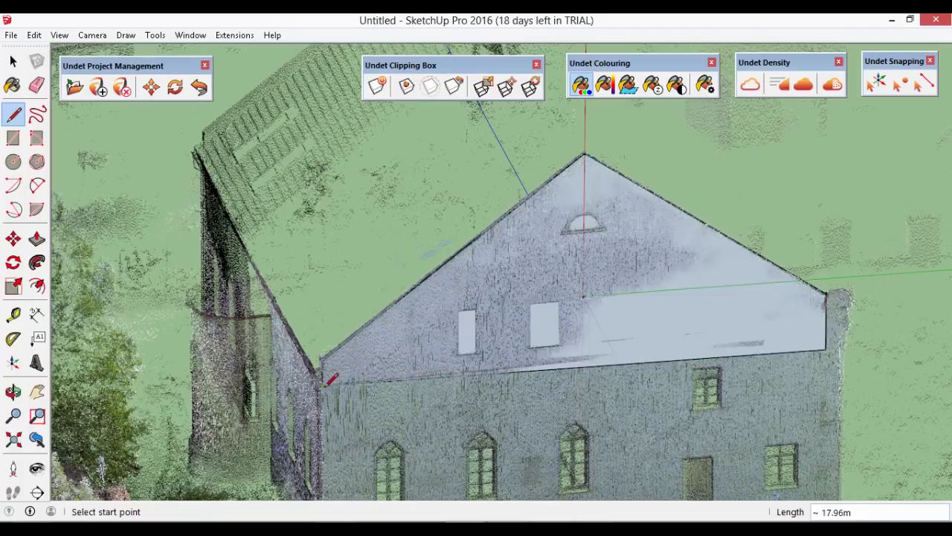
# Step: Extrude the gable face backwards along the length of the building to form the roof volume
pyautogui.moveTo(711, 436)
pyautogui.mouseDown(button='middle')
pyautogui.moveTo(440, 304)
pyautogui.moveTo(406, 415)
pyautogui.moveTo(457, 439)
pyautogui.moveTo(535, 379)
pyautogui.moveTo(601, 358)
pyautogui.moveTo(315, 351)
pyautogui.moveTo(186, 372)
pyautogui.moveTo(245, 364)
pyautogui.mouseUp(button='middle')
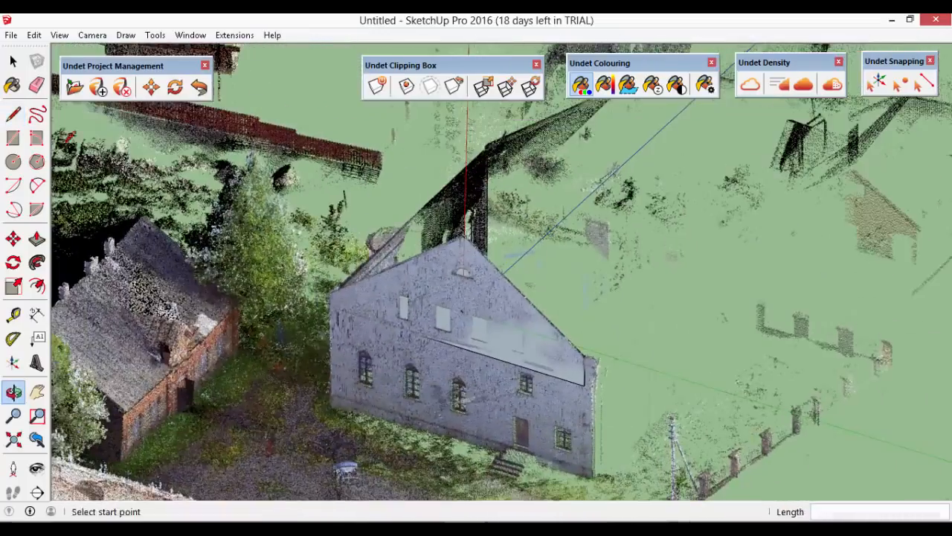
pyautogui.click(37, 238)
pyautogui.scroll(3, 446, 327)
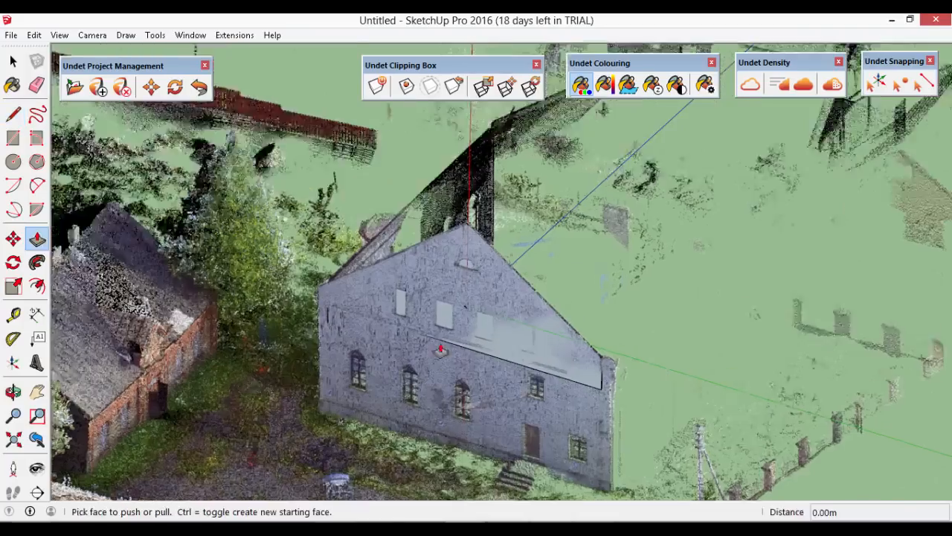
pyautogui.click(450, 309)
pyautogui.moveTo(744, 341); pyautogui.dragTo(494, 201, button='middle')
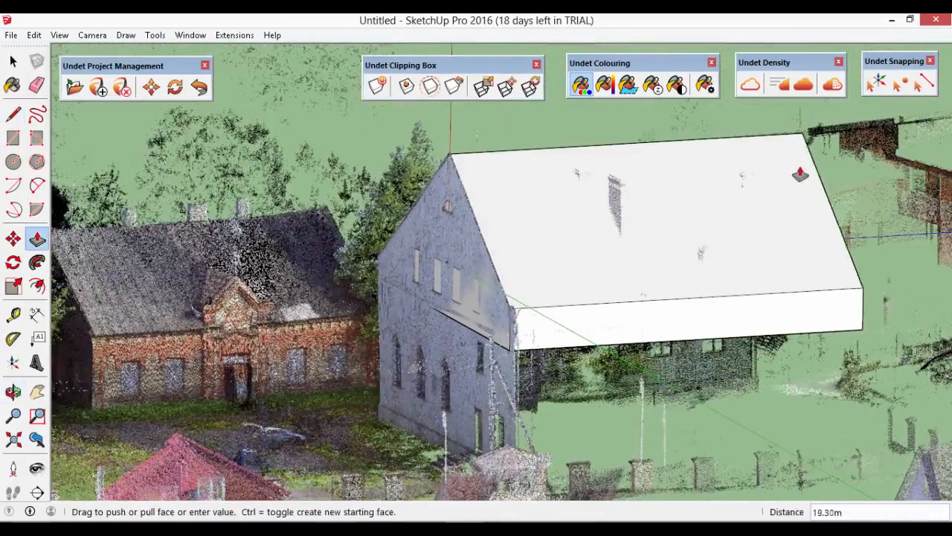
pyautogui.click(801, 175)
# Step: Select the whole extruded roof volume and clip the point cloud to the selection
pyautogui.click(13, 61)
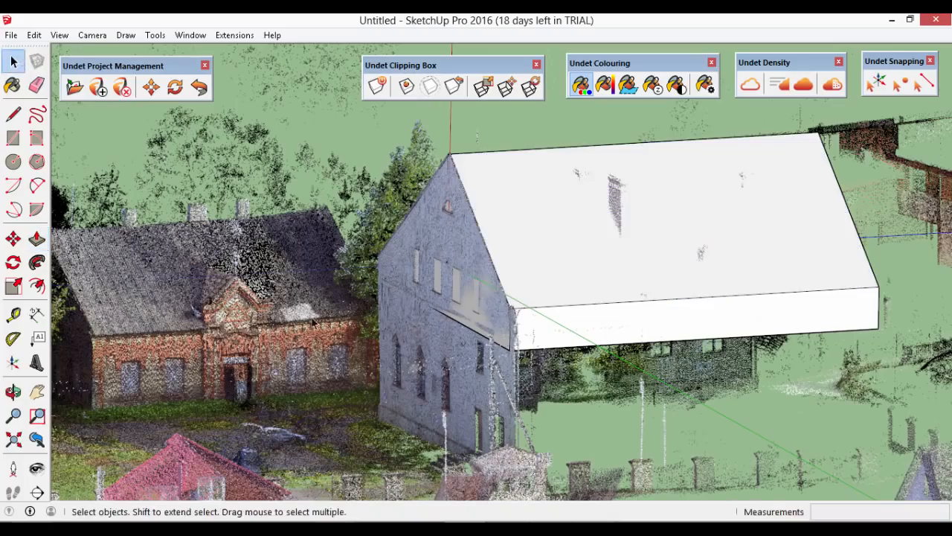
pyautogui.moveTo(315, 322); pyautogui.dragTo(578, 357, button='middle')
pyautogui.scroll(-6, 560, 380)
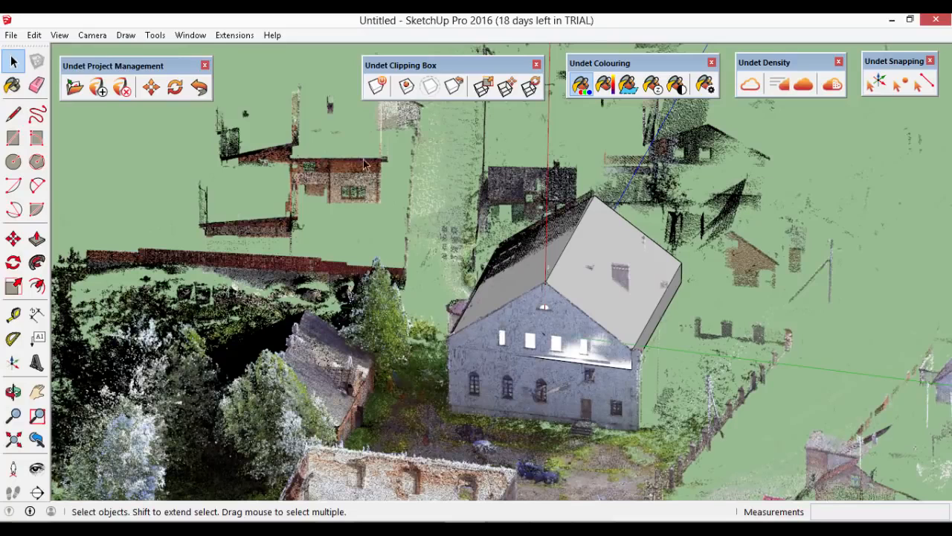
pyautogui.moveTo(365, 164); pyautogui.dragTo(794, 442)
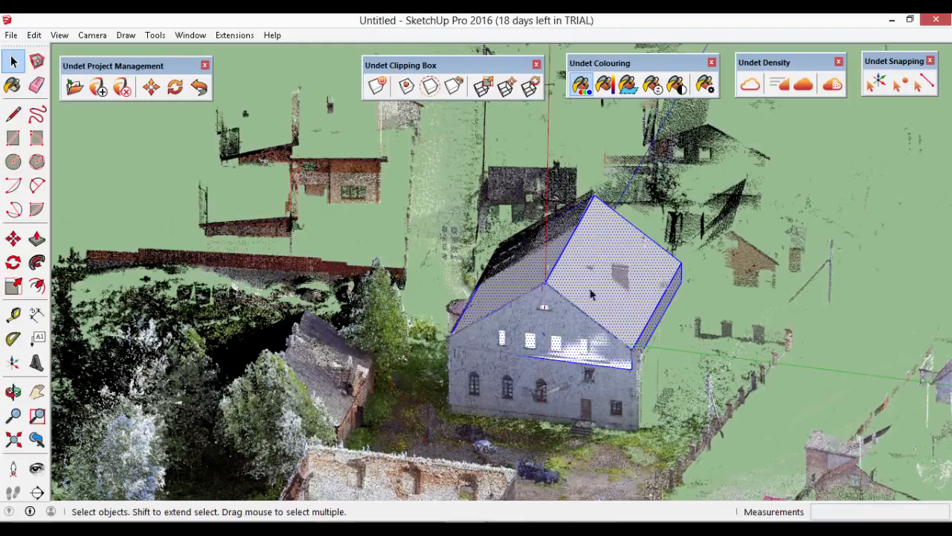
pyautogui.click(433, 86)
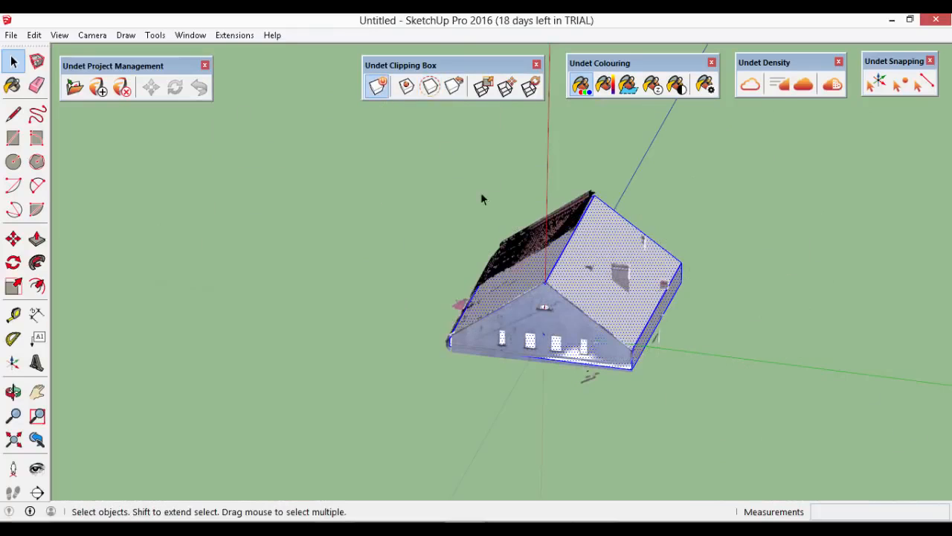
# Step: Select only the front gable face of the volume and clip the point cloud to it
pyautogui.press('o')
pyautogui.moveTo(491, 318); pyautogui.dragTo(479, 267)
pyautogui.press('space')
pyautogui.moveTo(480, 266); pyautogui.dragTo(454, 396, button='middle')
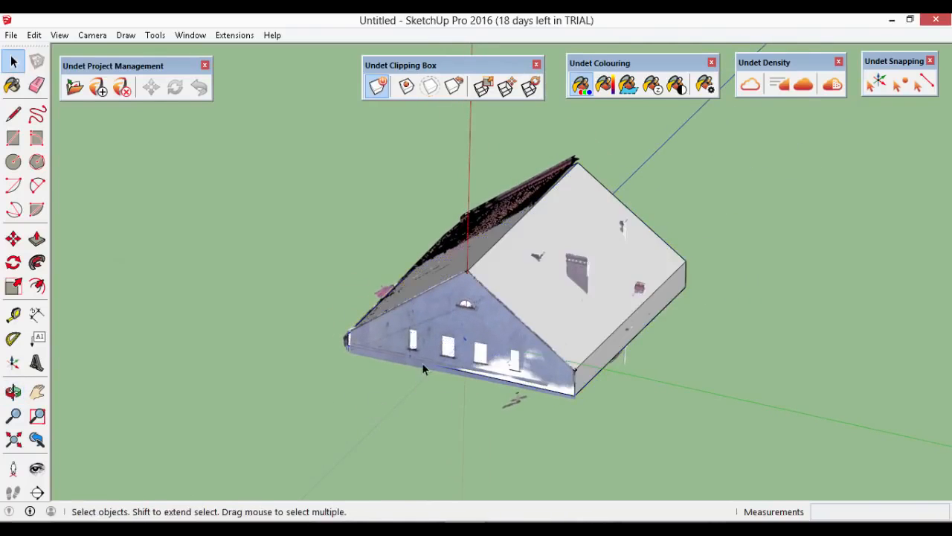
pyautogui.scroll(5, 422, 363)
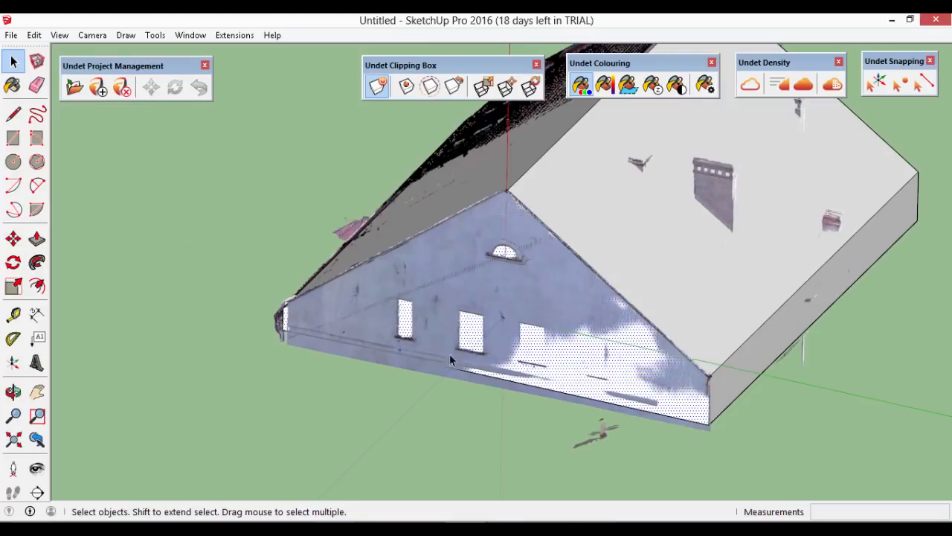
pyautogui.scroll(-3, 448, 375)
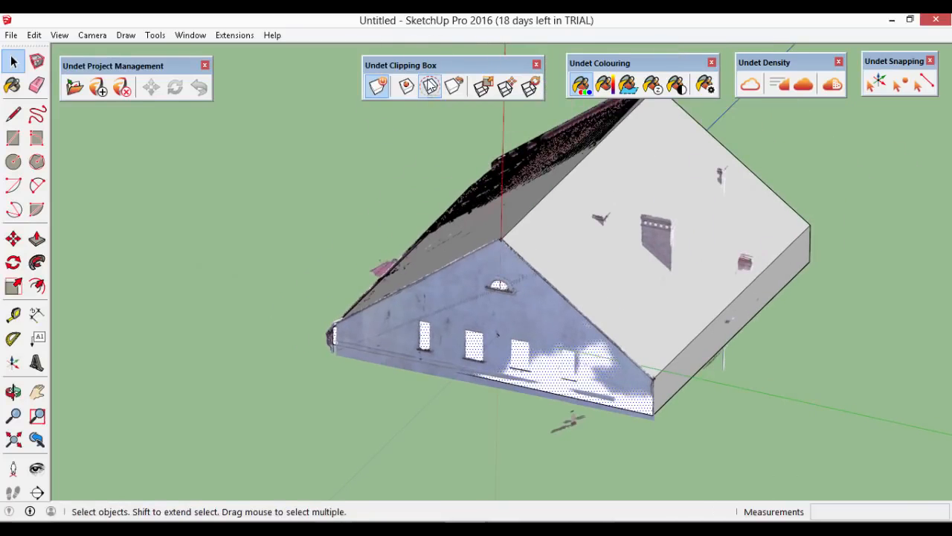
pyautogui.click(430, 86)
# Step: Colour the point cloud by plane, with the gable face as the reference plane for the depth colouring
pyautogui.moveTo(309, 234); pyautogui.dragTo(154, 151, button='middle')
pyautogui.moveTo(185, 159); pyautogui.dragTo(437, 354)
pyautogui.press('space')
pyautogui.scroll(-2, 437, 354)
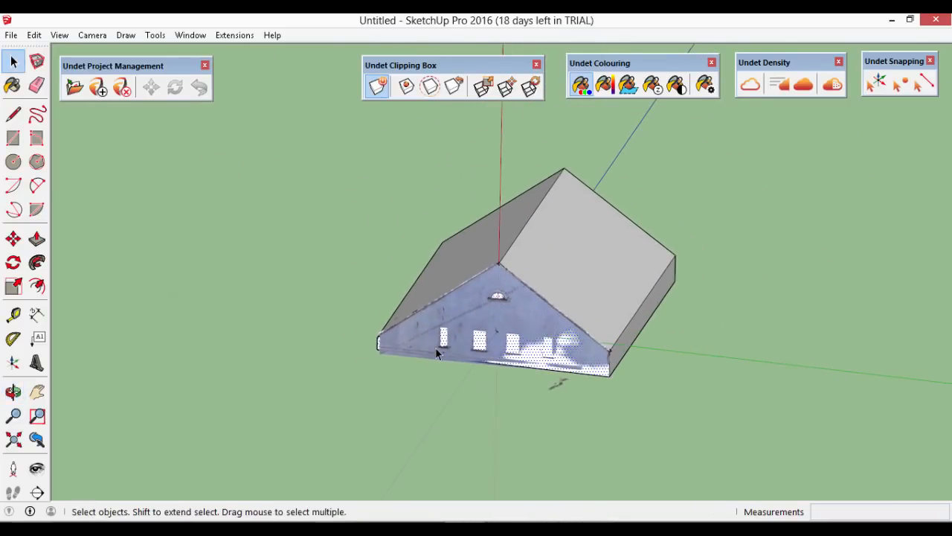
pyautogui.click(631, 87)
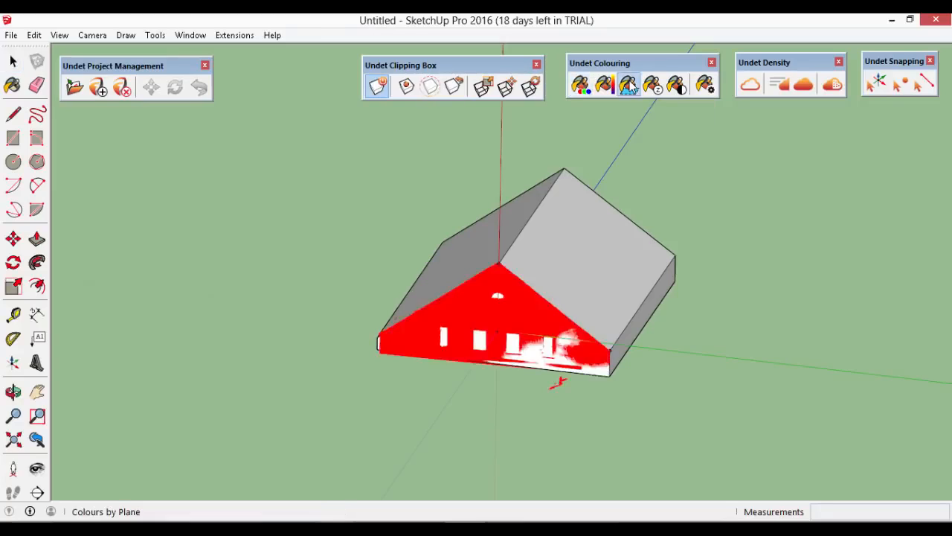
pyautogui.click(706, 85)
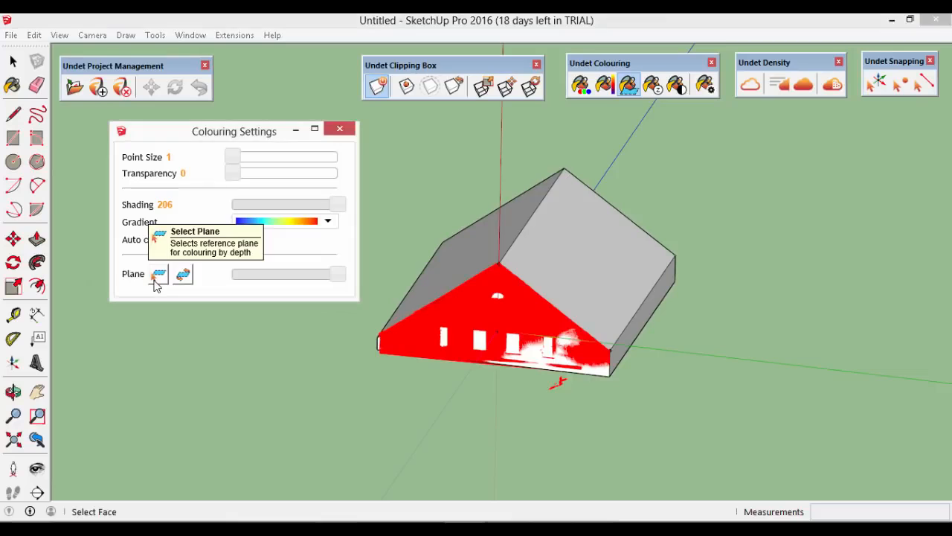
pyautogui.scroll(1, 456, 348)
pyautogui.scroll(2, 456, 348)
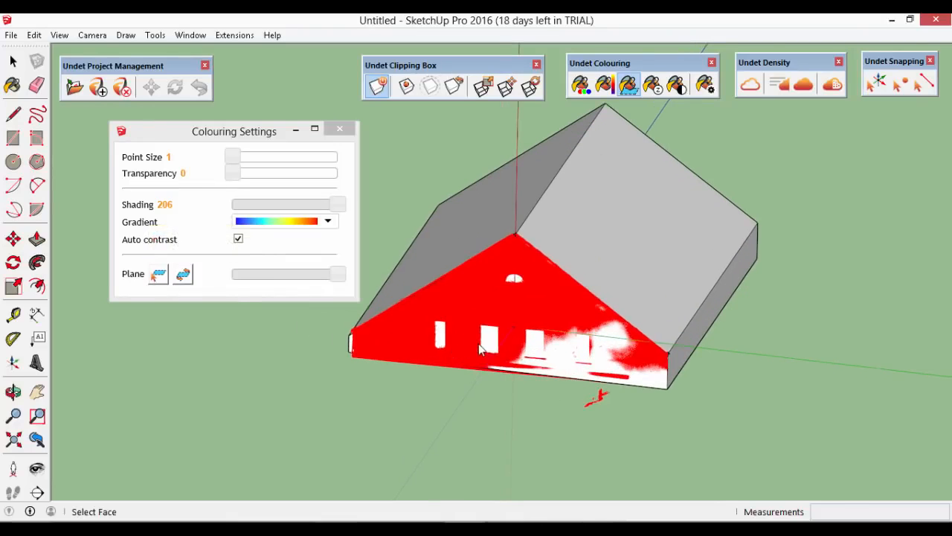
pyautogui.click(495, 345)
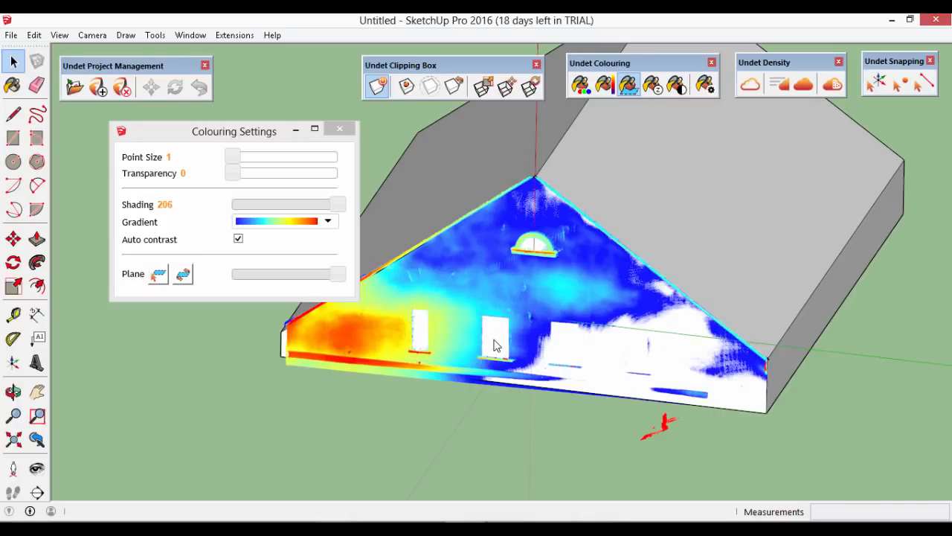
# Step: Try flipping the reference plane of the depth colouring, and flip it back
pyautogui.moveTo(550, 389); pyautogui.dragTo(374, 335, button='middle')
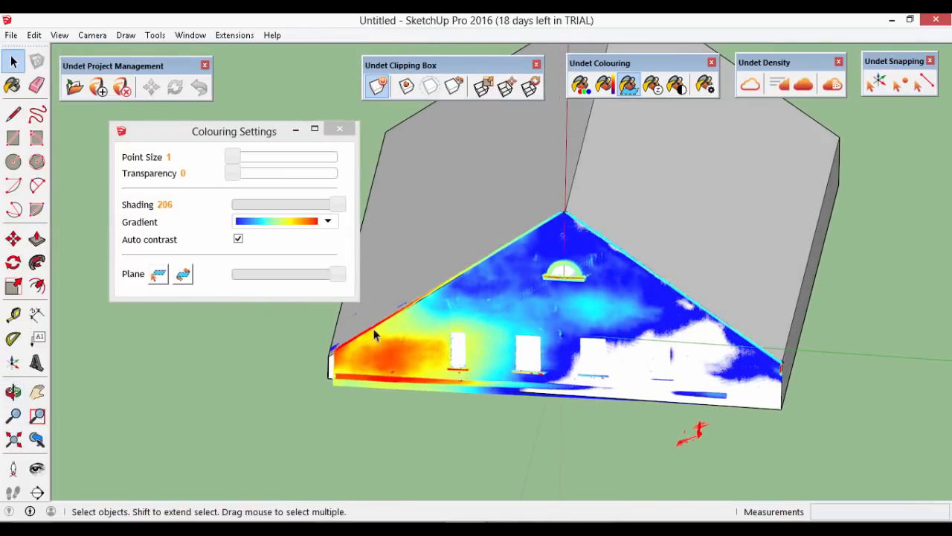
pyautogui.click(188, 278)
pyautogui.click(187, 278)
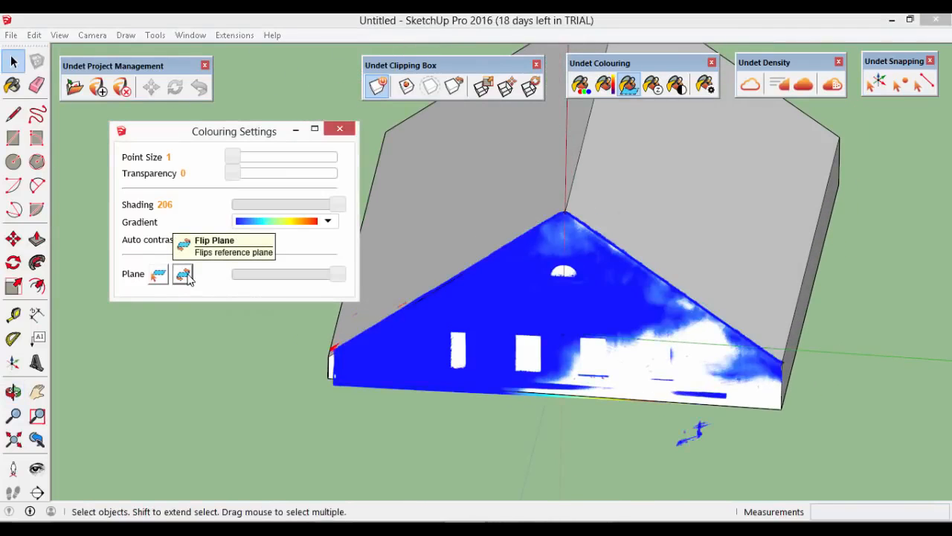
pyautogui.moveTo(480, 333); pyautogui.dragTo(512, 284, button='middle')
pyautogui.click(185, 277)
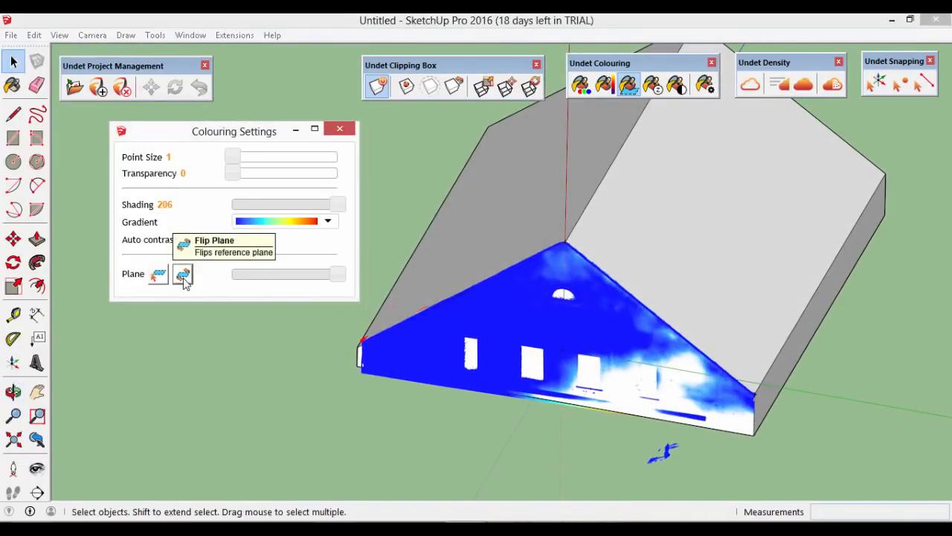
pyautogui.click(185, 279)
# Step: Draw rectangles on the gable face over the two left upper windows, about 1.63 by 0.60 m and 1.59 by 0.98 m
pyautogui.moveTo(468, 439); pyautogui.dragTo(544, 332, button='middle')
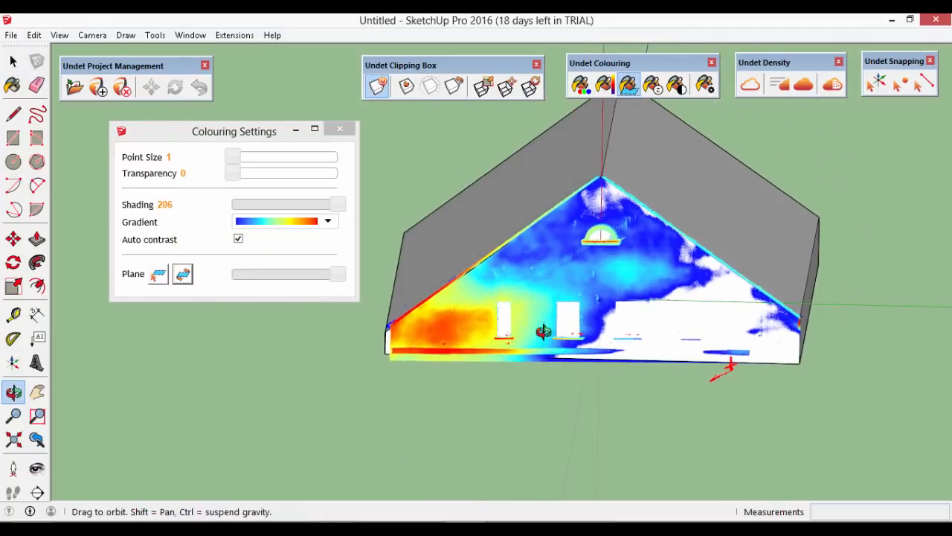
pyautogui.scroll(6, 496, 330)
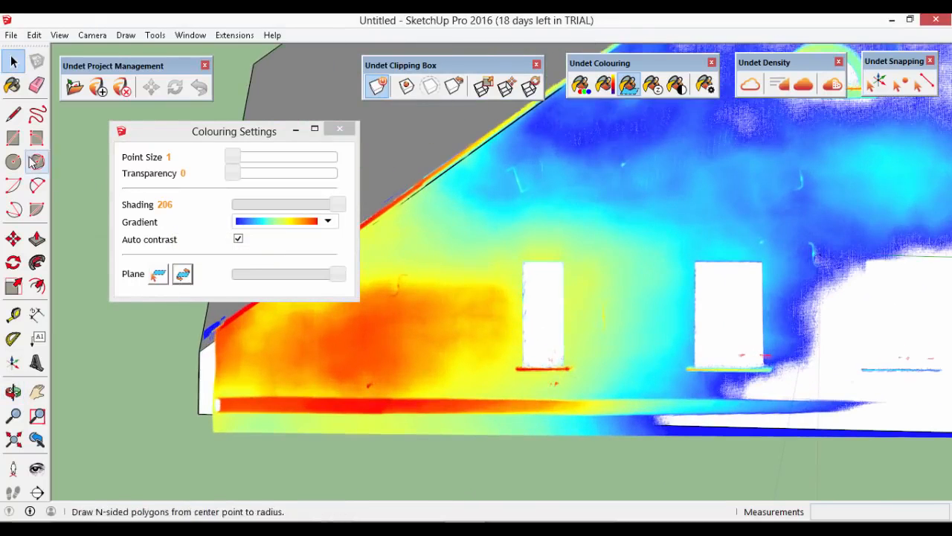
pyautogui.click(13, 137)
pyautogui.scroll(2, 495, 281)
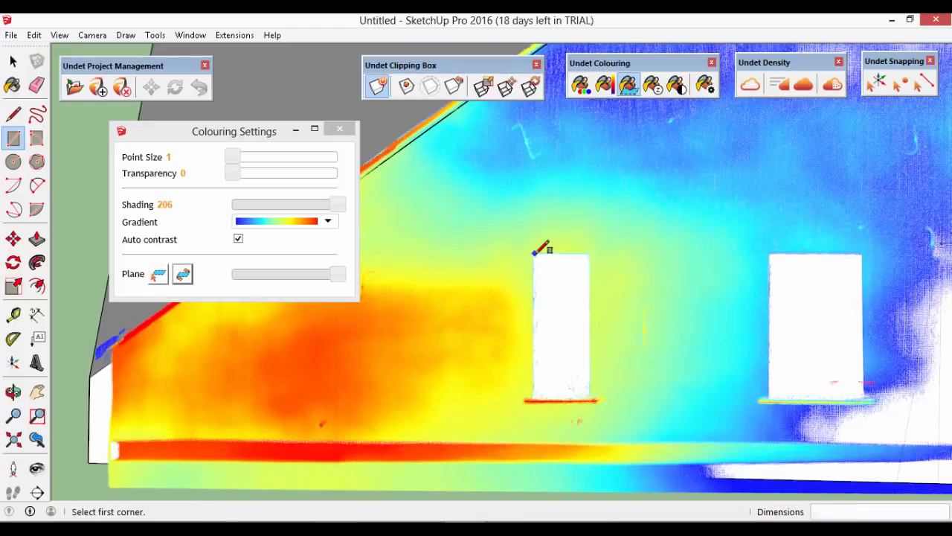
pyautogui.click(534, 254)
pyautogui.click(600, 395)
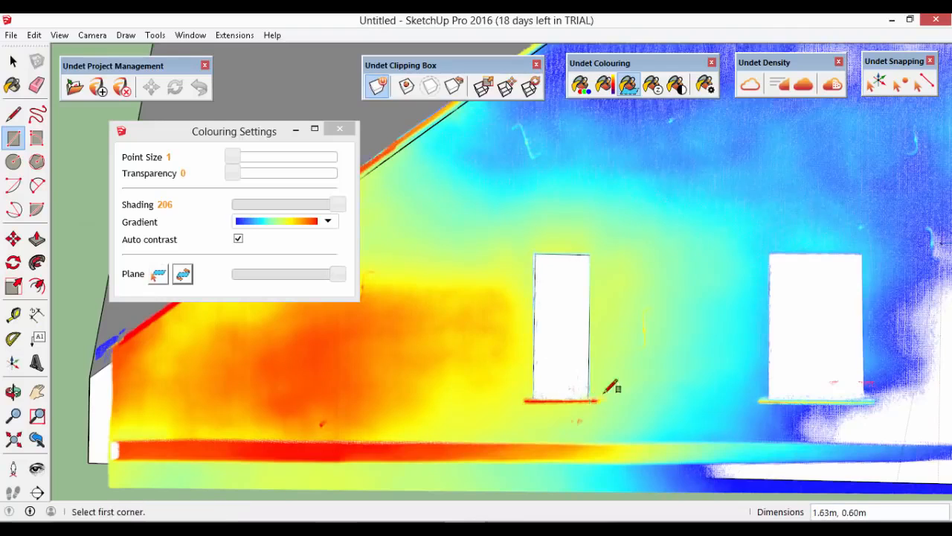
pyautogui.click(769, 397)
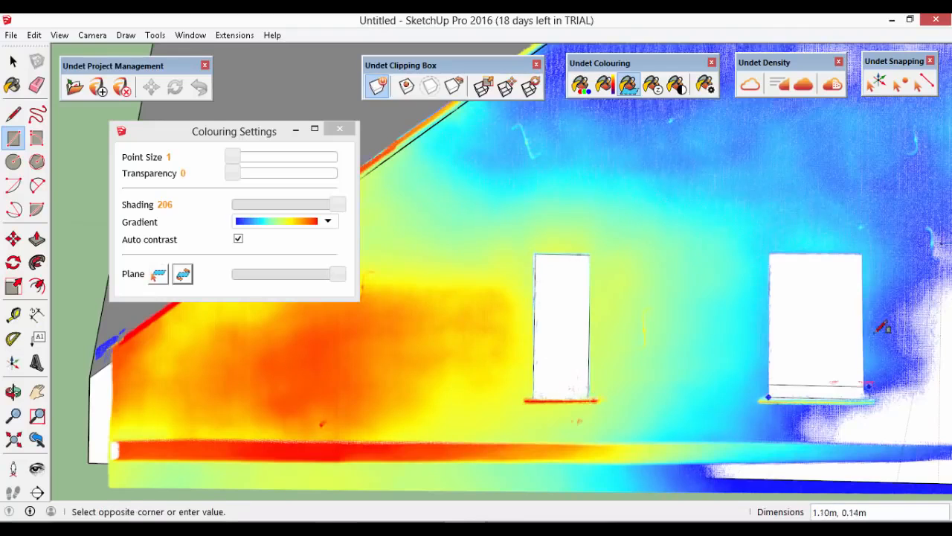
pyautogui.click(856, 260)
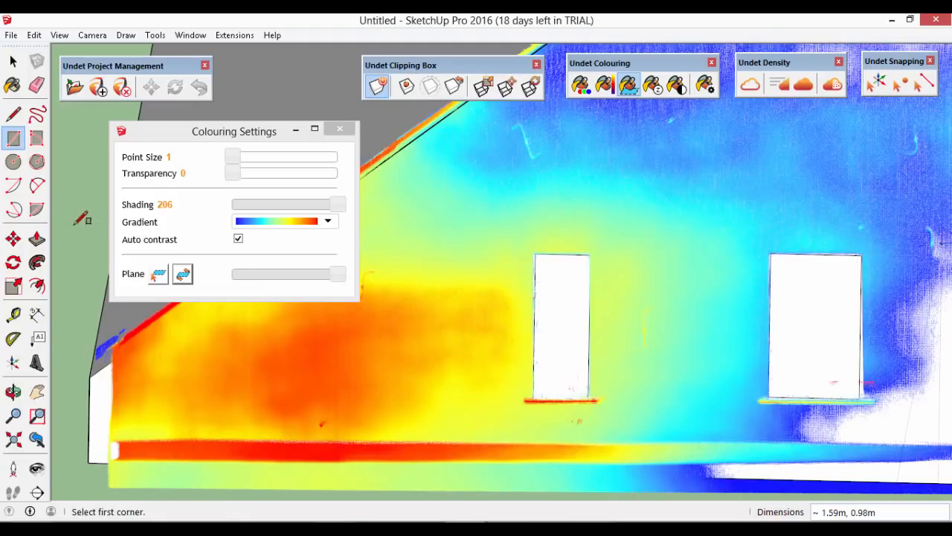
# Step: Push the two window rectangles into the wall, the narrow one by 0.18 m and the wider one by 0.34 m
pyautogui.click(36, 238)
pyautogui.moveTo(484, 245); pyautogui.dragTo(602, 330, button='middle')
pyautogui.click(602, 330)
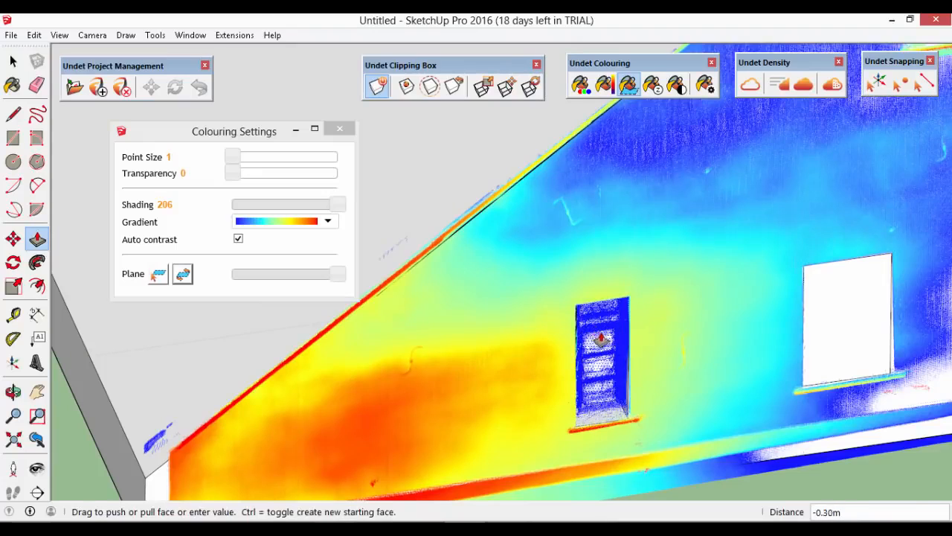
pyautogui.click(604, 336)
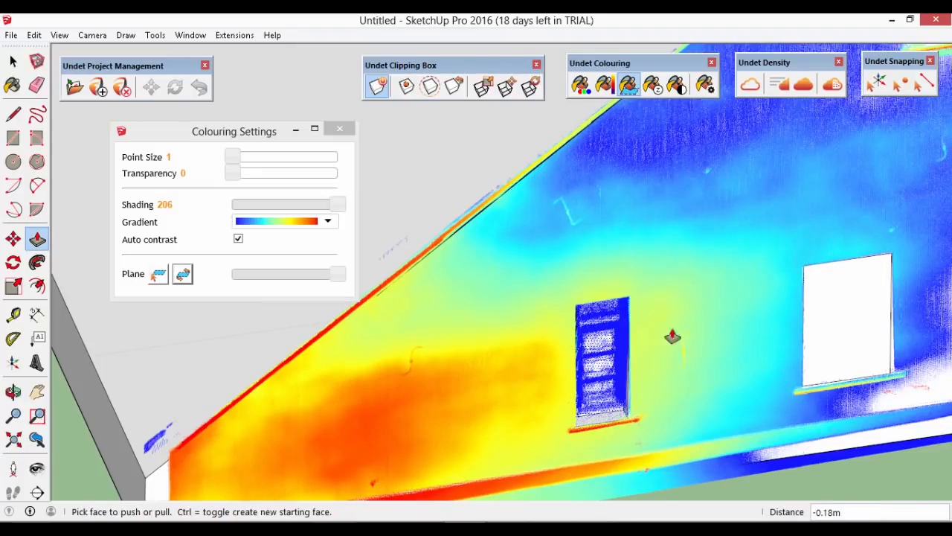
pyautogui.click(857, 331)
pyautogui.click(857, 316)
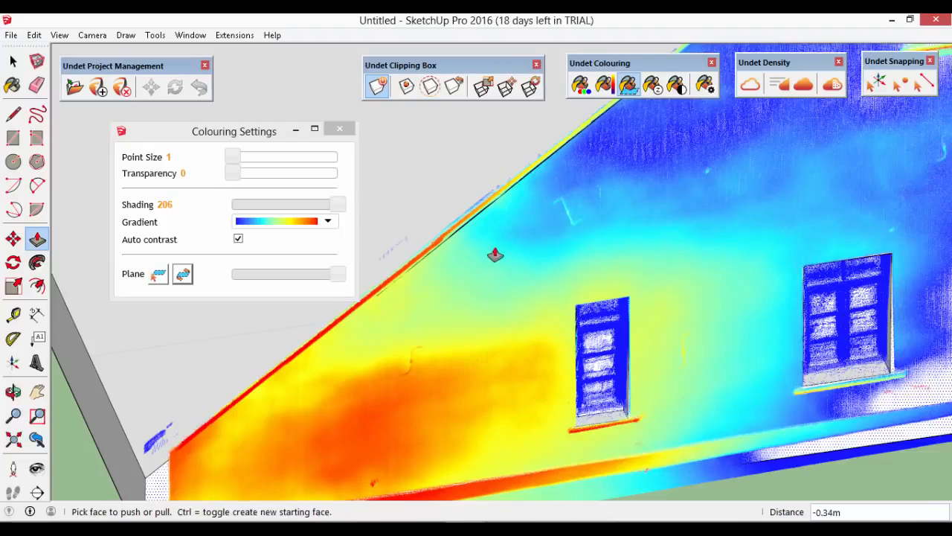
# Step: Close the Colouring Settings and hide the point cloud to view the modelled building on its own
pyautogui.moveTo(496, 256); pyautogui.dragTo(588, 397, button='middle')
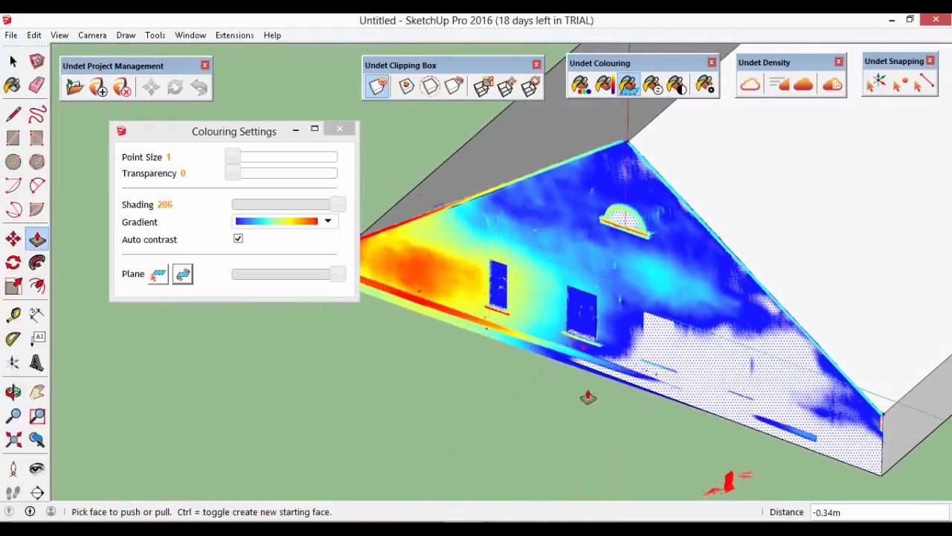
pyautogui.scroll(-6, 588, 398)
pyautogui.click(340, 129)
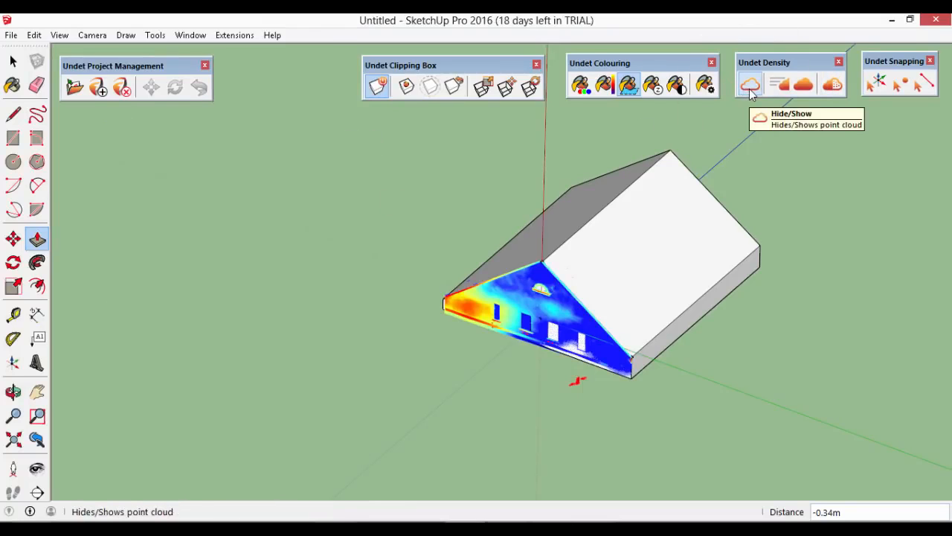
pyautogui.click(750, 88)
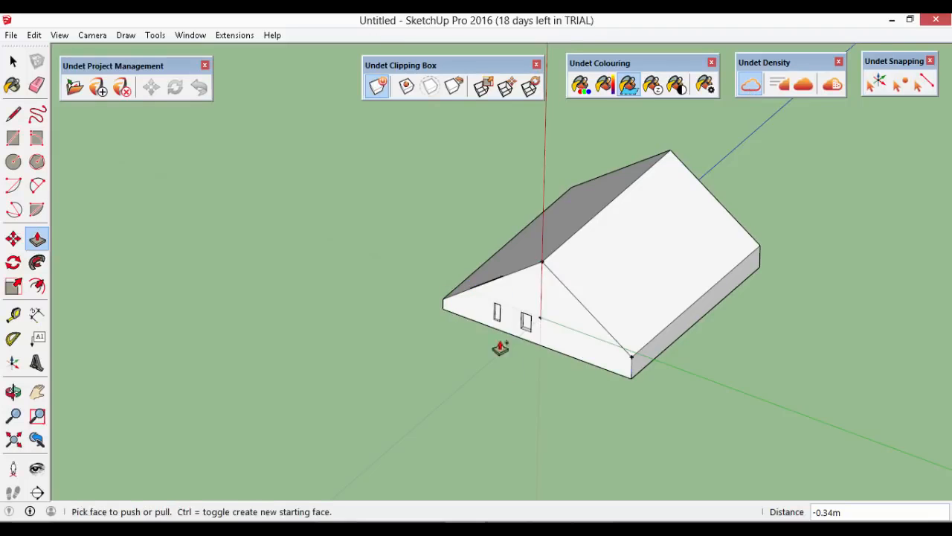
pyautogui.scroll(3, 505, 431)
pyautogui.moveTo(506, 431); pyautogui.dragTo(774, 93, button='middle')
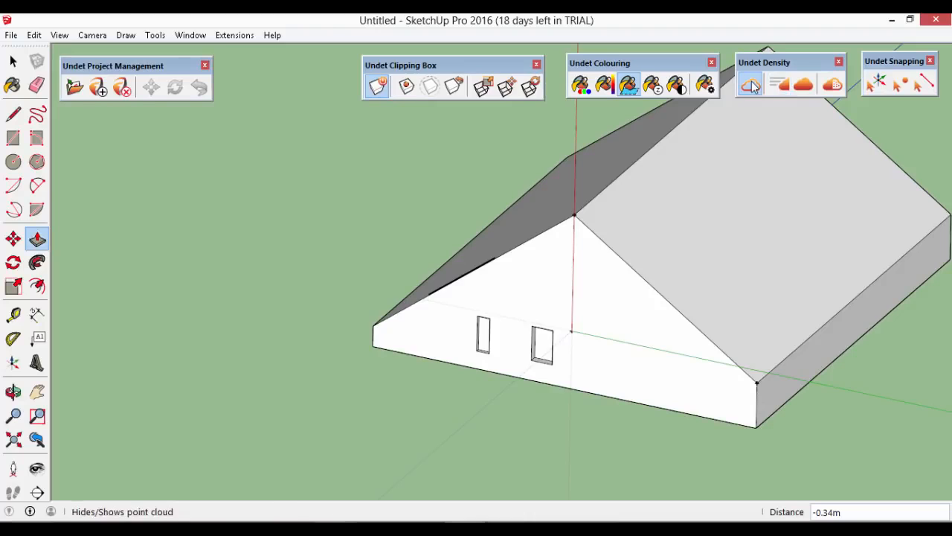
# Step: Show the point cloud again and open the Density Settings dialog for balancing performance against visibility
pyautogui.click(751, 86)
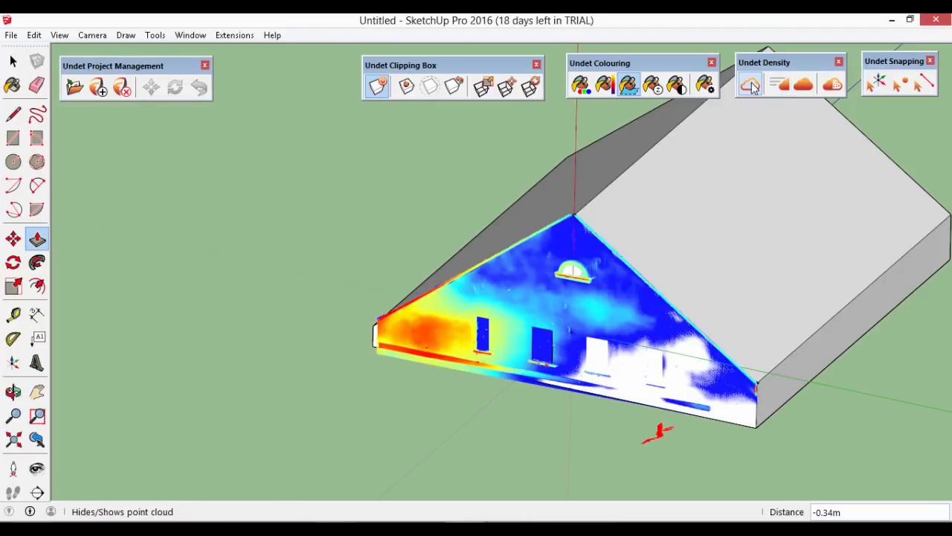
pyautogui.click(832, 86)
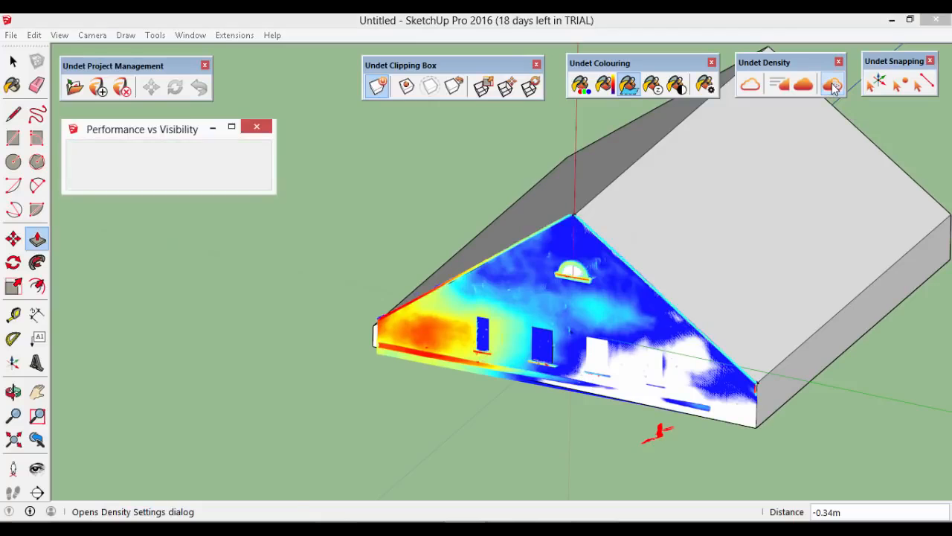
pyautogui.click(13, 62)
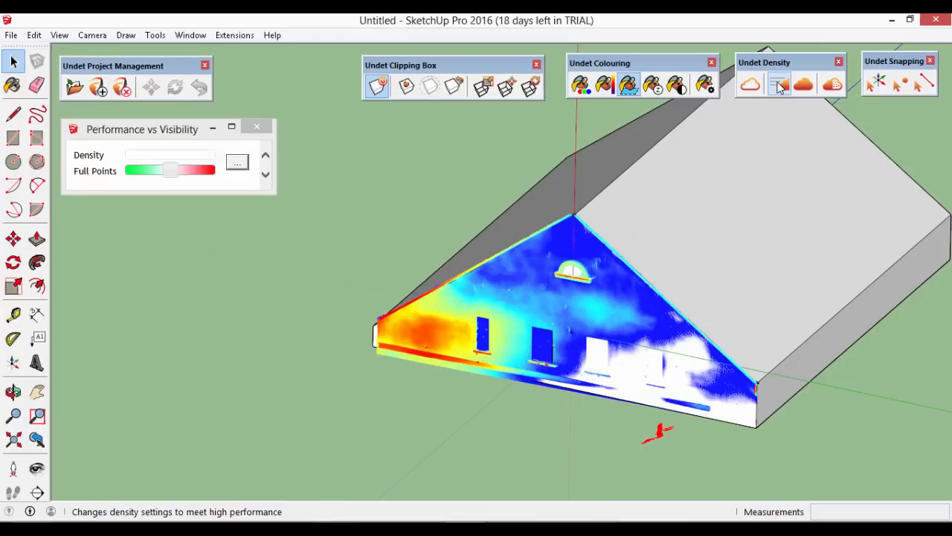
pyautogui.moveTo(515, 204); pyautogui.dragTo(744, 149, button='middle')
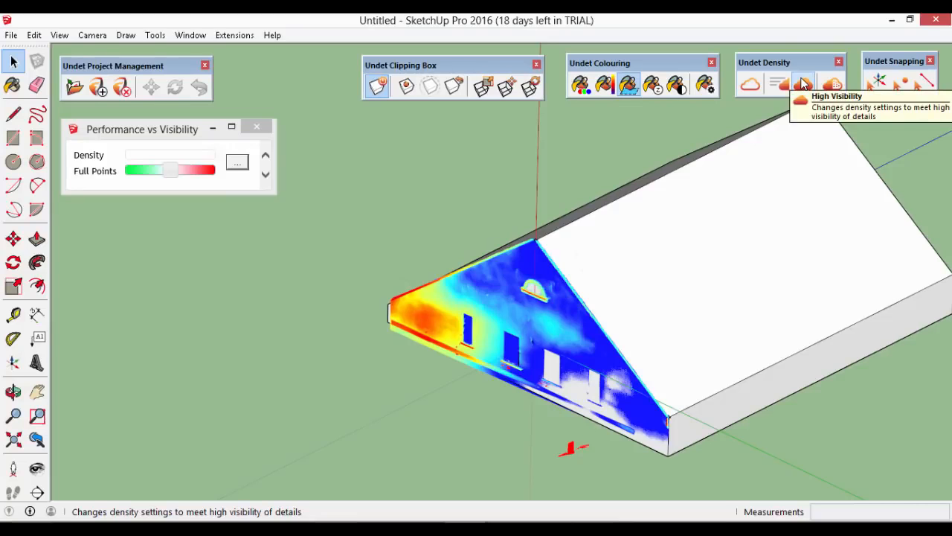
pyautogui.moveTo(392, 195); pyautogui.dragTo(474, 203, button='middle')
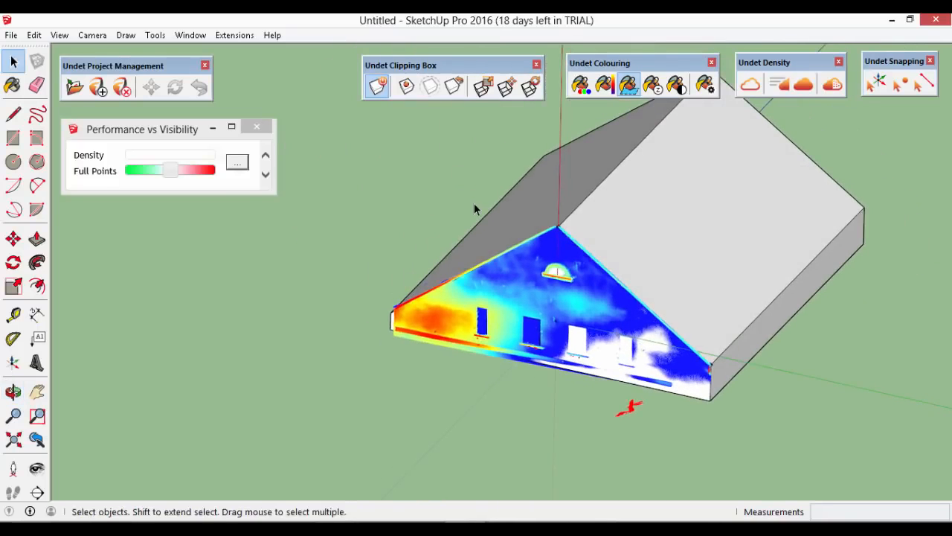
# Step: Switch the point cloud colouring on the gable from depth colours to its real RGB colours
pyautogui.click(581, 84)
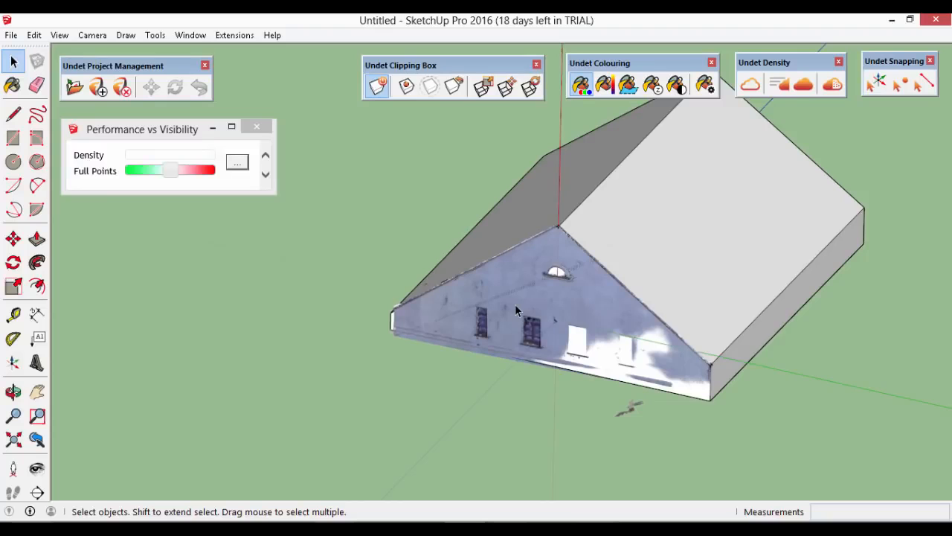
pyautogui.scroll(3, 514, 305)
pyautogui.scroll(5, 515, 306)
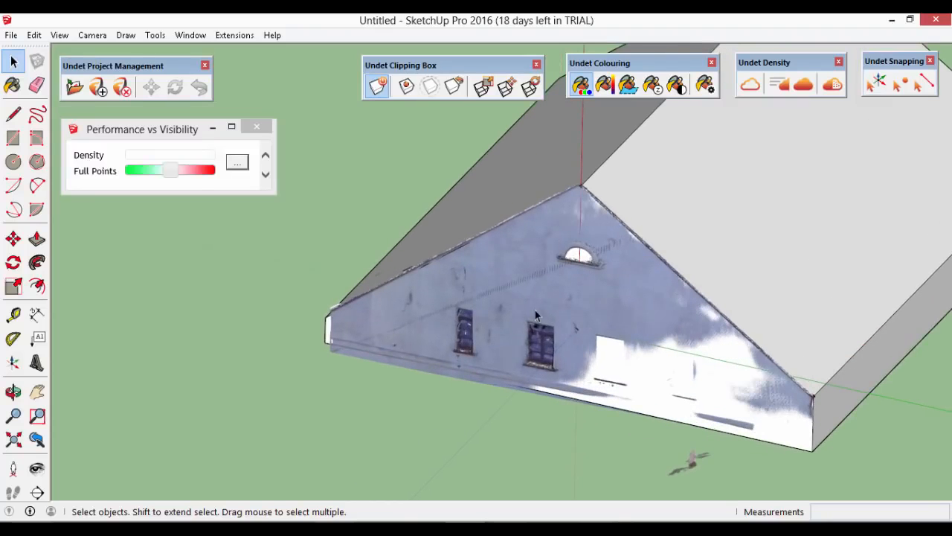
pyautogui.scroll(-8, 537, 296)
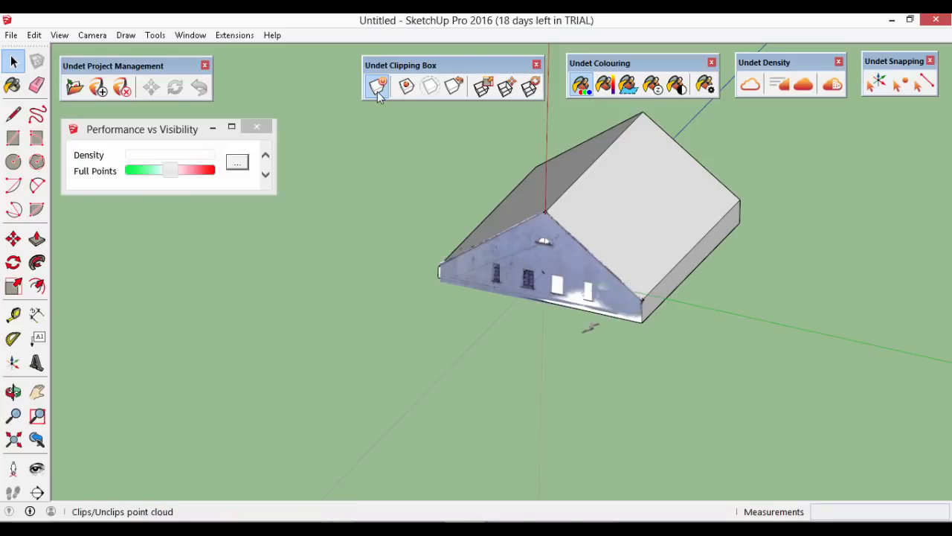
# Step: Display the clipping box for editing and reset it so the whole scanned site is shown around the model
pyautogui.click(484, 88)
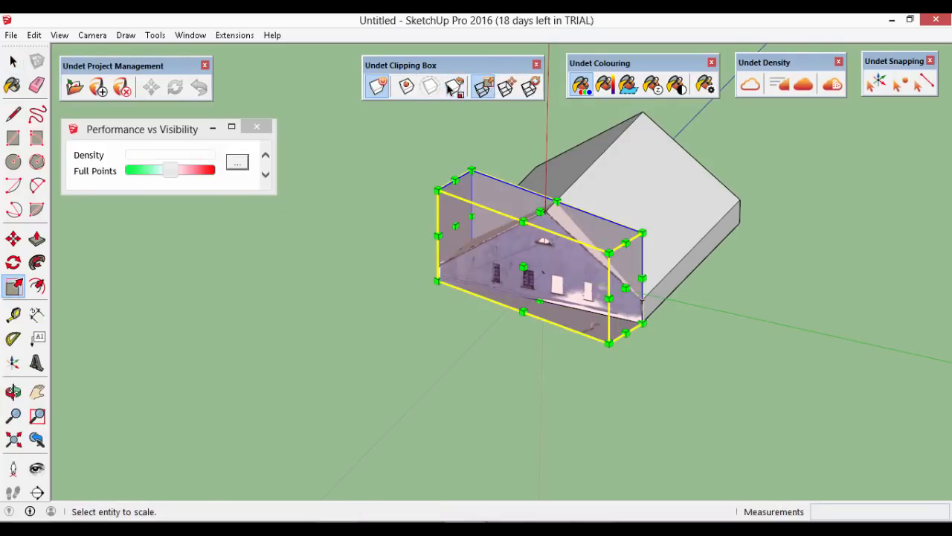
pyautogui.click(450, 86)
pyautogui.scroll(-4, 580, 233)
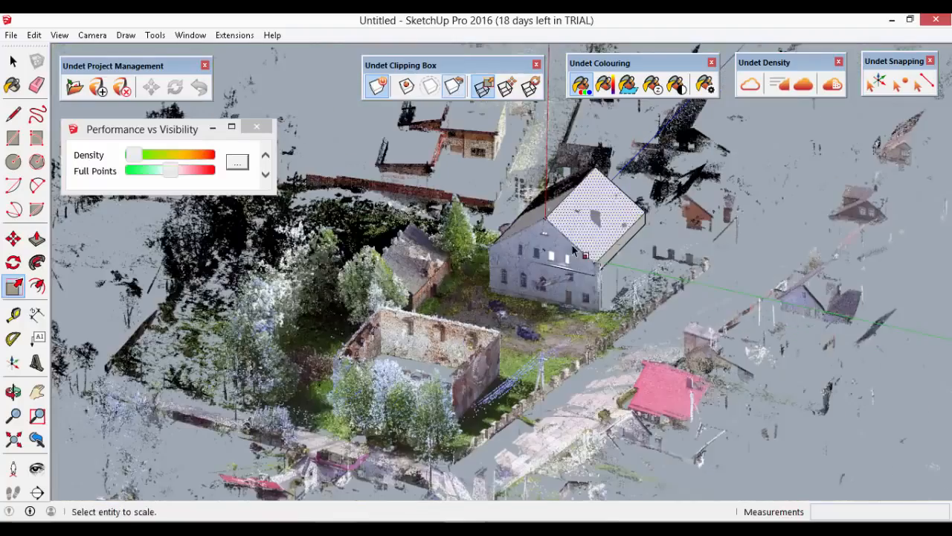
pyautogui.scroll(5, 594, 268)
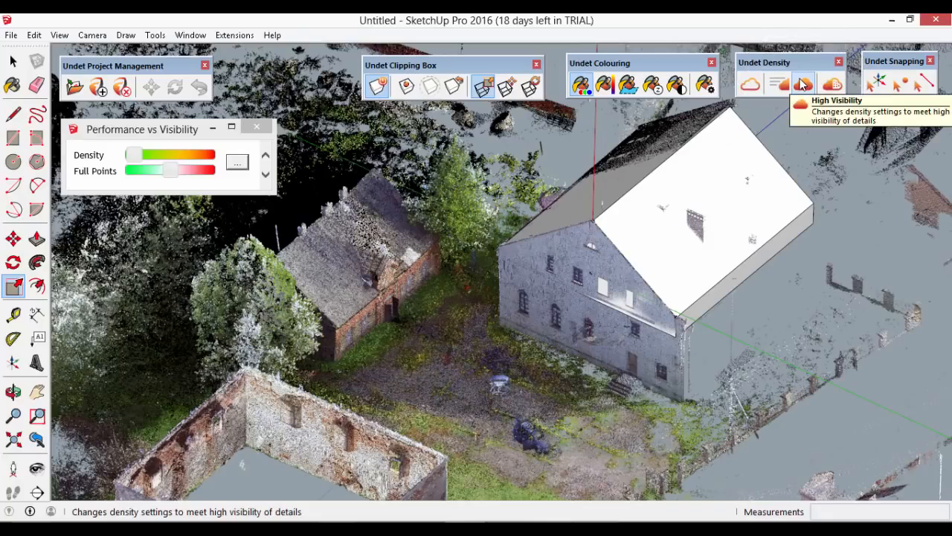
# Step: Apply the High Visibility density preset to the full point cloud and examine the scanned buildings up close
pyautogui.click(802, 85)
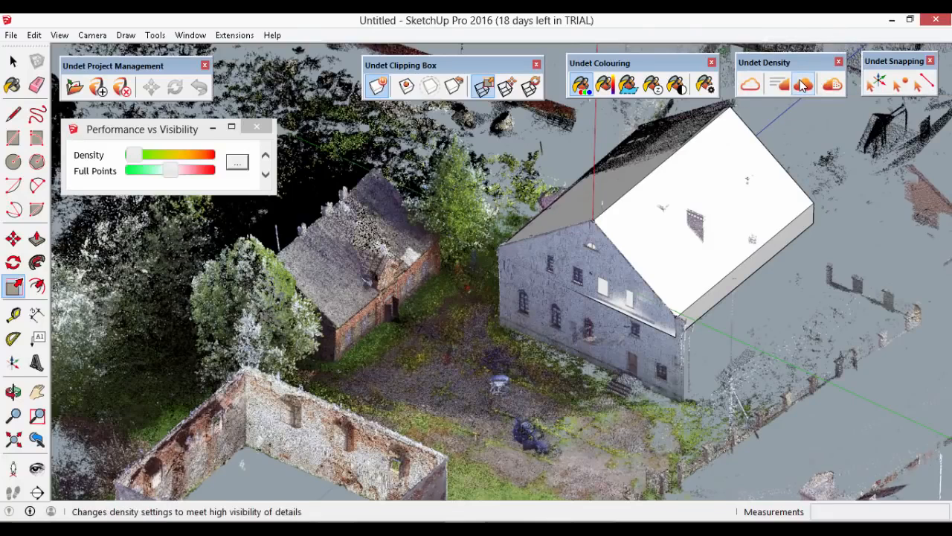
pyautogui.click(802, 85)
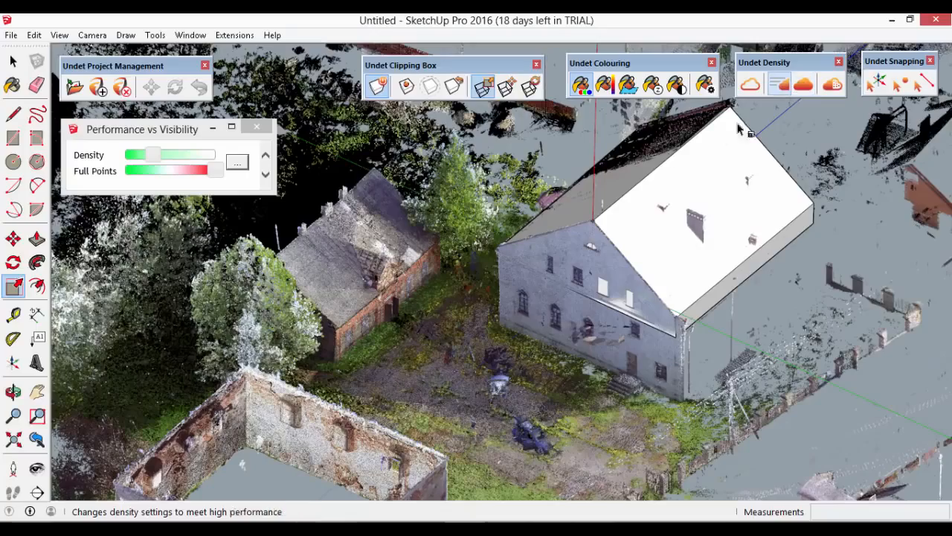
pyautogui.press('space')
pyautogui.scroll(5, 320, 276)
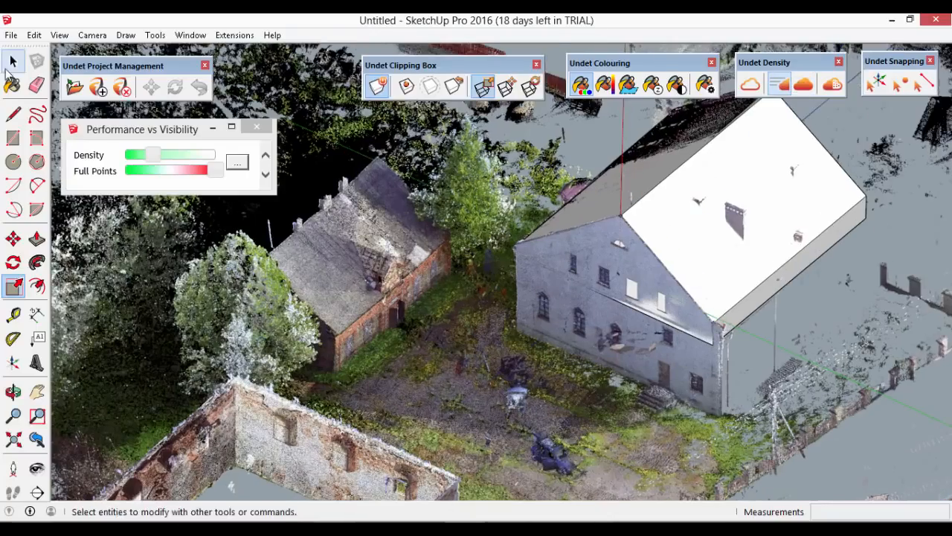
pyautogui.scroll(3, 408, 296)
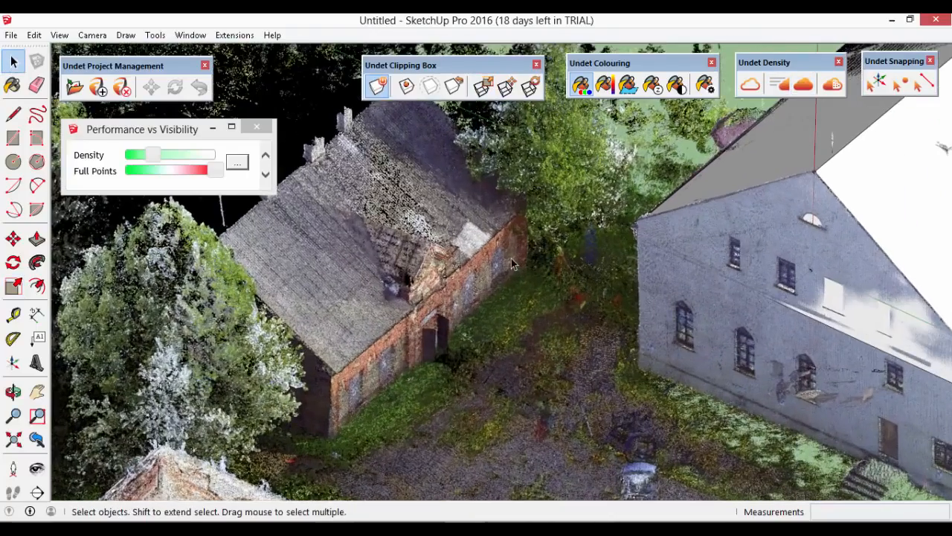
pyautogui.scroll(-6, 547, 235)
pyautogui.scroll(-4, 600, 195)
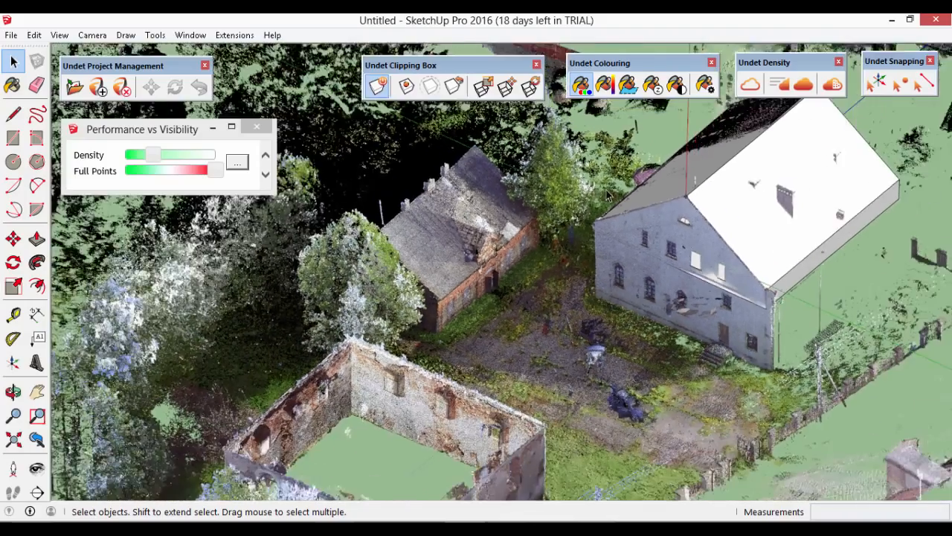
# Step: Raise the point cloud density to about the middle of its range and examine the site
pyautogui.moveTo(363, 269); pyautogui.dragTo(316, 316, button='middle')
pyautogui.moveTo(156, 157); pyautogui.dragTo(179, 164)
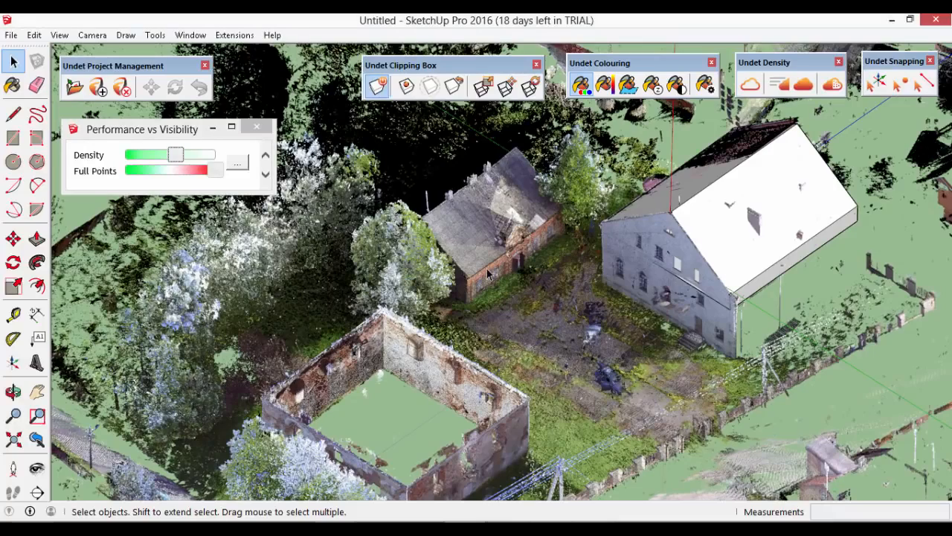
pyautogui.scroll(-1, 487, 271)
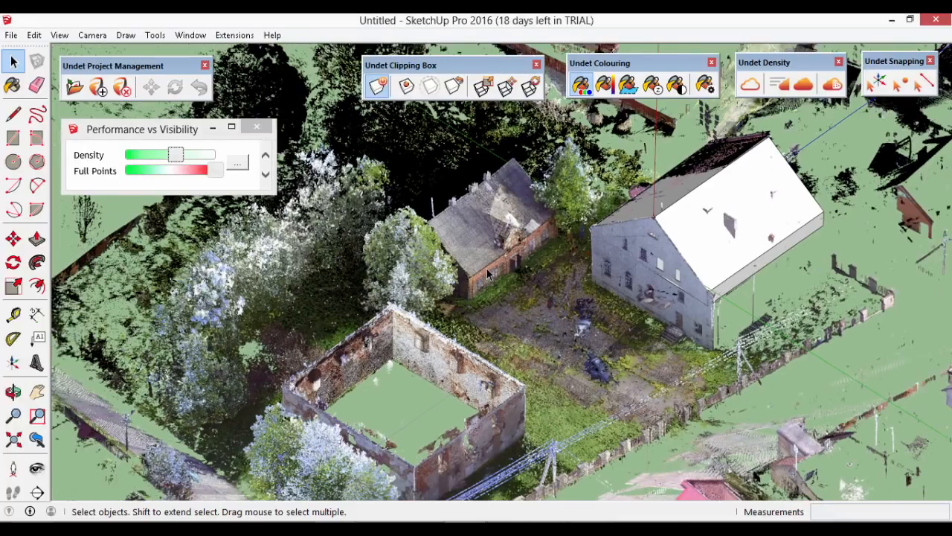
pyautogui.scroll(1, 486, 271)
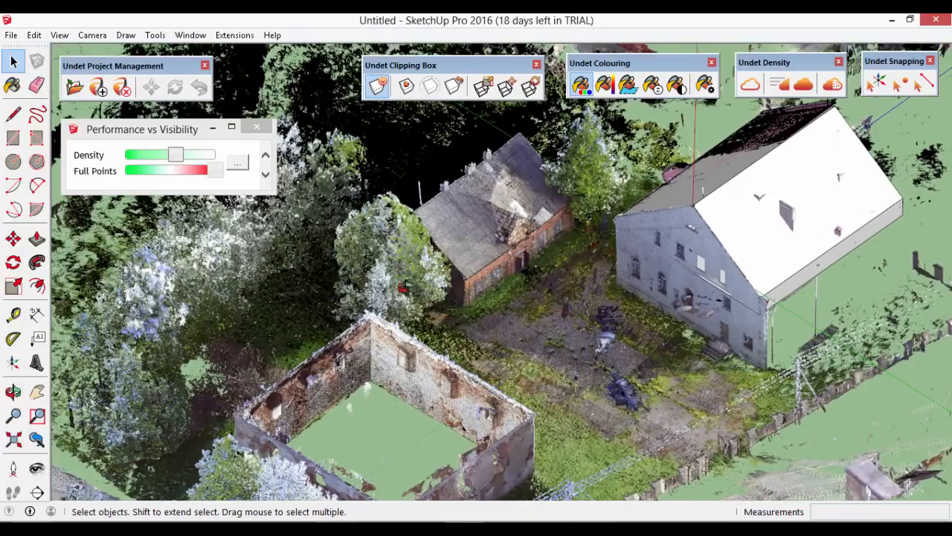
pyautogui.moveTo(400, 281); pyautogui.dragTo(378, 351, button='middle')
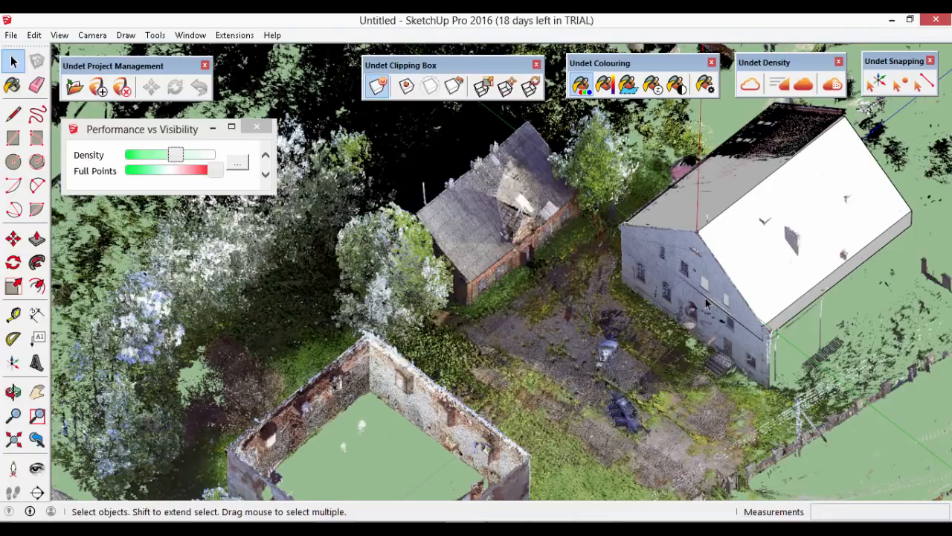
# Step: Apply the High Performance density preset to the point cloud and view the site from another angle
pyautogui.scroll(4, 696, 265)
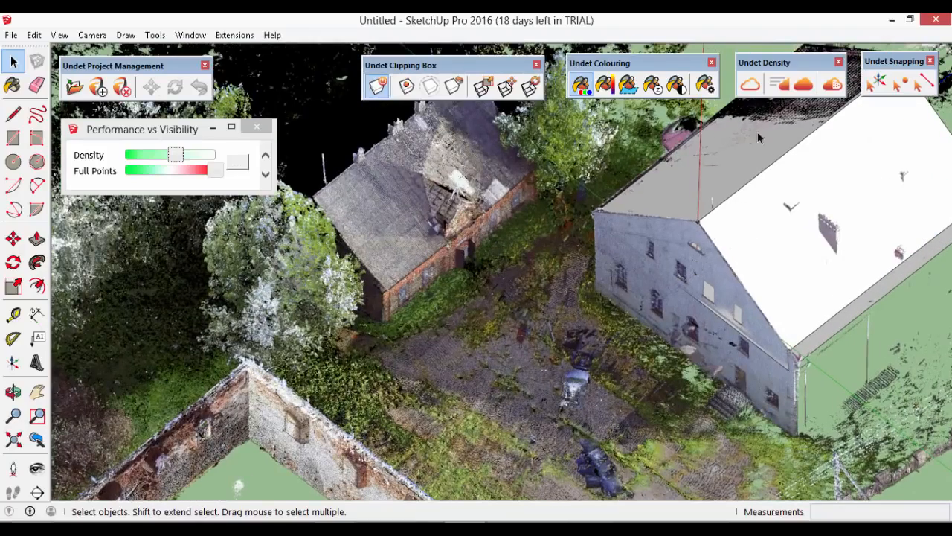
pyautogui.click(778, 88)
pyautogui.click(778, 88)
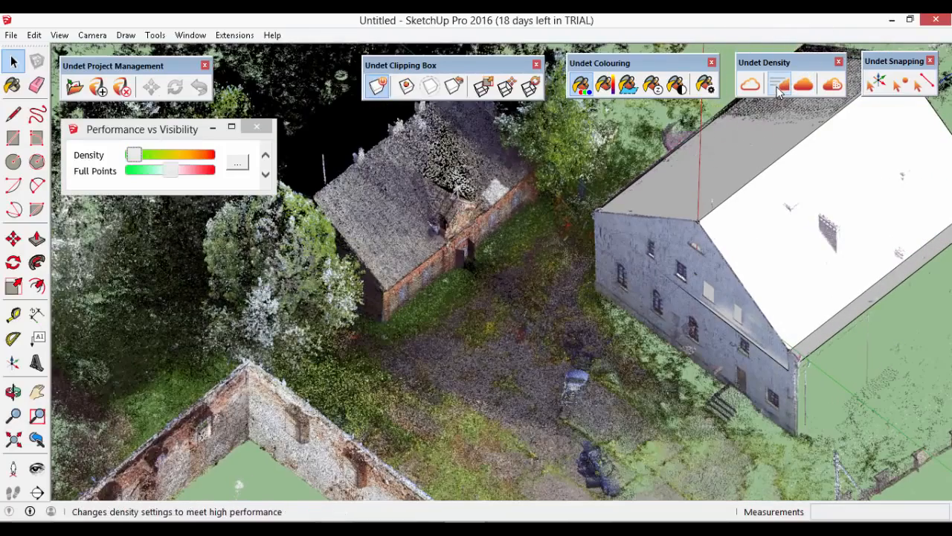
pyautogui.scroll(-3, 521, 232)
pyautogui.moveTo(521, 232); pyautogui.dragTo(357, 320, button='middle')
pyautogui.moveTo(518, 347); pyautogui.dragTo(654, 322, button='middle')
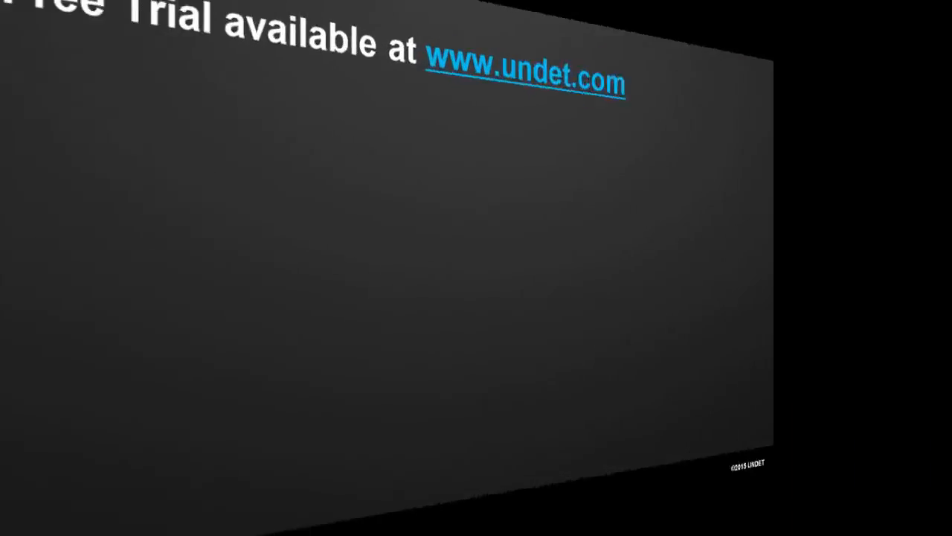